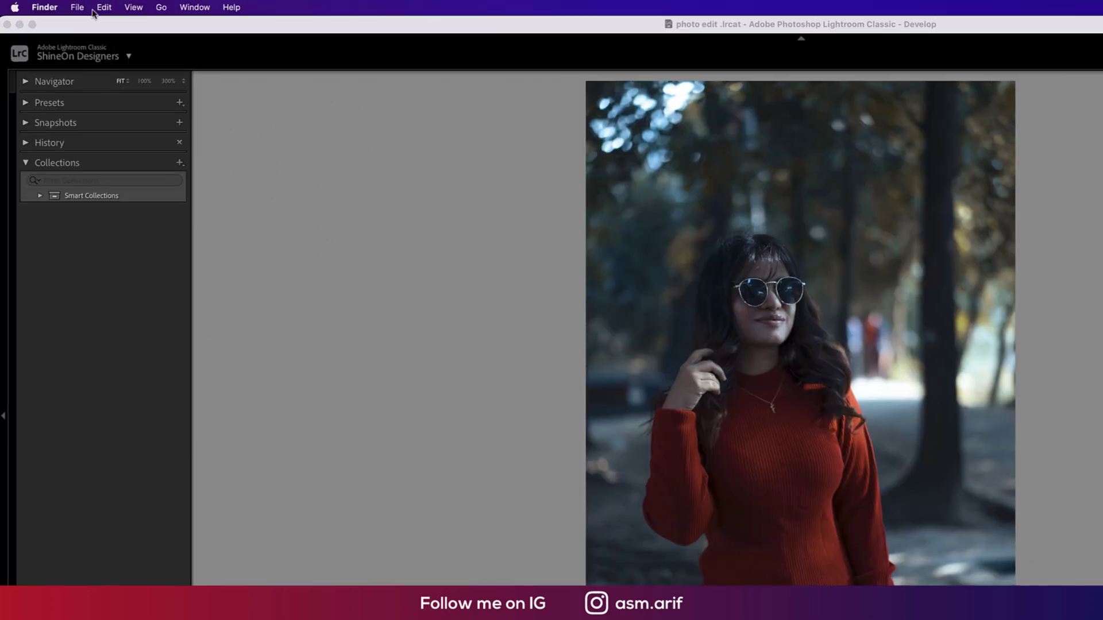
- Open the Export dialog for the 8 selected photos, keeping Export To on Specific folder
click(52, 5)
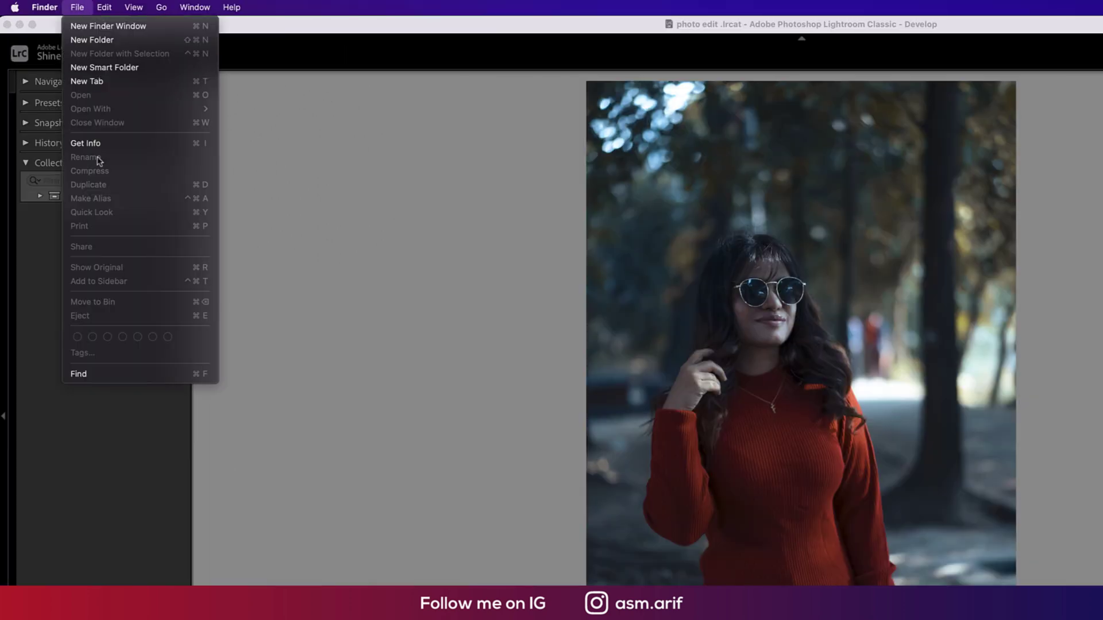
click(273, 134)
click(124, 7)
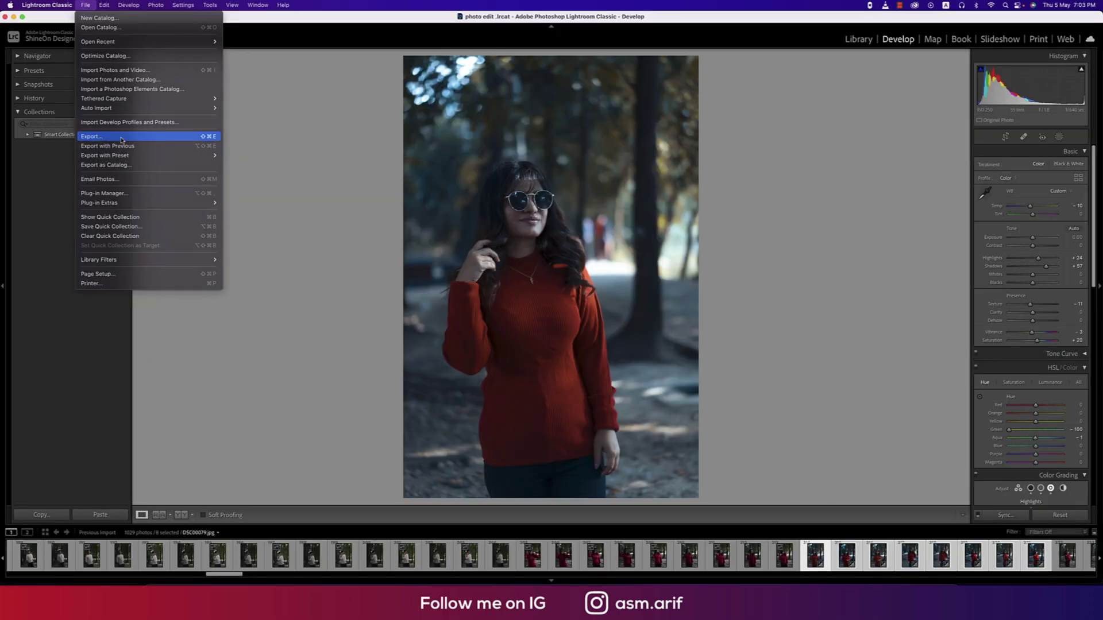
click(137, 199)
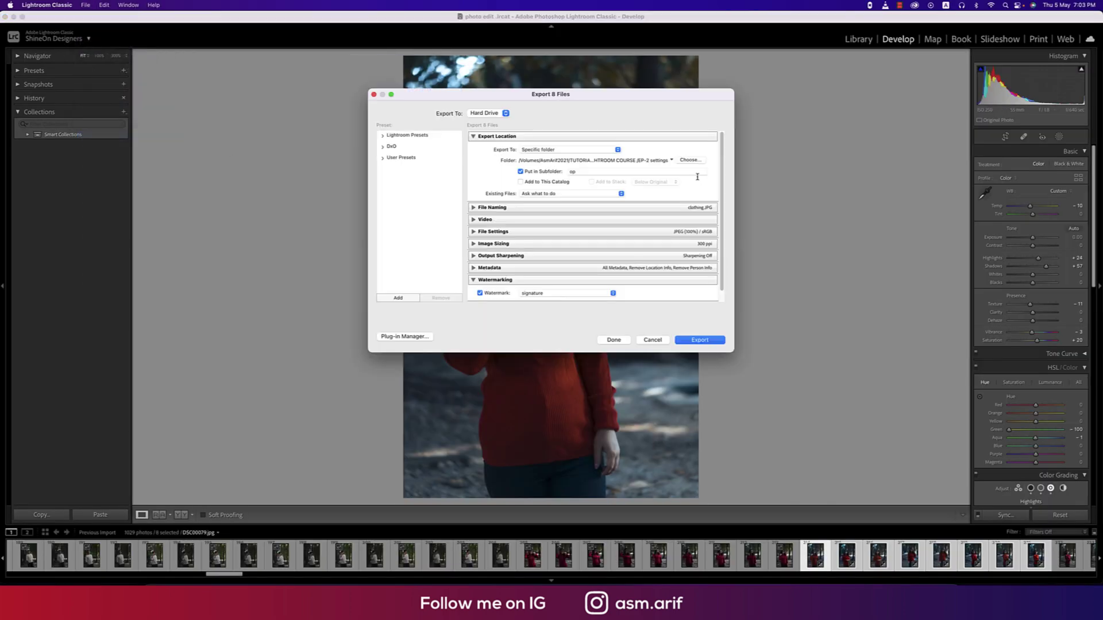
drag(561, 99, 618, 113)
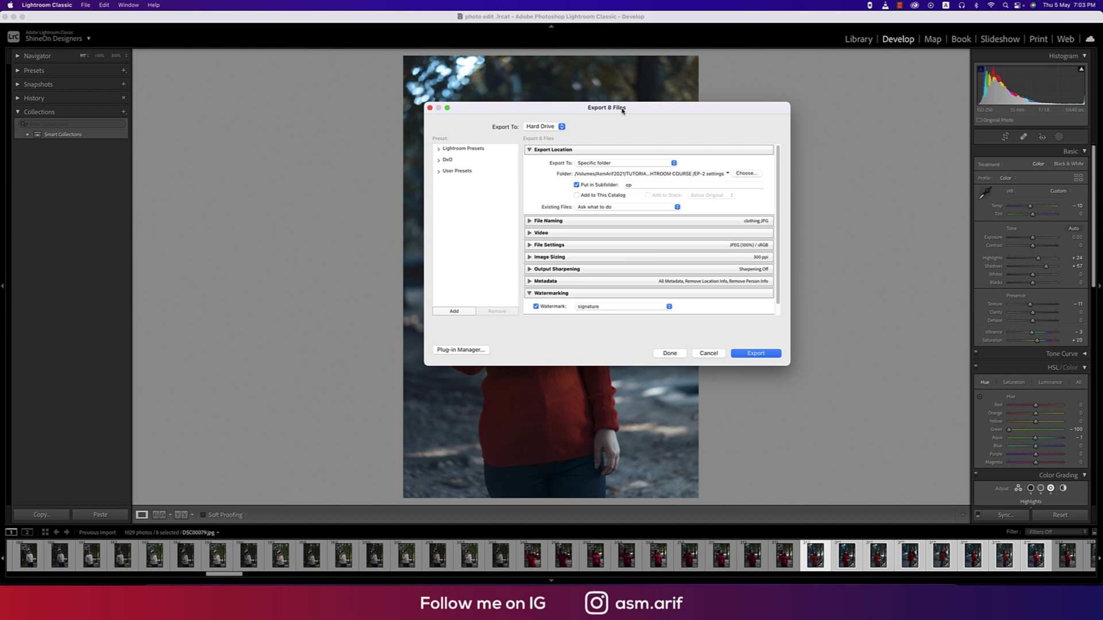
click(647, 164)
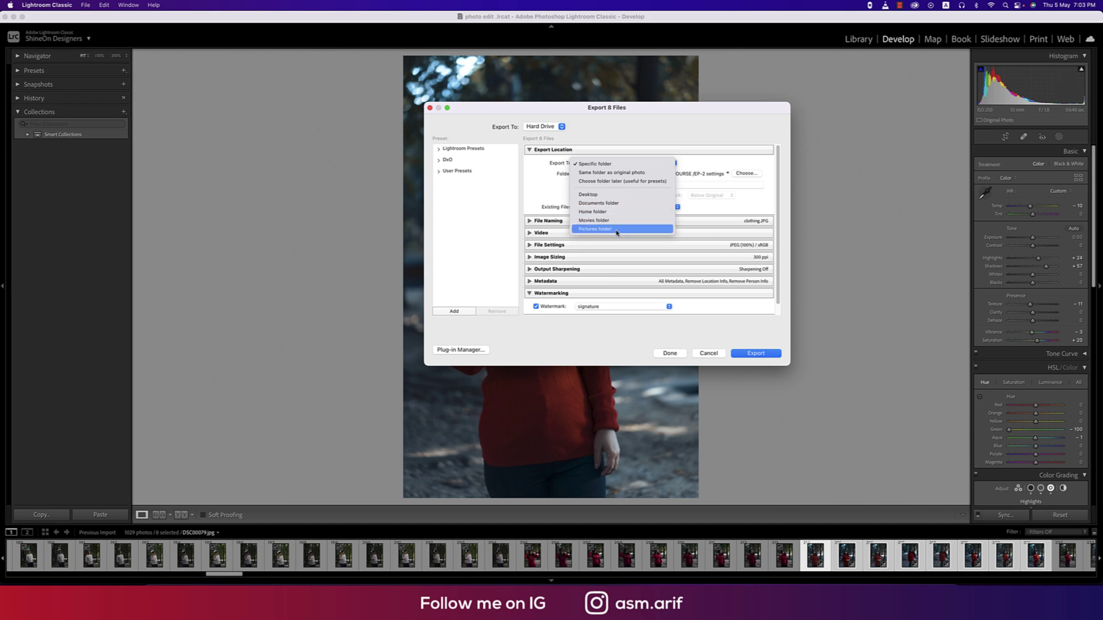
click(605, 164)
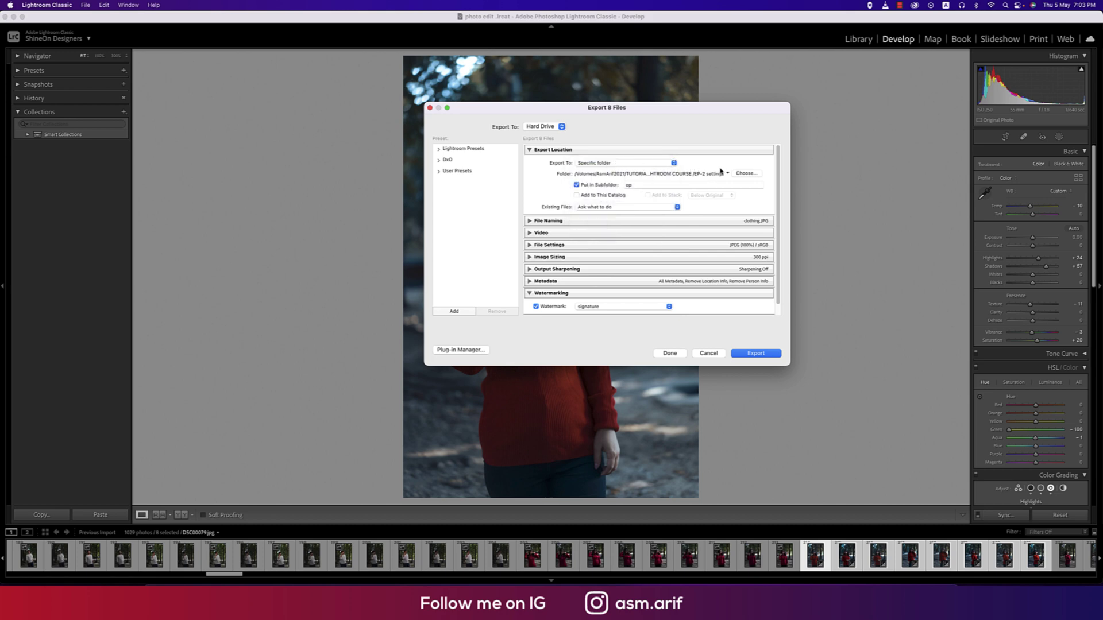
- Export into the EP-3 Export Option folder under LIGHTROOM COURSE, in subfolder 'final output'
click(746, 174)
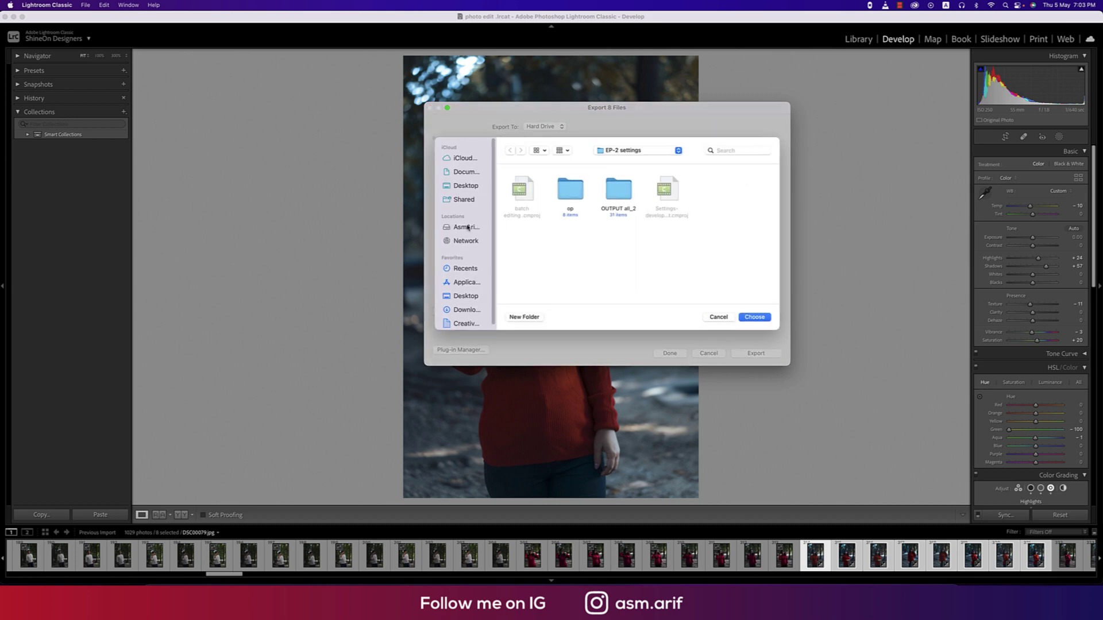
click(627, 152)
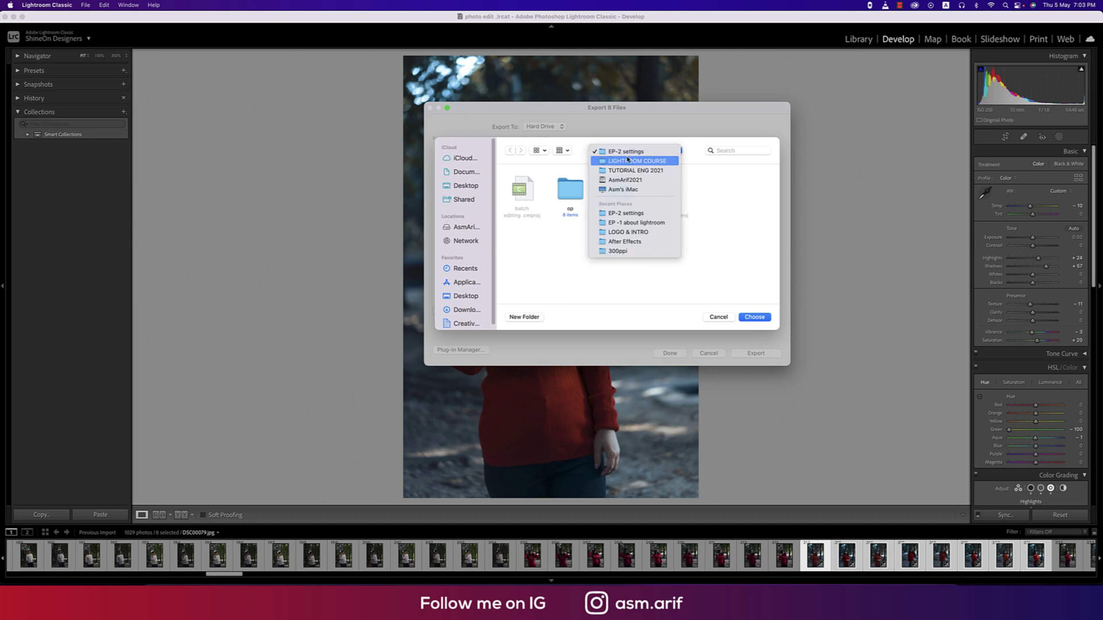
click(629, 161)
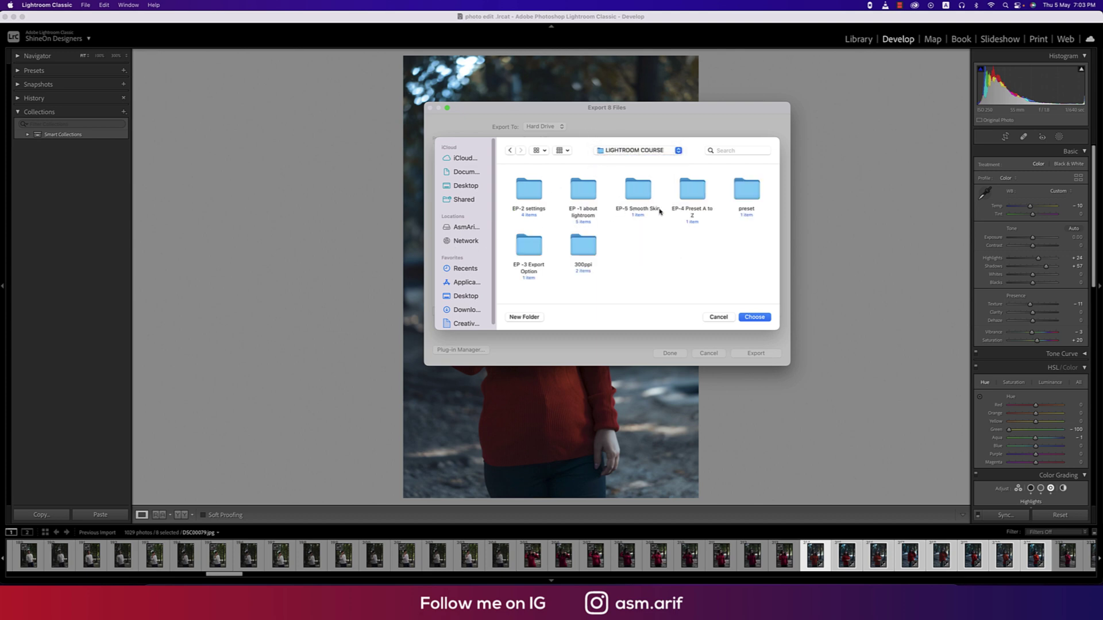
double_click(531, 253)
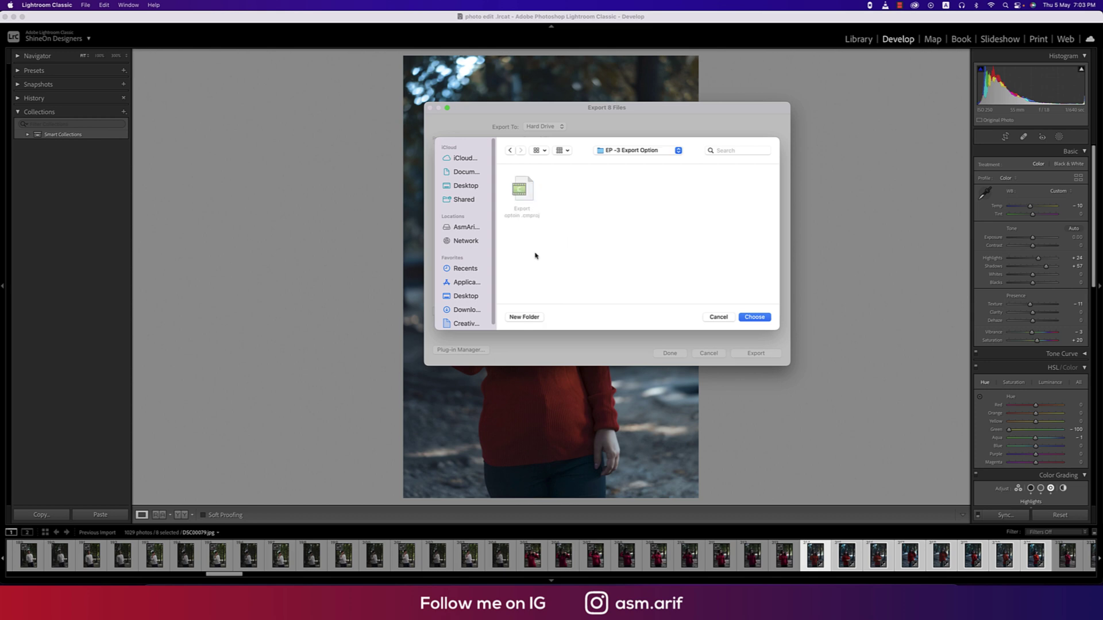
click(752, 317)
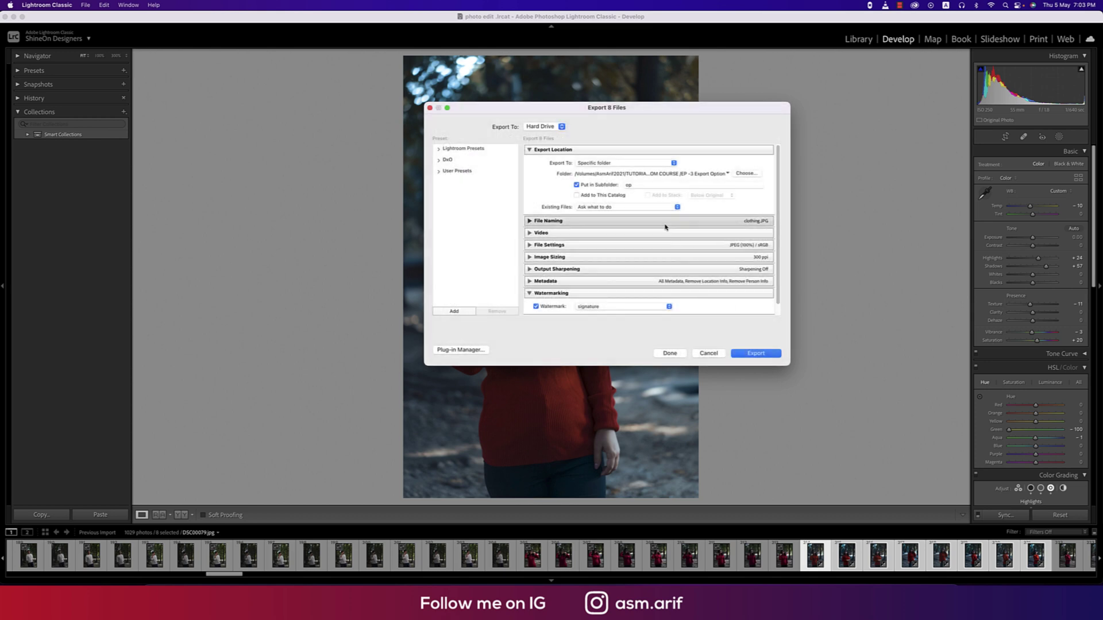
click(626, 185)
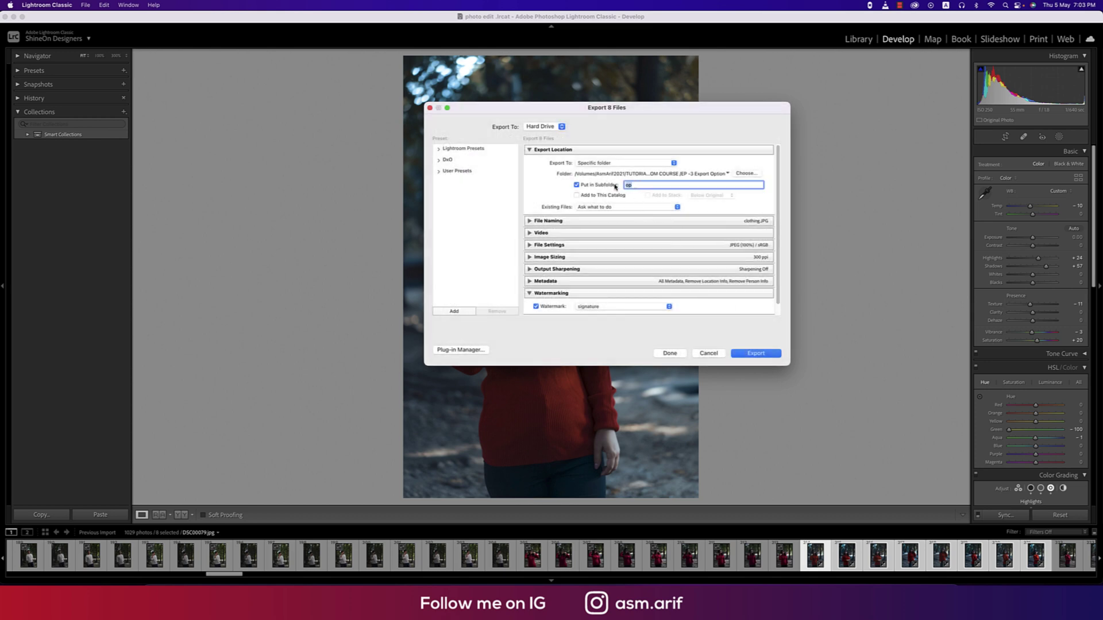
text(final output)
- Set File Naming's Rename To scheme to Custom Name
click(533, 151)
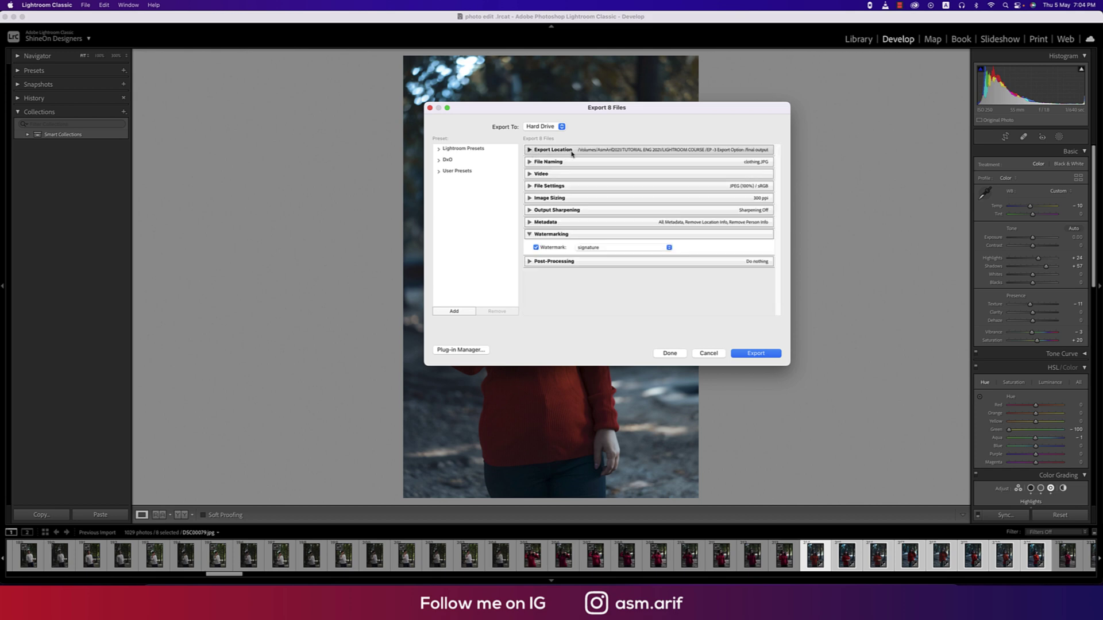
click(531, 162)
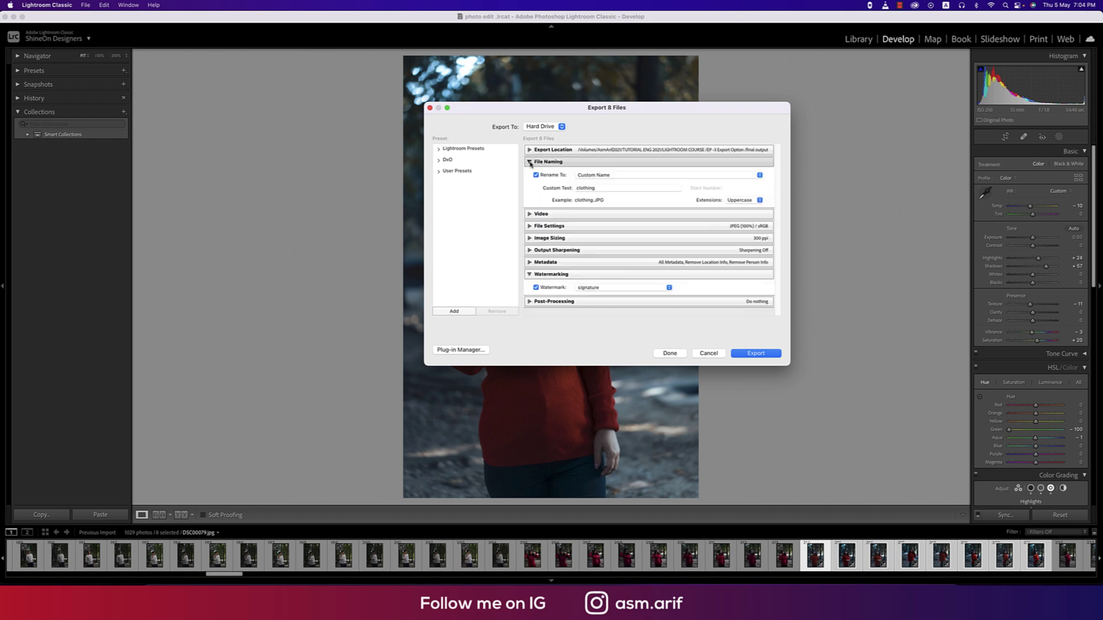
click(617, 179)
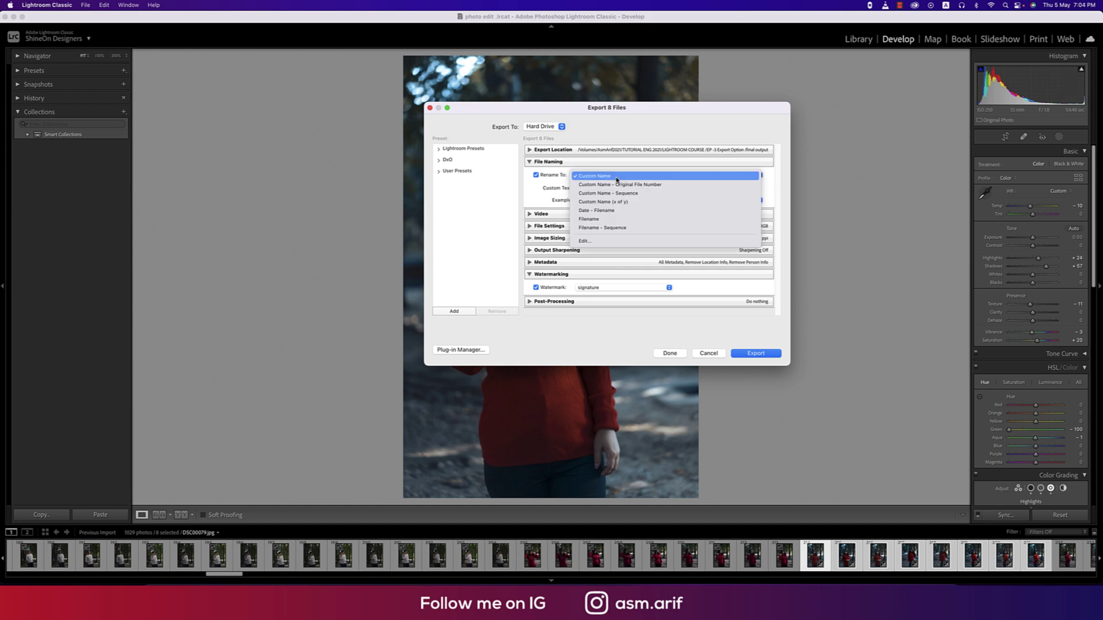
click(691, 185)
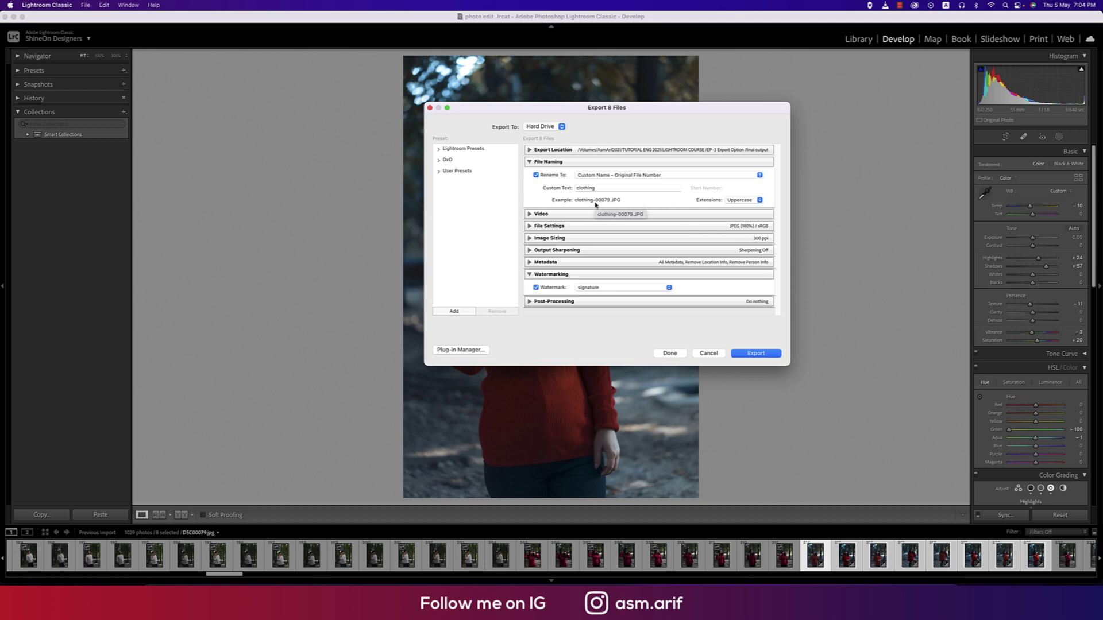
click(610, 175)
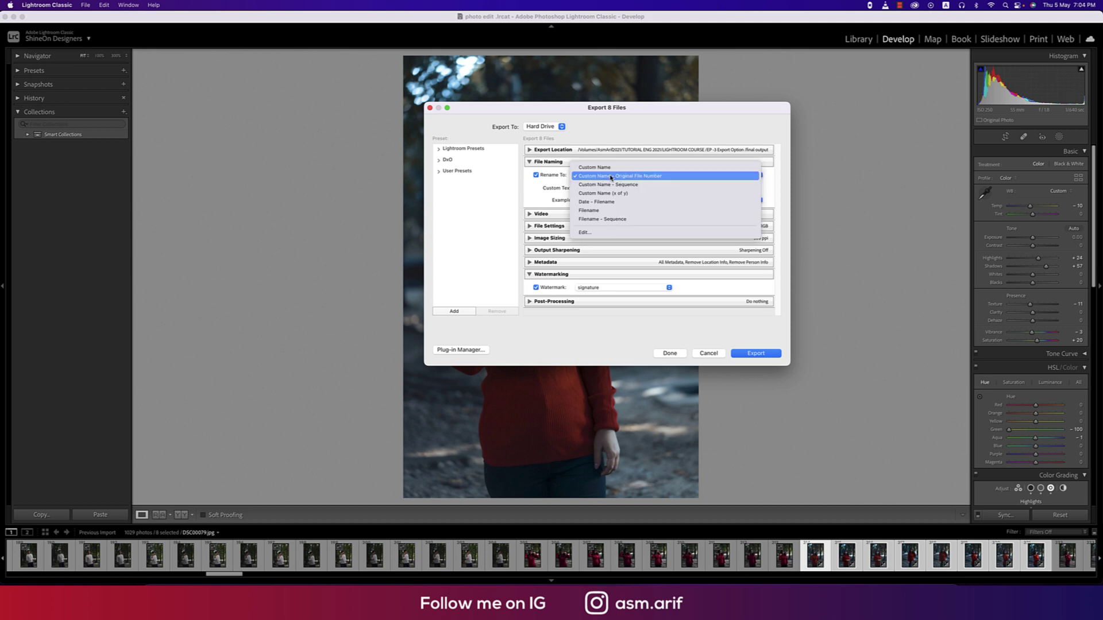
click(610, 168)
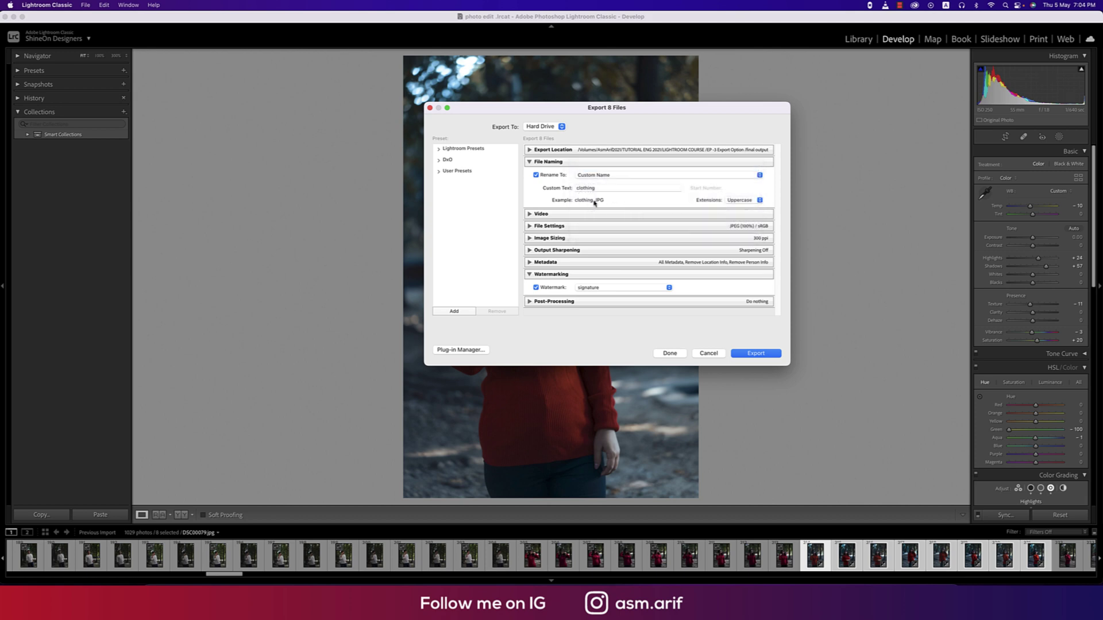
- Enter 'winter photo' as the custom text for the exported file names
double_click(596, 188)
text(asm arif)
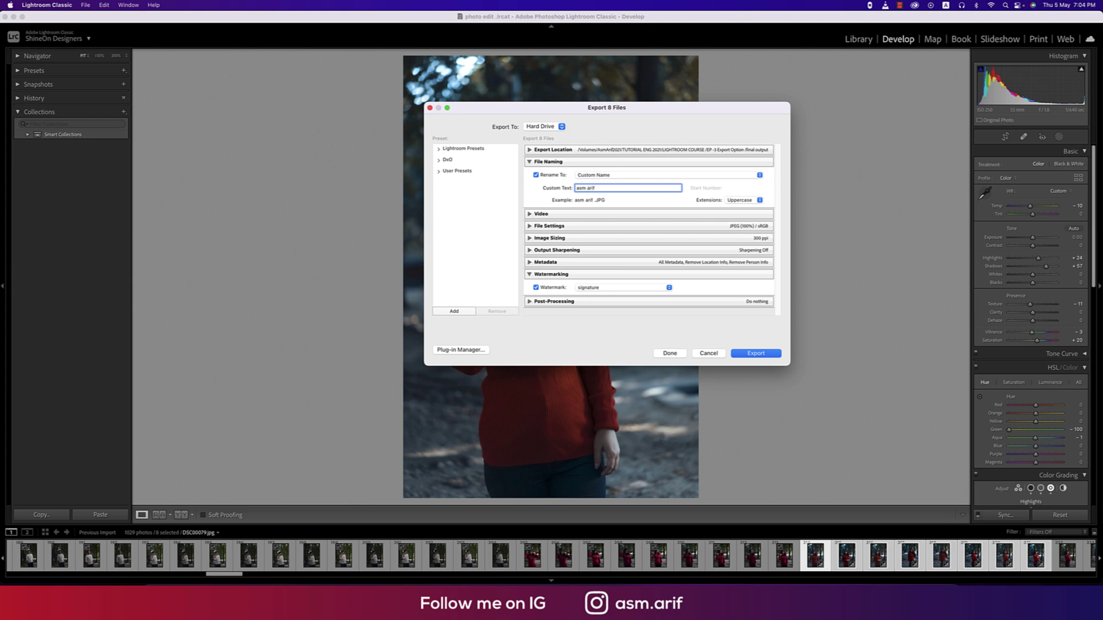
drag(597, 189, 569, 193)
text(winrw)
key(BackSpace)
key(BackSpace)
text(ter photo)
- Set the export image format to JPEG with quality 100
click(529, 162)
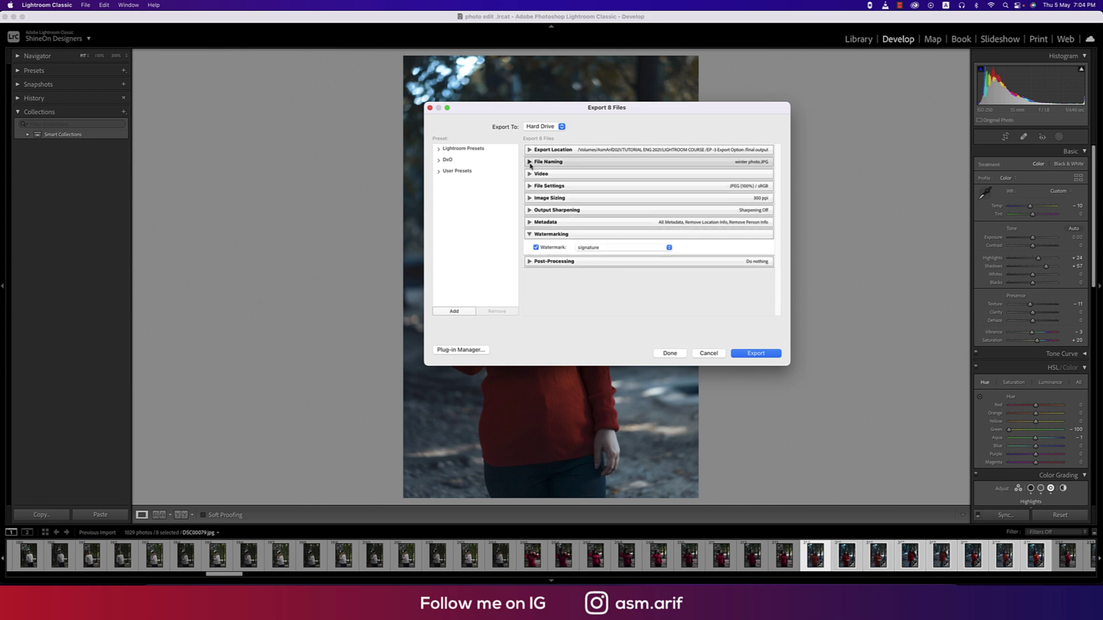
click(529, 174)
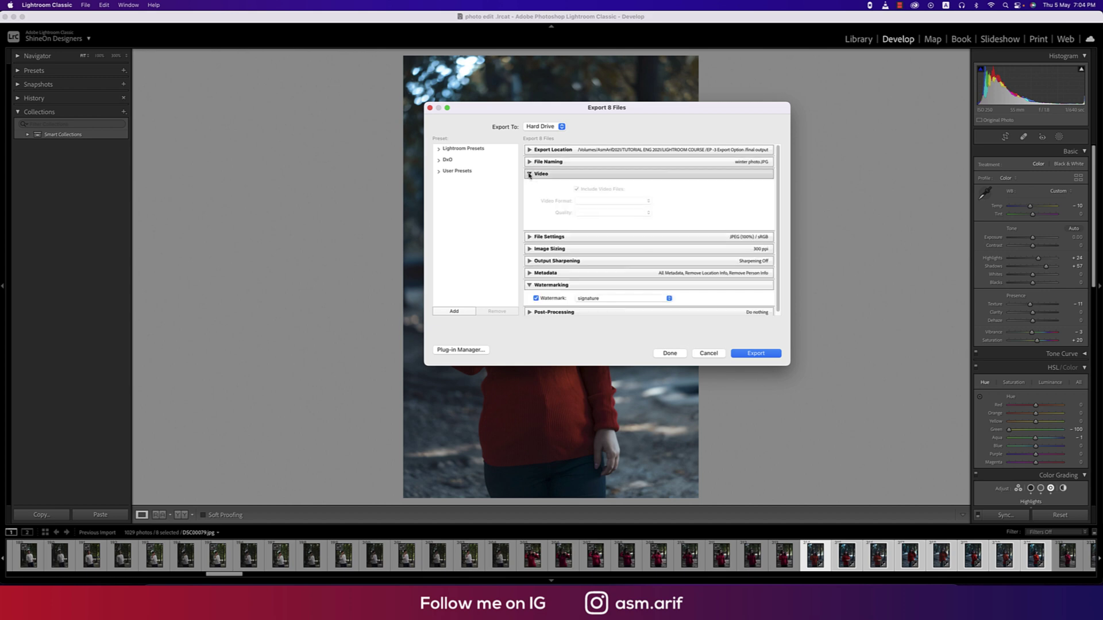
click(528, 174)
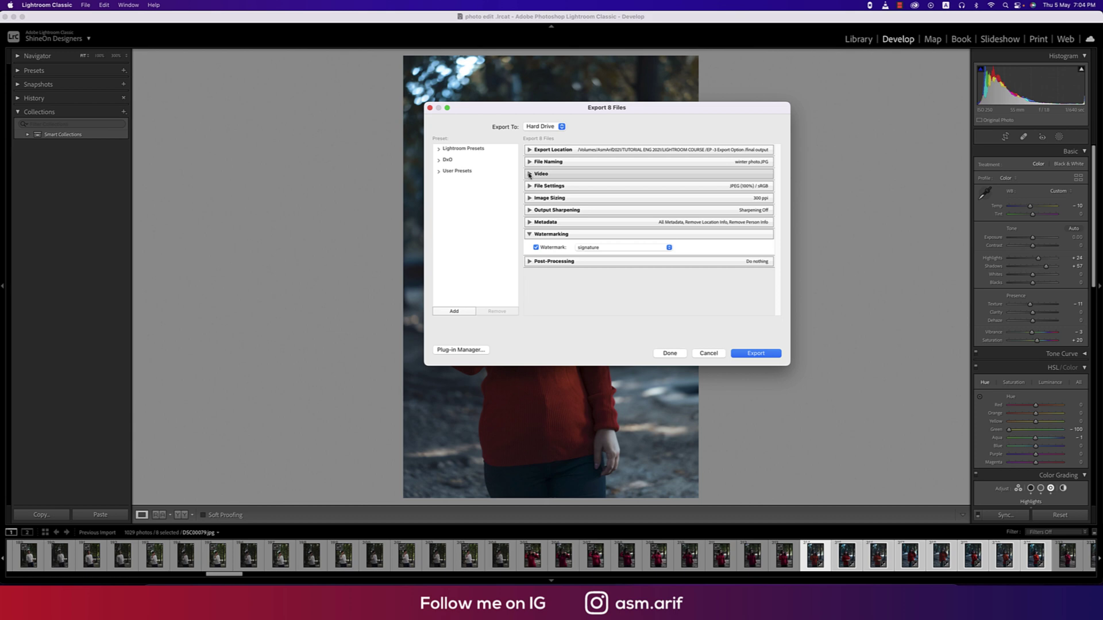
click(529, 174)
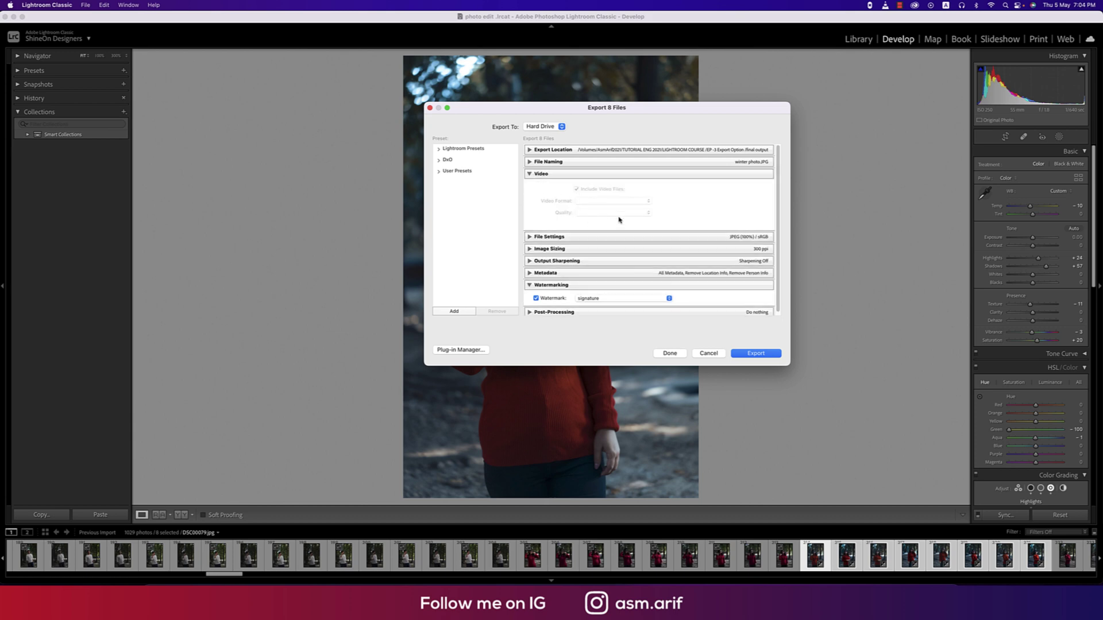
click(529, 175)
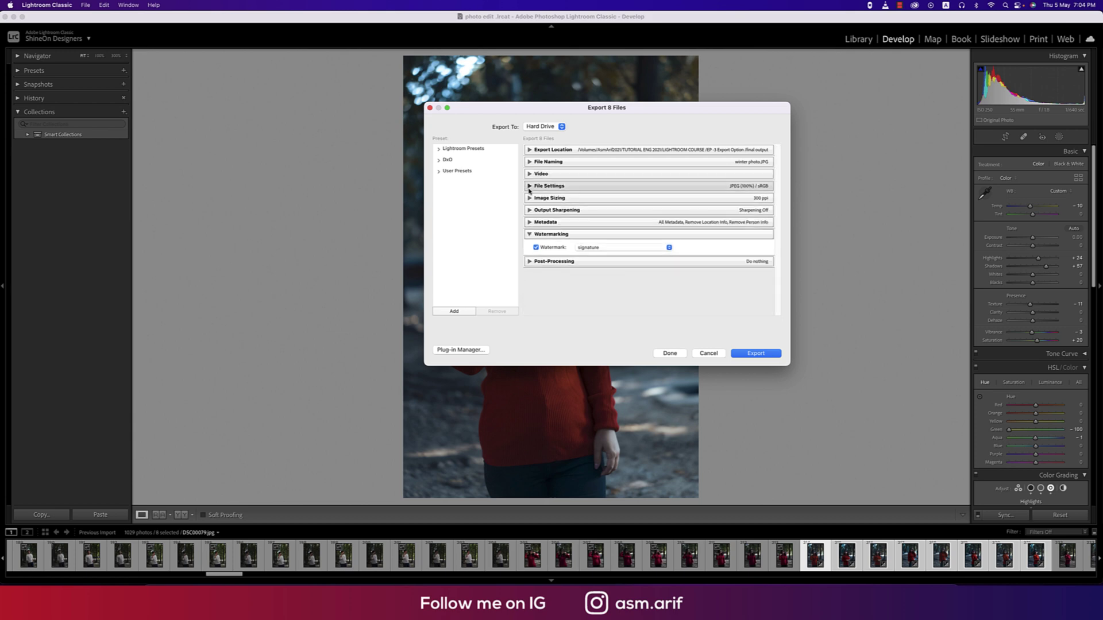
click(529, 186)
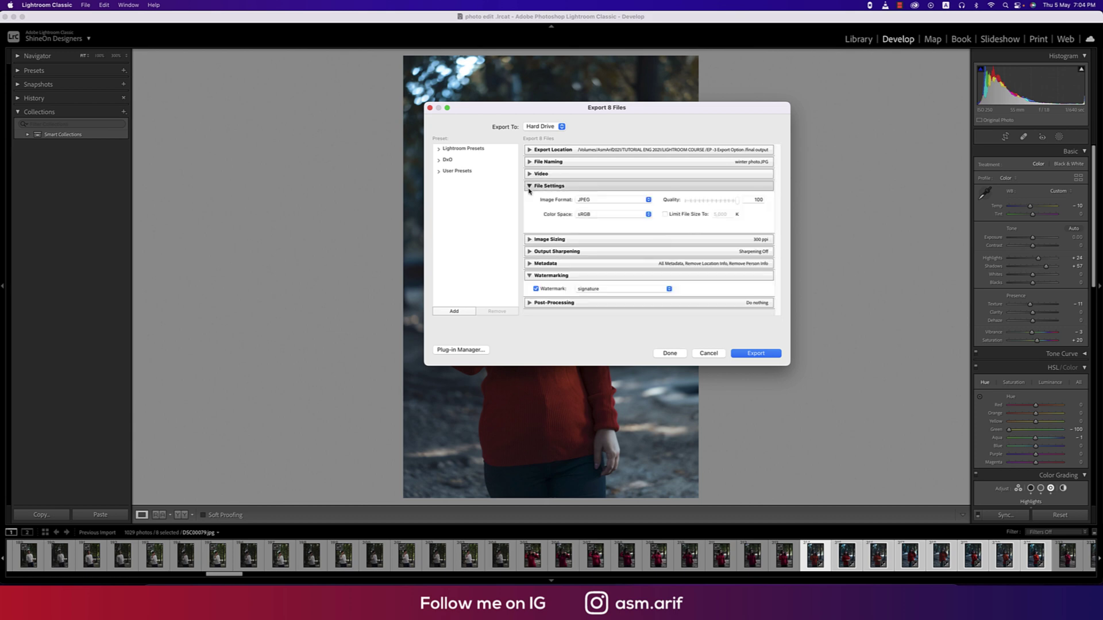
click(612, 200)
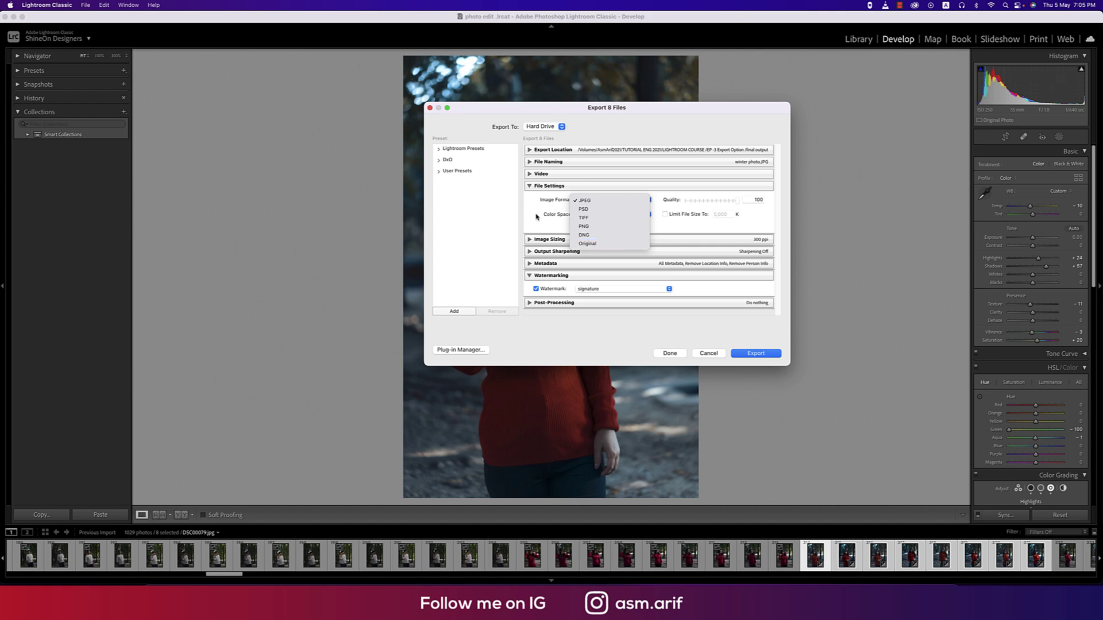
click(593, 203)
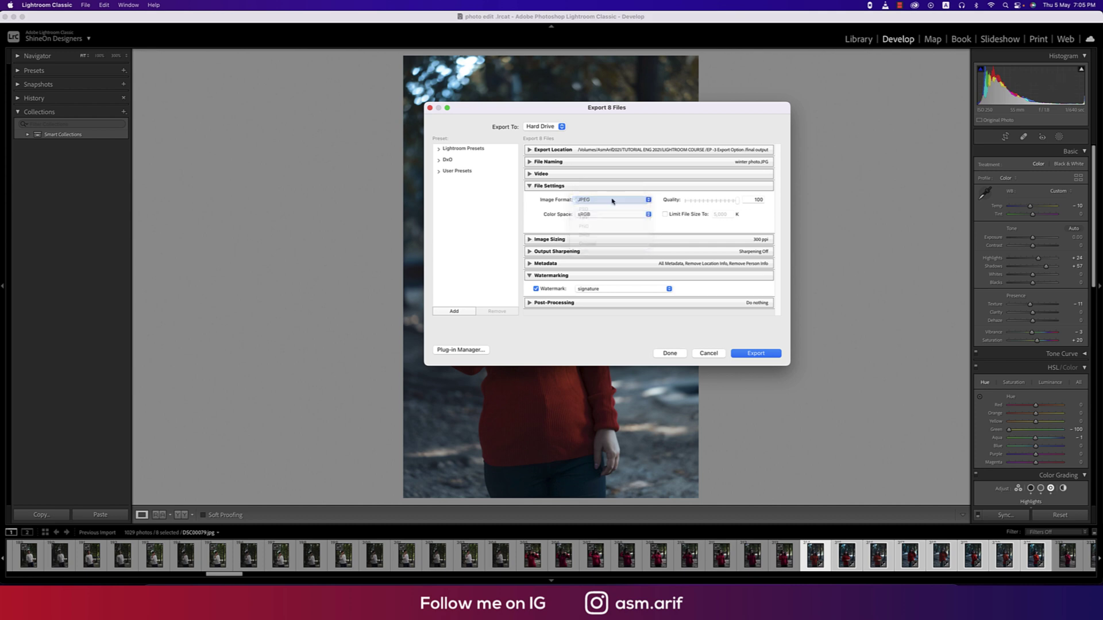
mouse_move(738, 204)
mouse_down()
mouse_move(684, 202)
mouse_move(741, 205)
mouse_up()
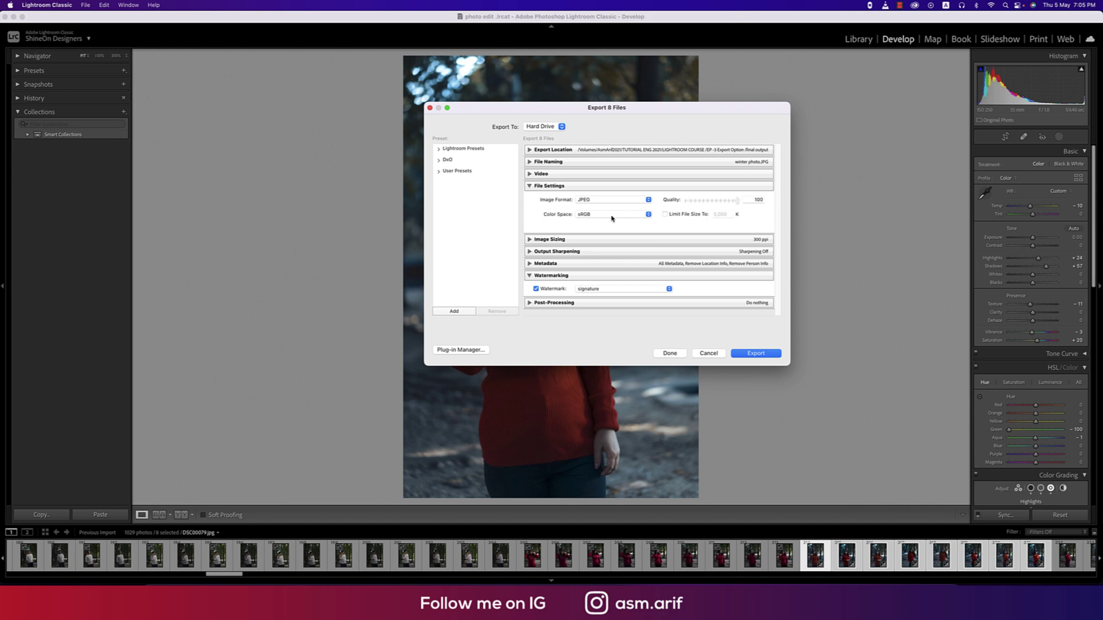
click(587, 216)
- Keep the sRGB colour space and leave Limit File Size To switched off
click(587, 216)
click(590, 216)
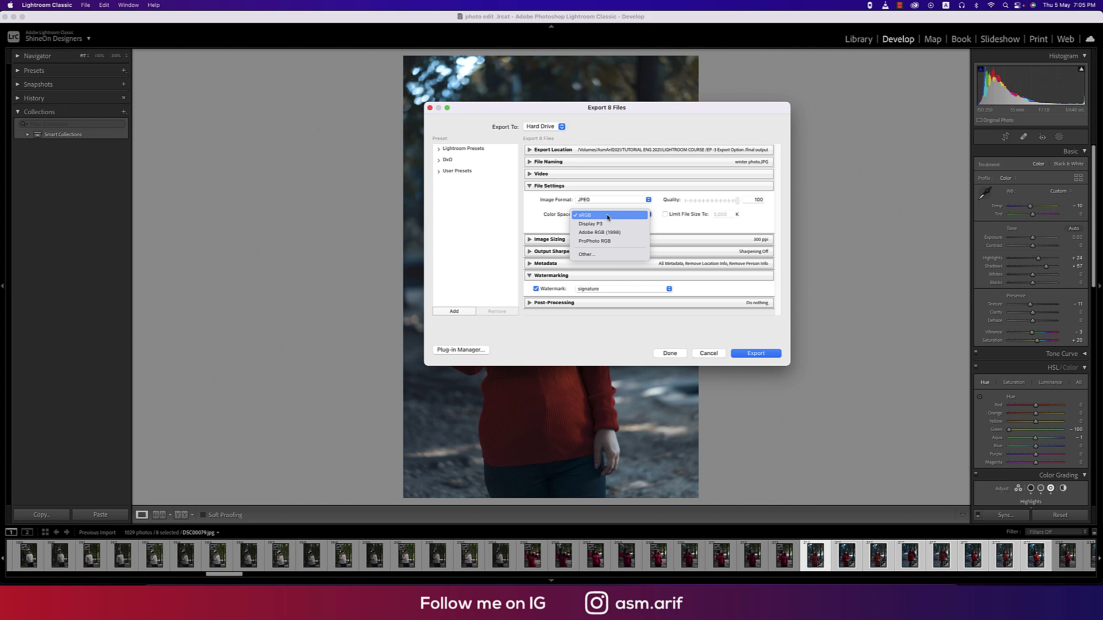
click(607, 216)
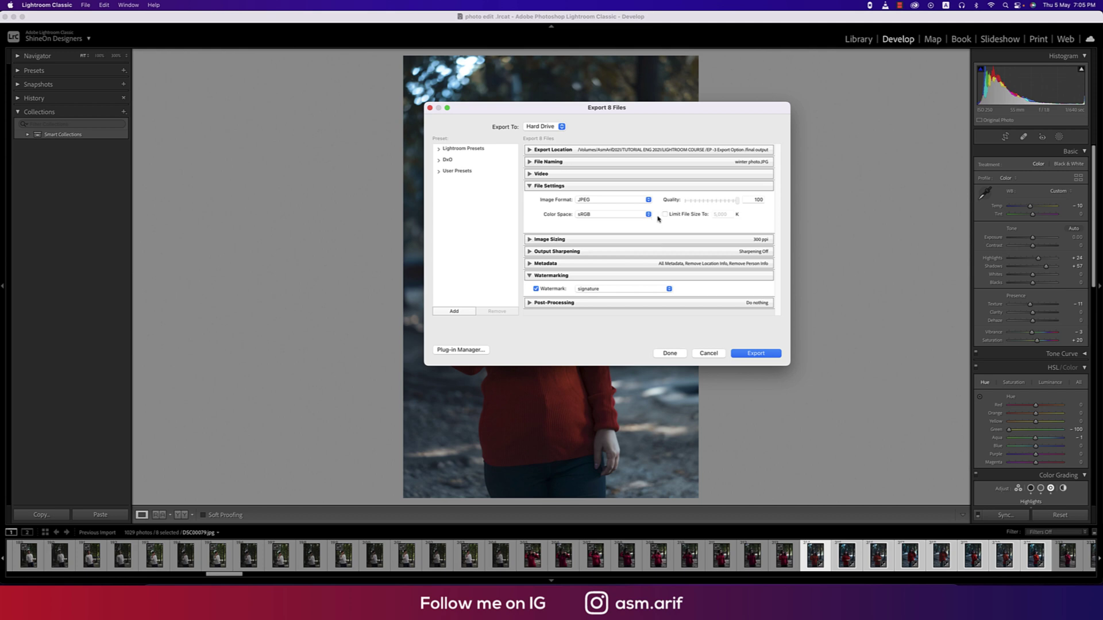
click(665, 214)
drag(730, 215, 695, 216)
click(665, 214)
click(666, 215)
click(666, 215)
- Turn on Resize to Fit (Width & Height) with sizes in pixels
click(529, 186)
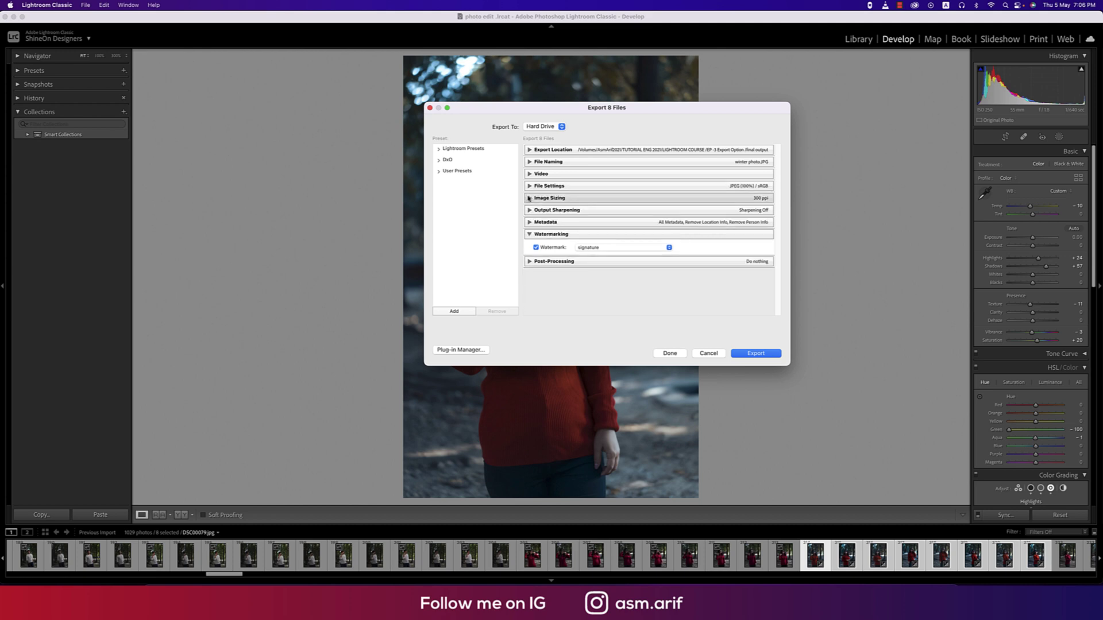
click(529, 198)
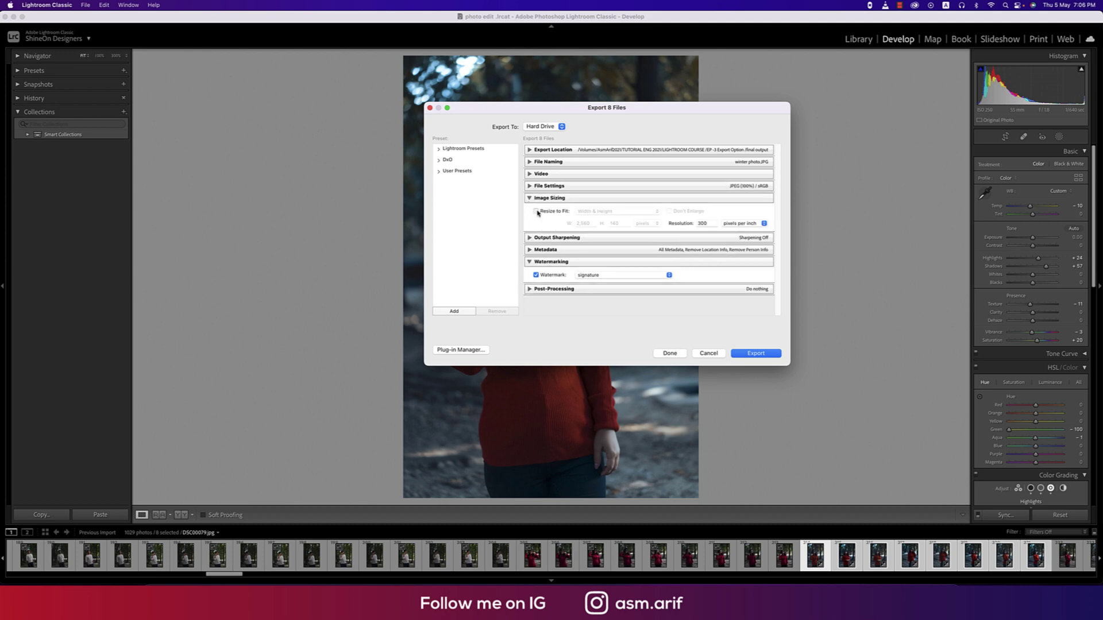
click(535, 211)
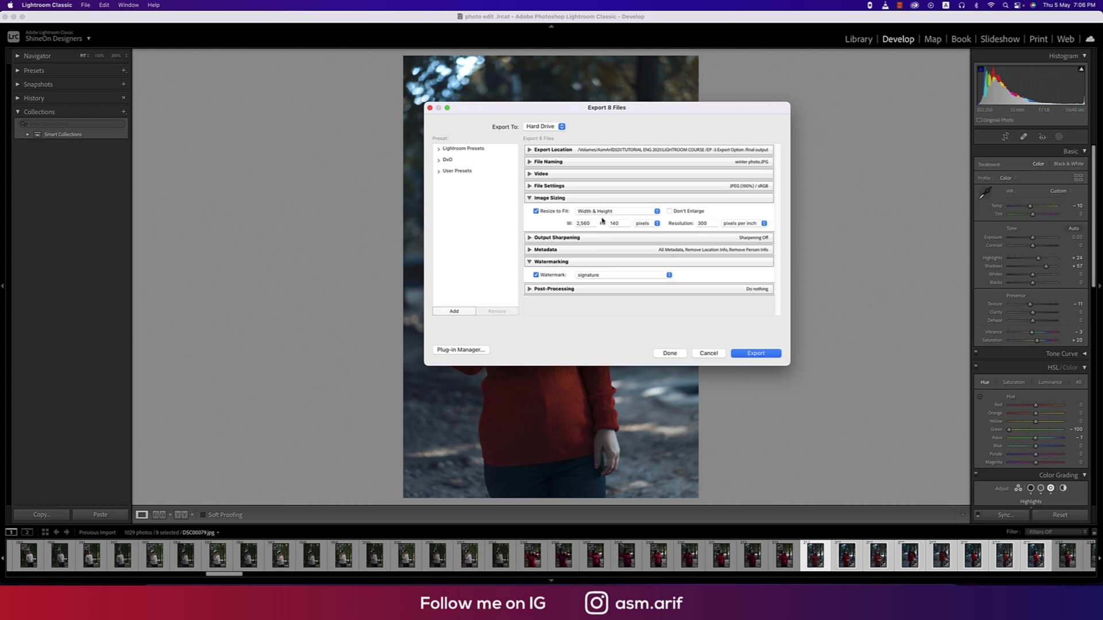
click(656, 225)
click(655, 224)
- Enter width 2560, height 1440 pixels and resolution 300 pixels per inch
double_click(616, 224)
double_click(591, 224)
text(256)
double_click(623, 223)
text(1440)
double_click(710, 224)
click(744, 223)
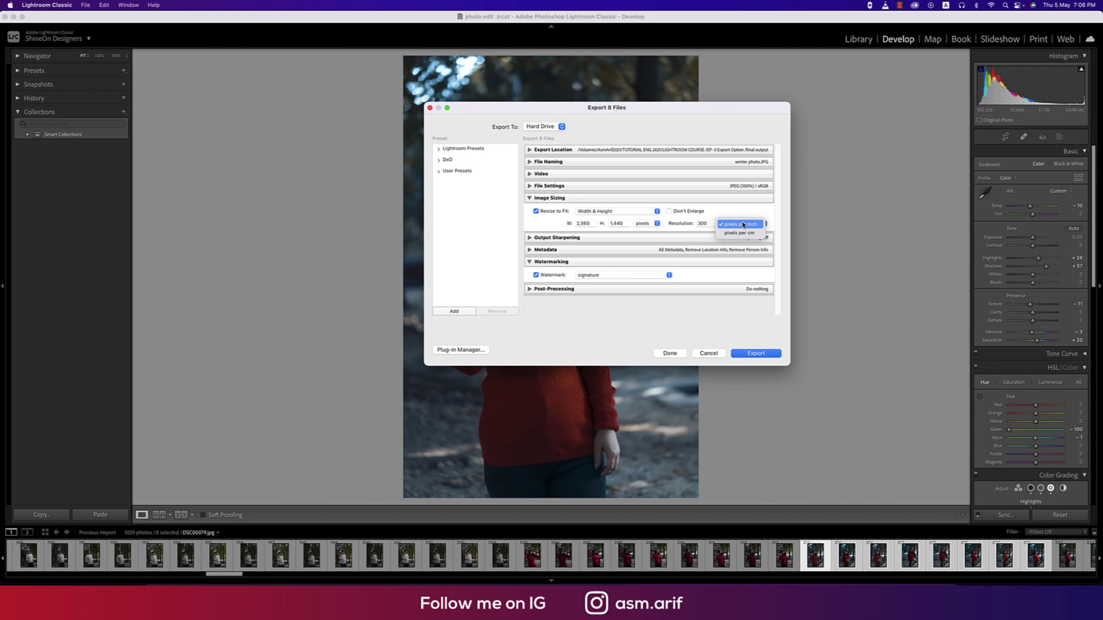
click(744, 224)
double_click(714, 223)
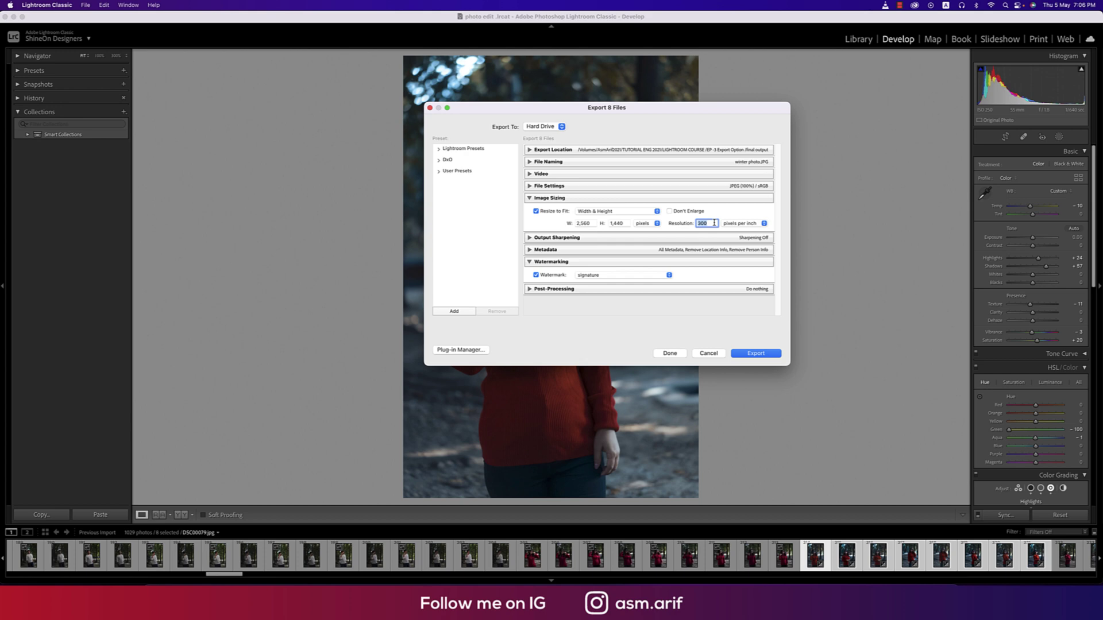
click(531, 198)
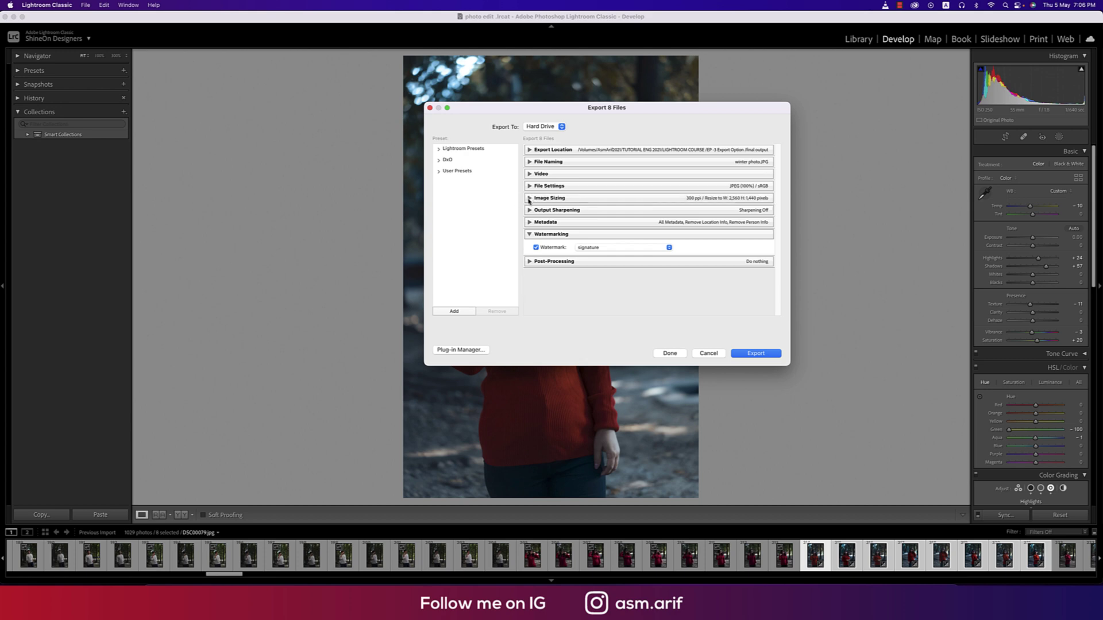
- Enable output sharpening for Screen at Standard amount, after trying Matte and Glossy Paper
click(529, 210)
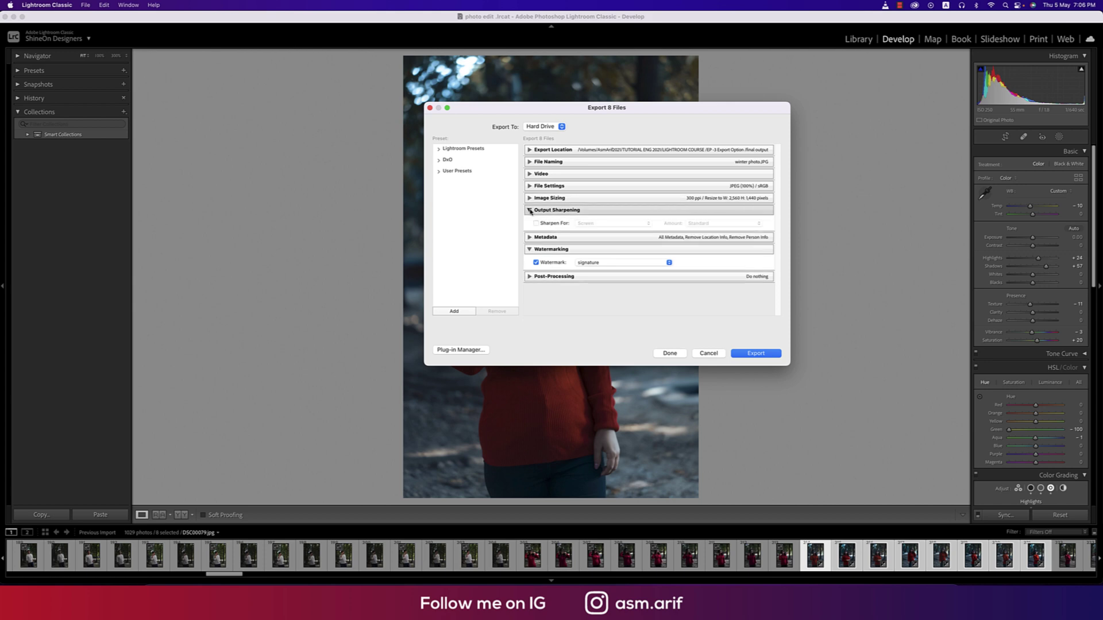
click(530, 210)
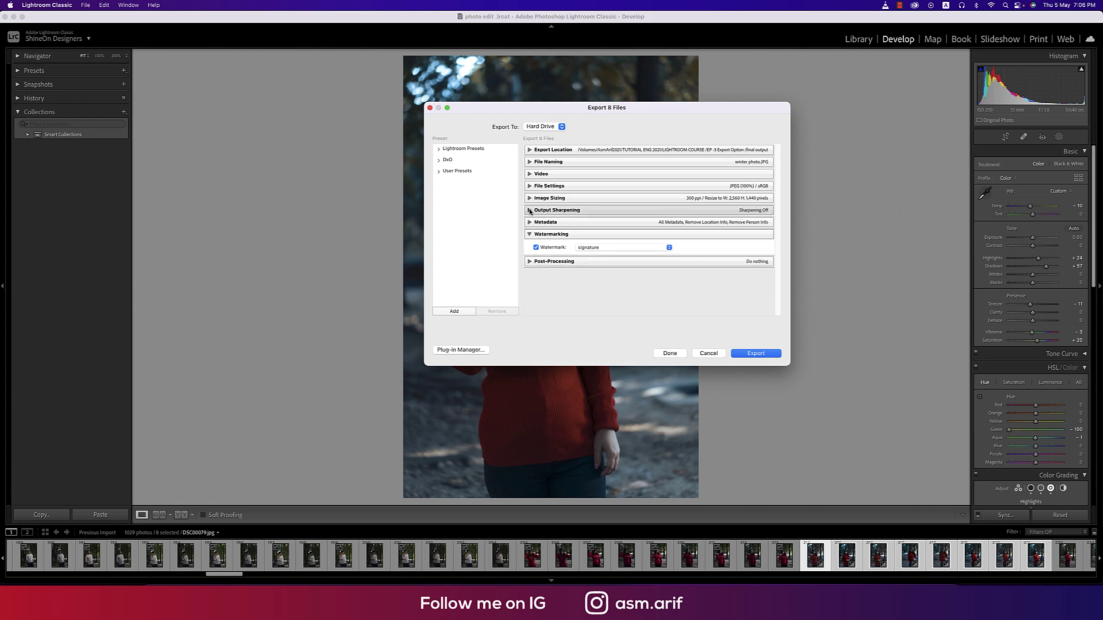
click(530, 210)
click(535, 223)
click(645, 226)
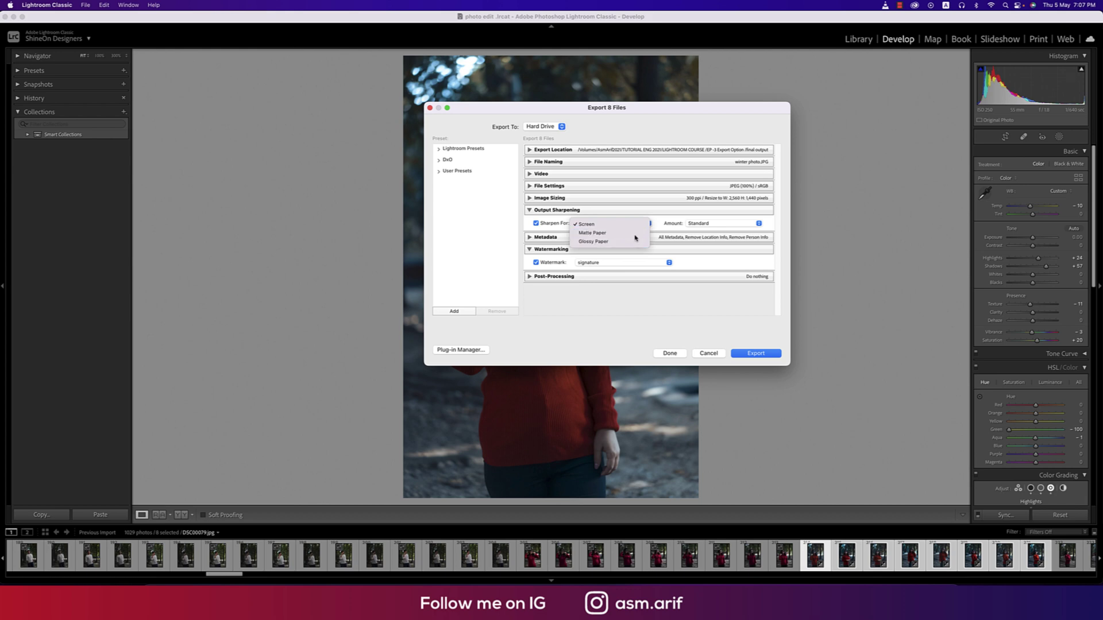
click(635, 236)
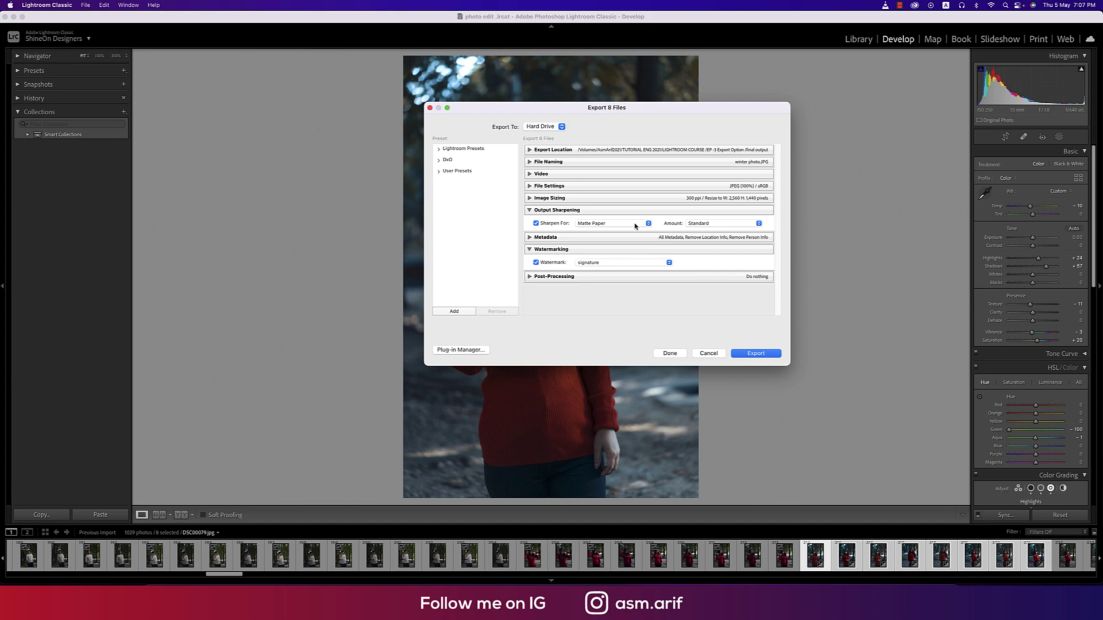
click(635, 225)
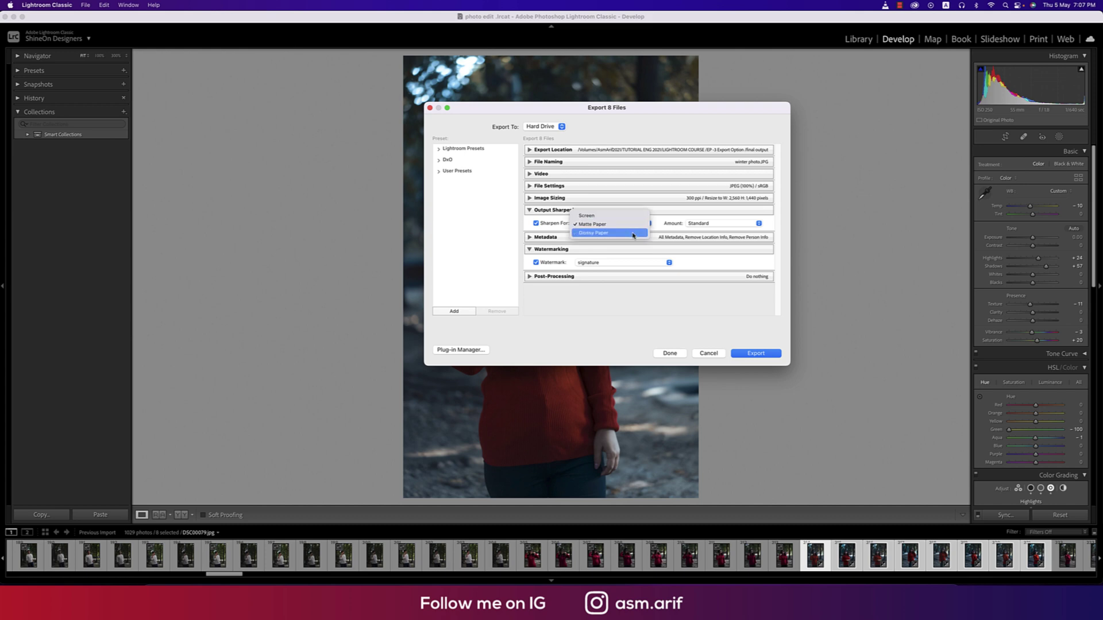
click(632, 231)
click(632, 230)
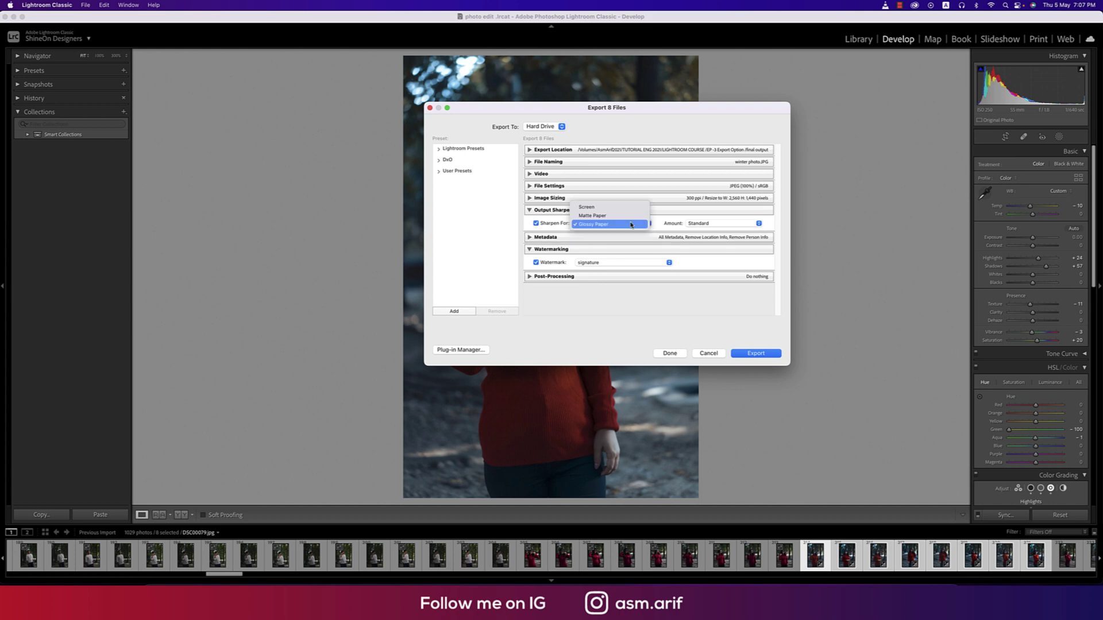
click(592, 204)
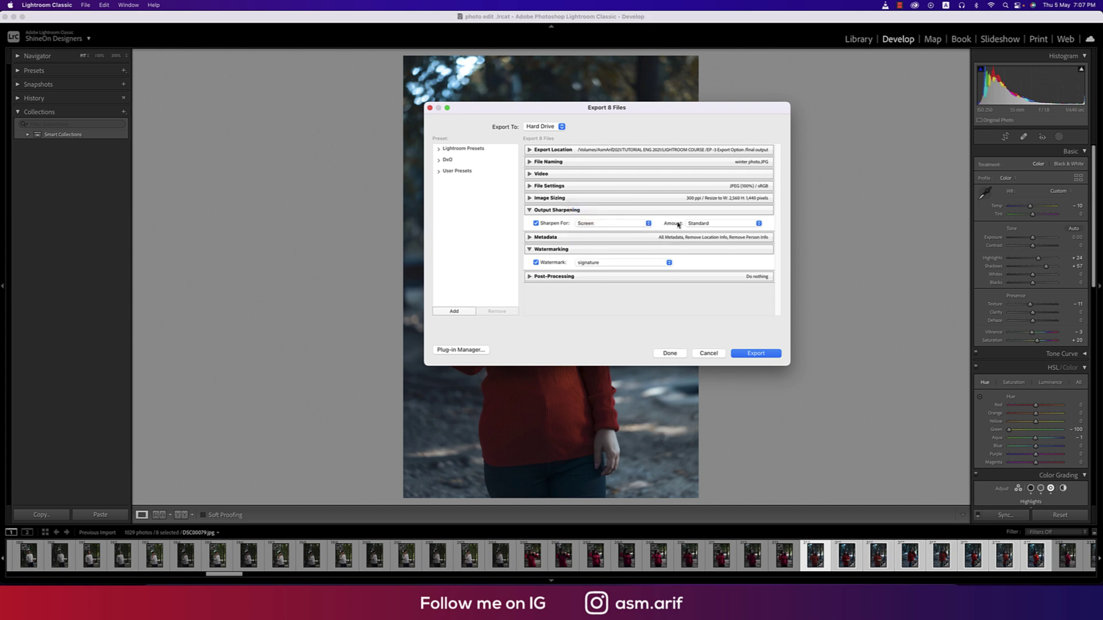
click(530, 210)
- Untick Remove Person Info and set metadata Include to All Metadata
click(529, 223)
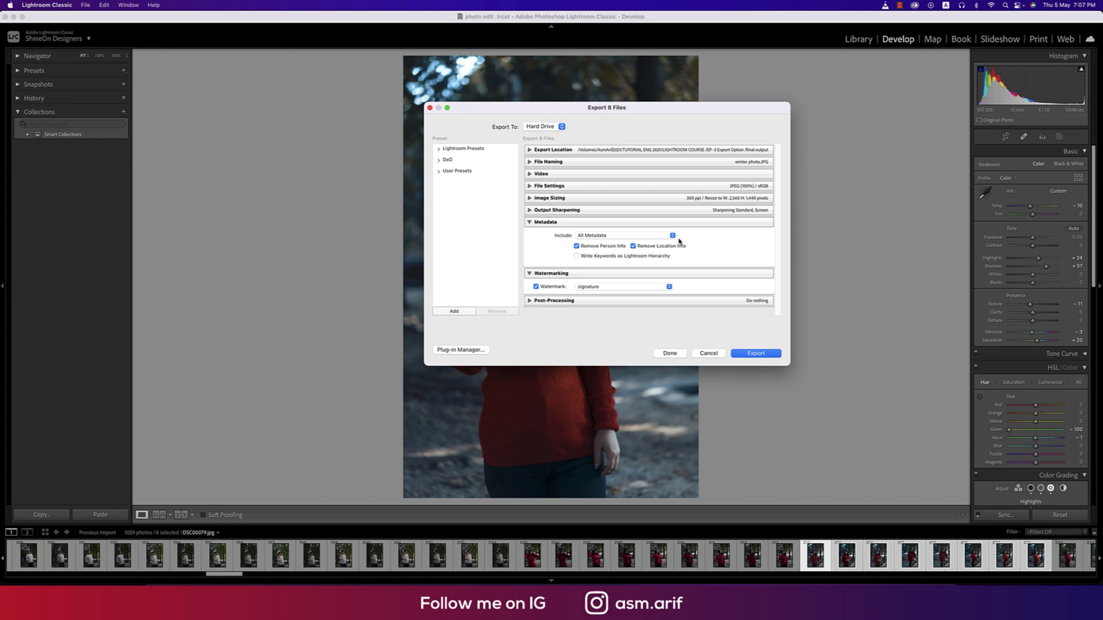
click(577, 248)
click(629, 236)
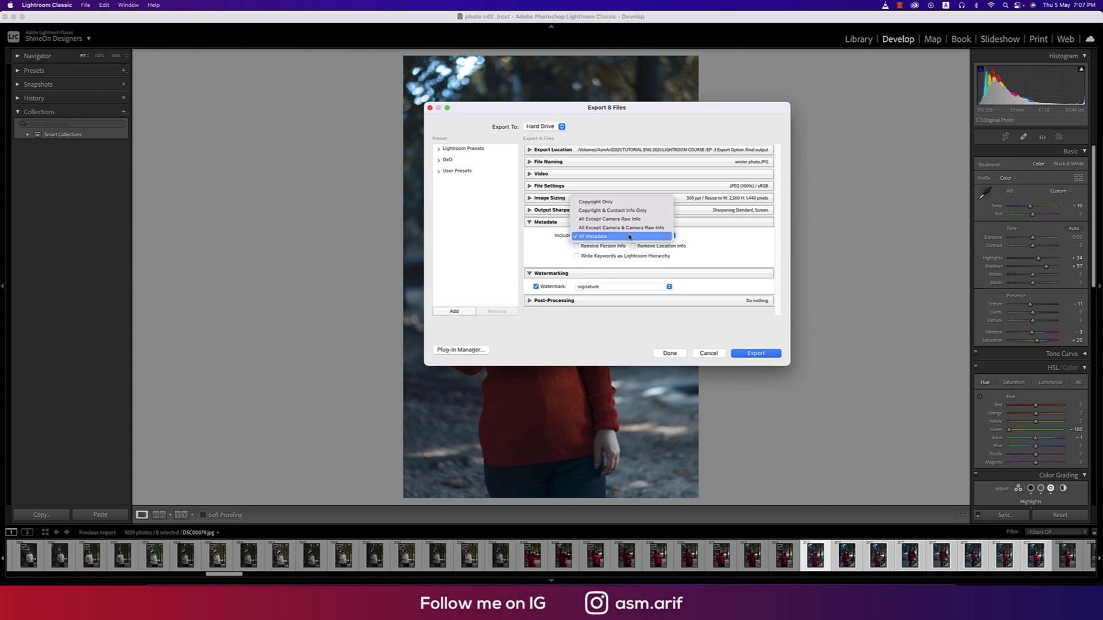
click(647, 212)
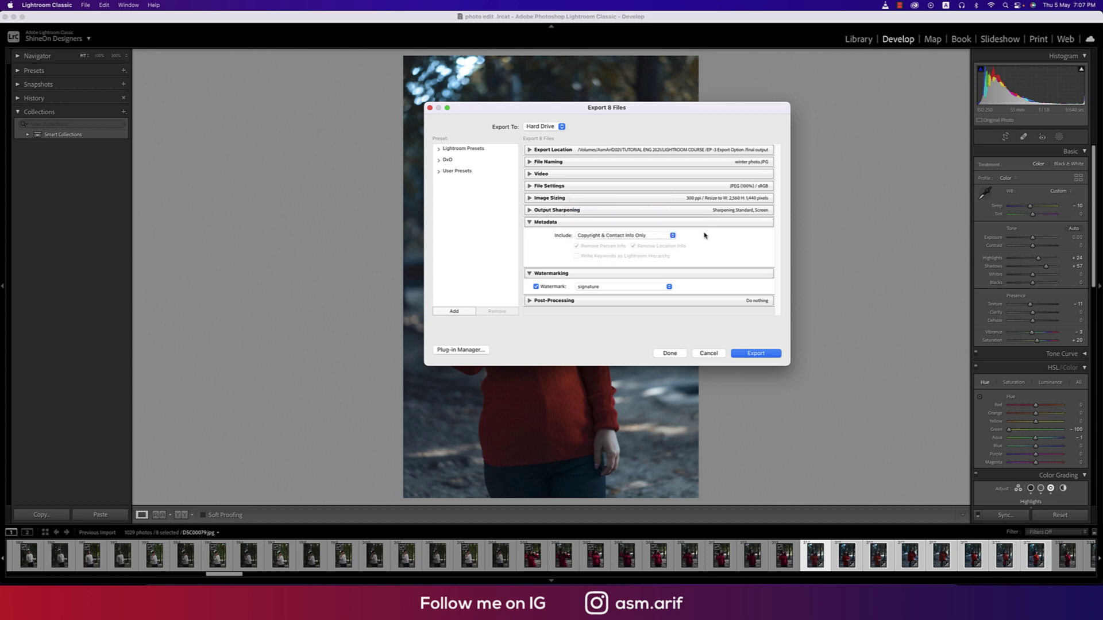
click(661, 235)
click(650, 262)
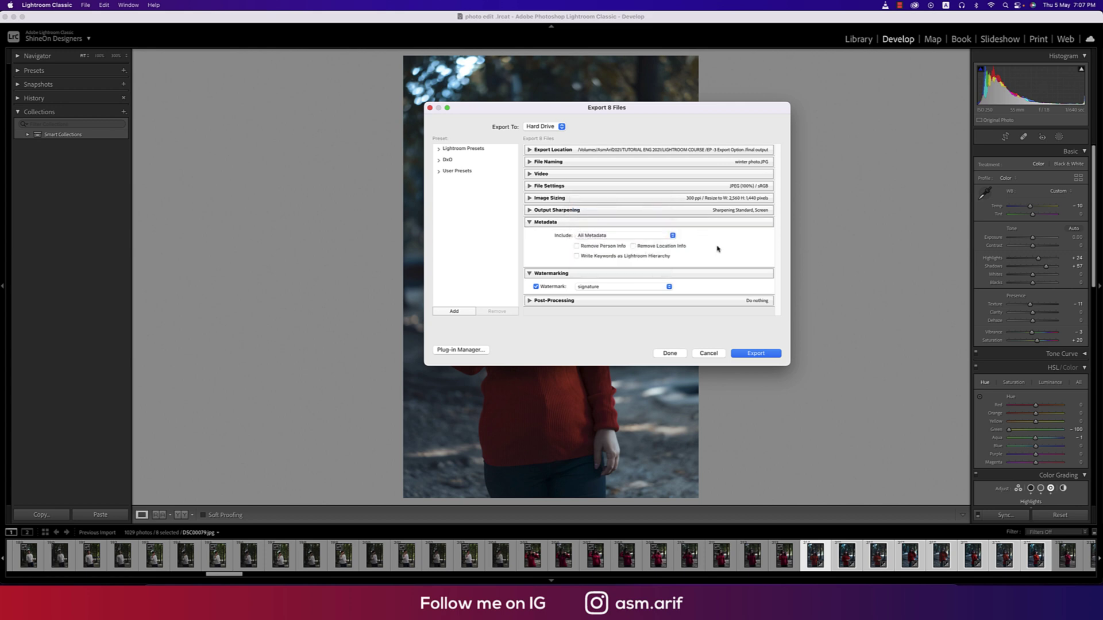
click(529, 222)
- Open the Watermark Editor via Edit Watermarks in the Watermark popup
click(529, 234)
click(529, 234)
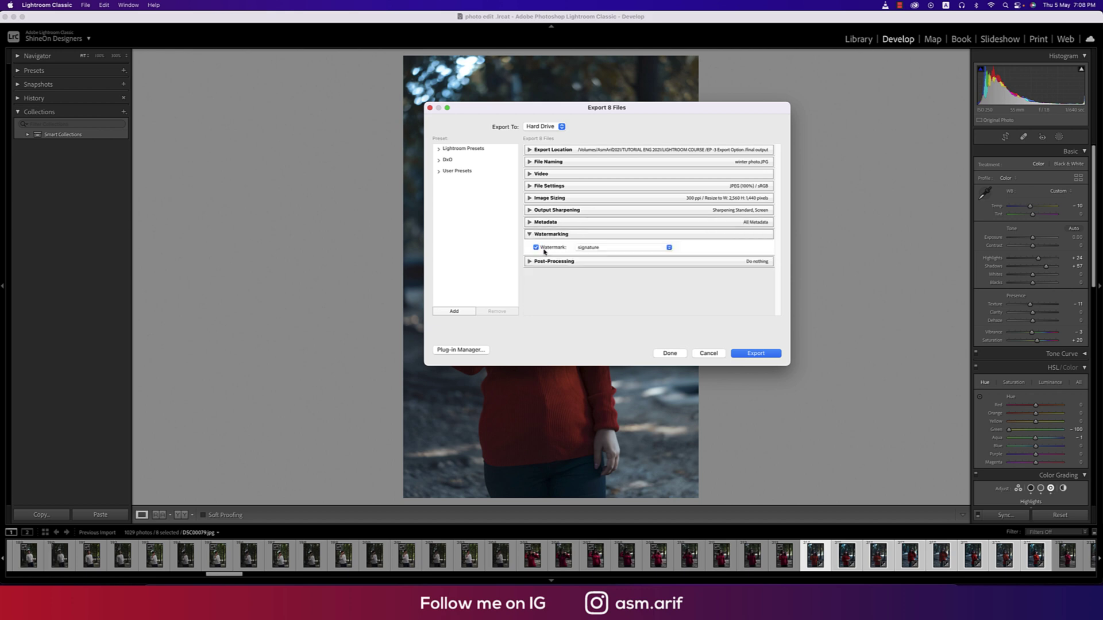
click(614, 251)
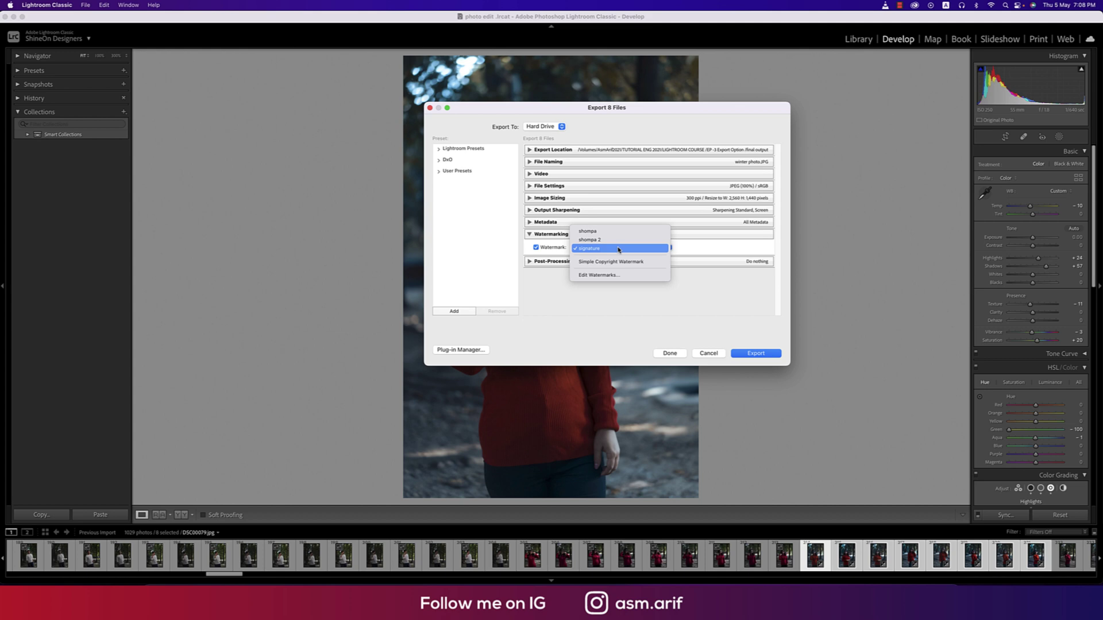
click(619, 277)
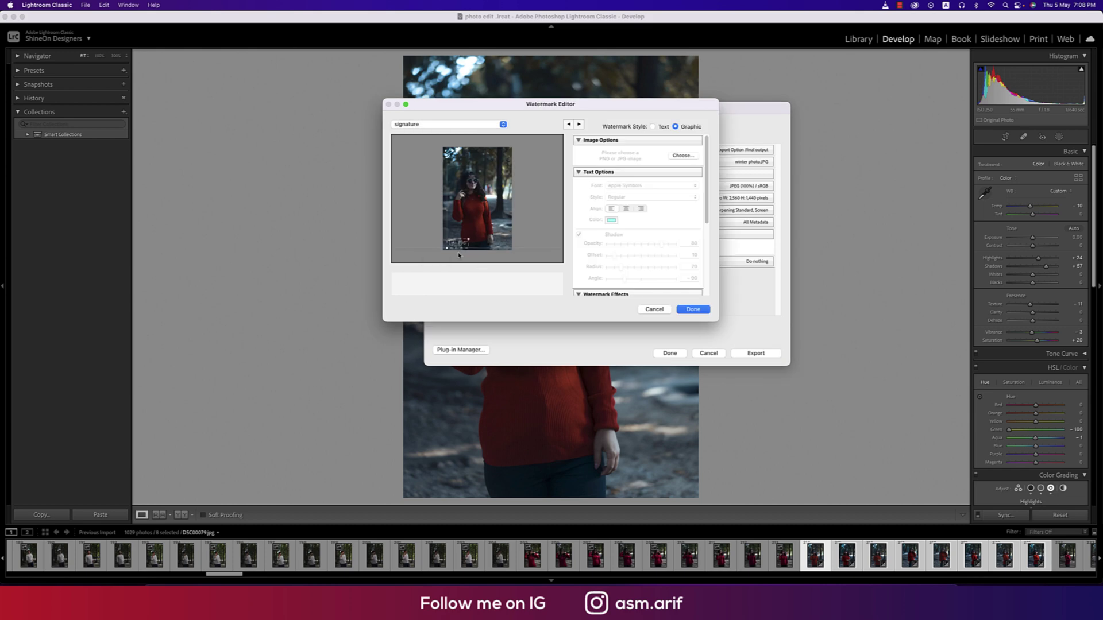
- Make it a Text watermark reading the photographer's name plus 'photography', then select all of it
click(653, 127)
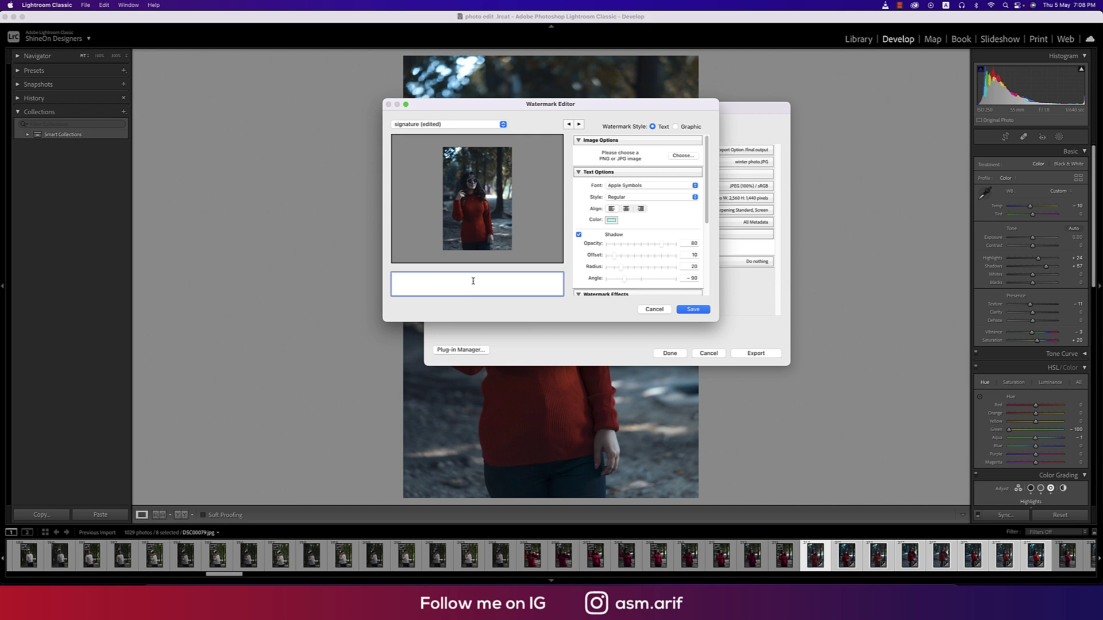
text(asm arif photography)
key(super)
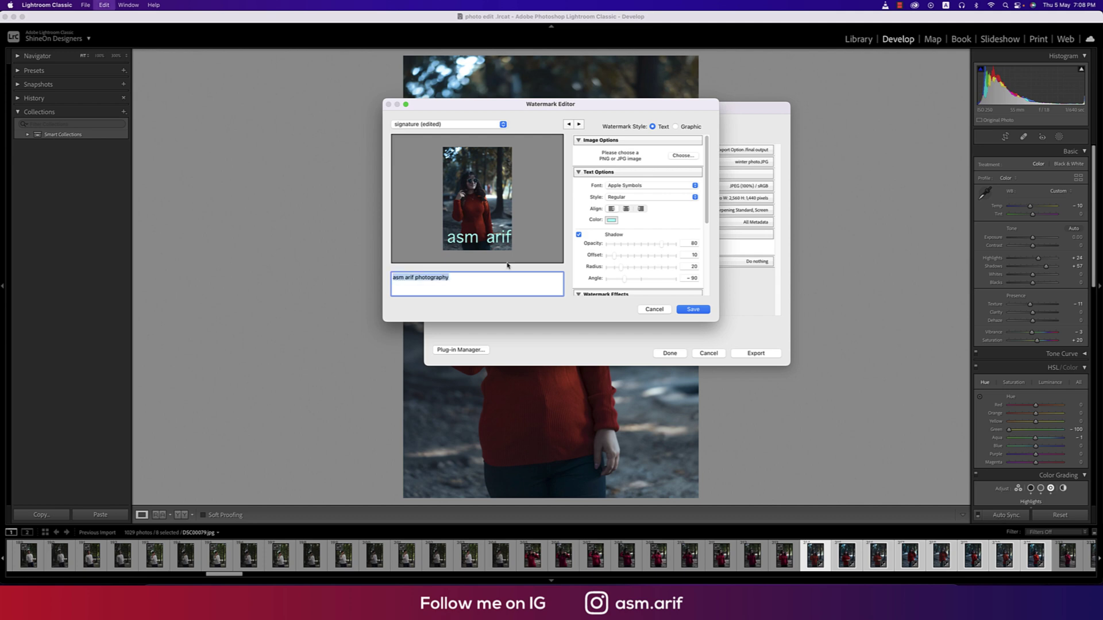
- Lower the watermark shadow opacity to 10 after browsing the font list
click(632, 185)
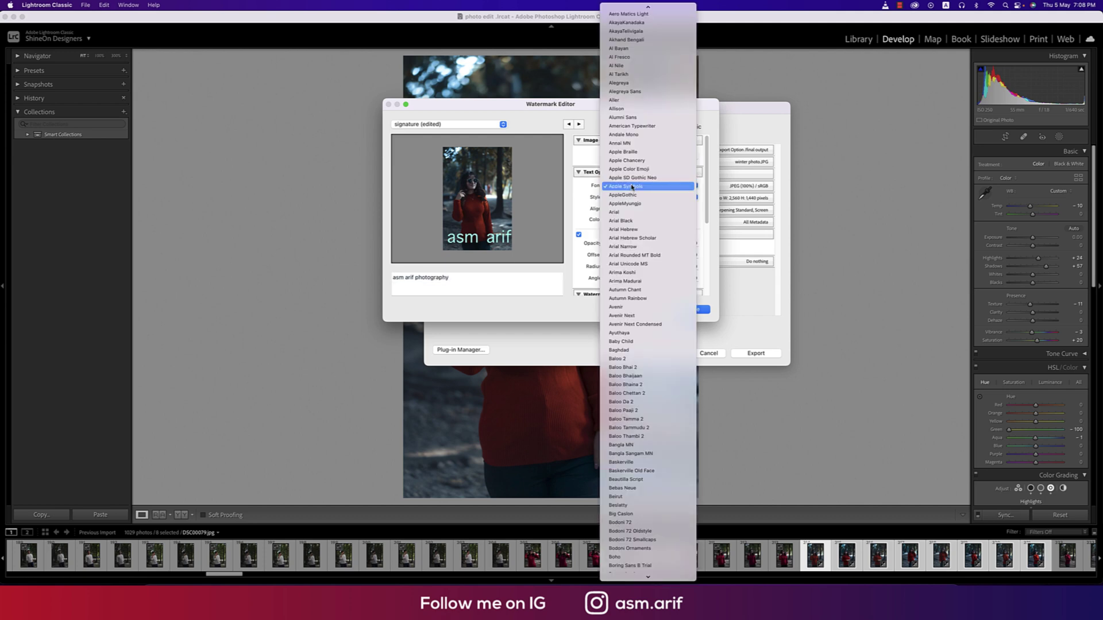
scroll(642, 437, down, 15)
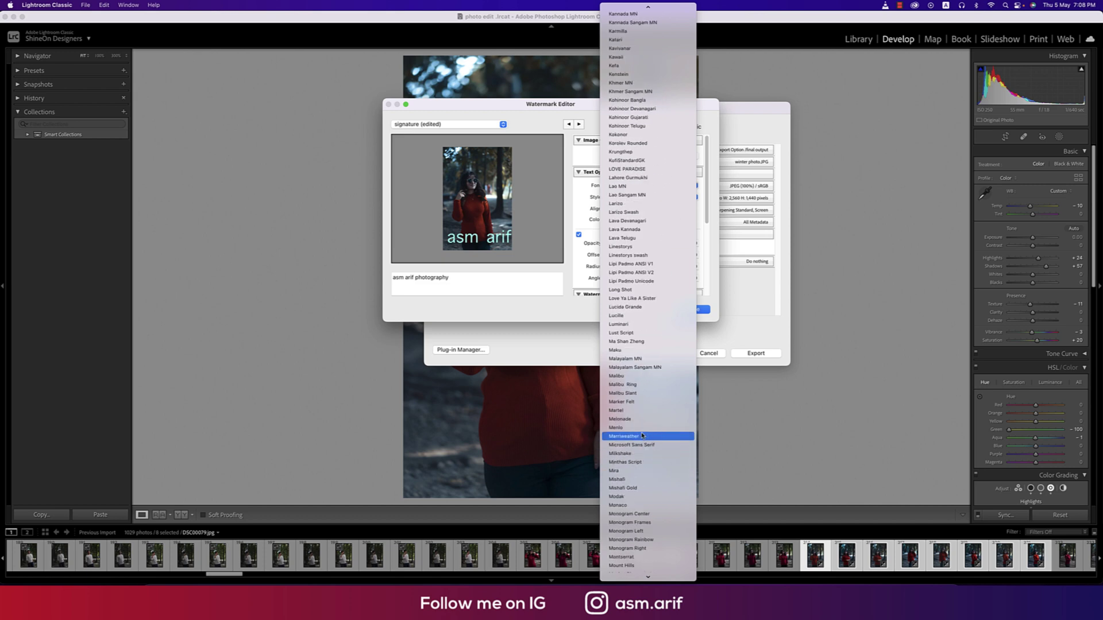
scroll(642, 436, down, 20)
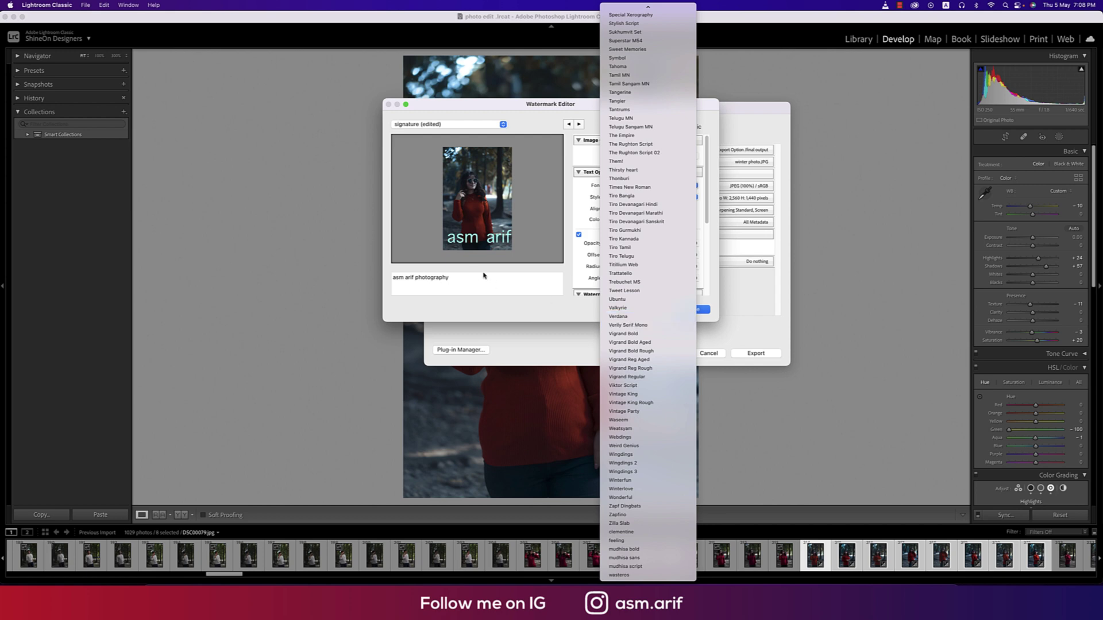
click(521, 289)
click(654, 186)
scroll(651, 241, down, 1)
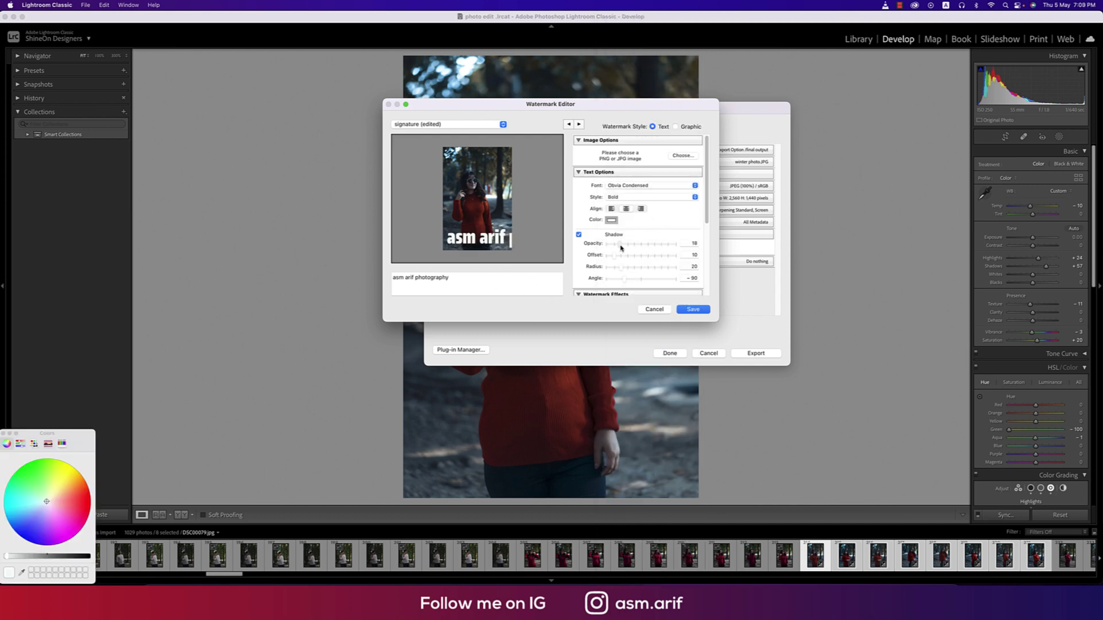
drag(620, 248, 615, 281)
- Set the watermark Size to Fit so the full text line spans the photo
scroll(650, 274, down, 1)
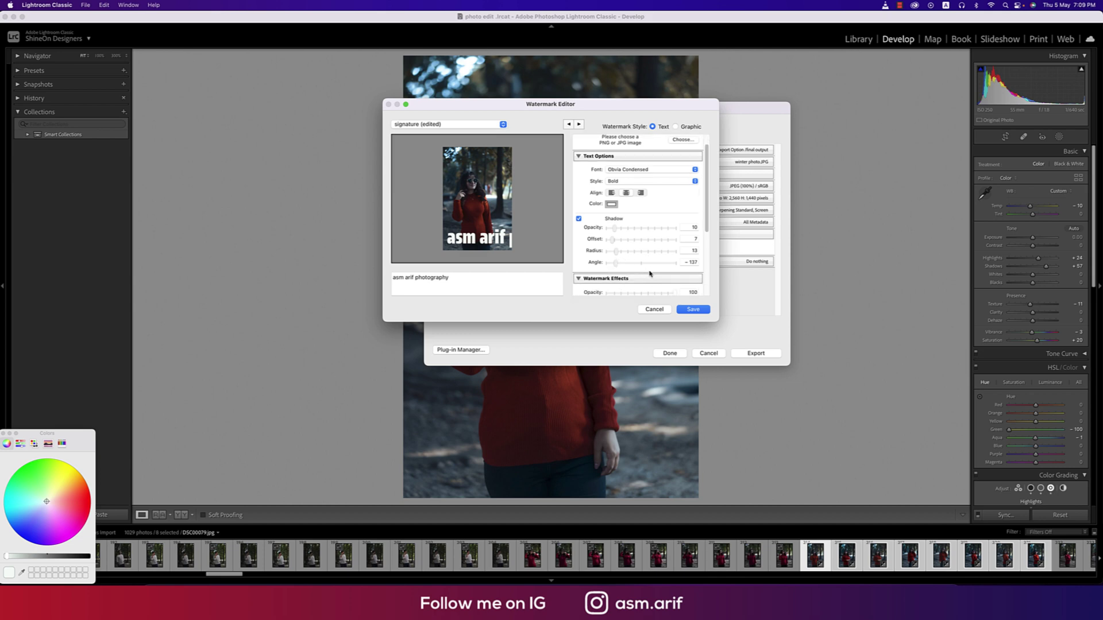
scroll(650, 274, down, 4)
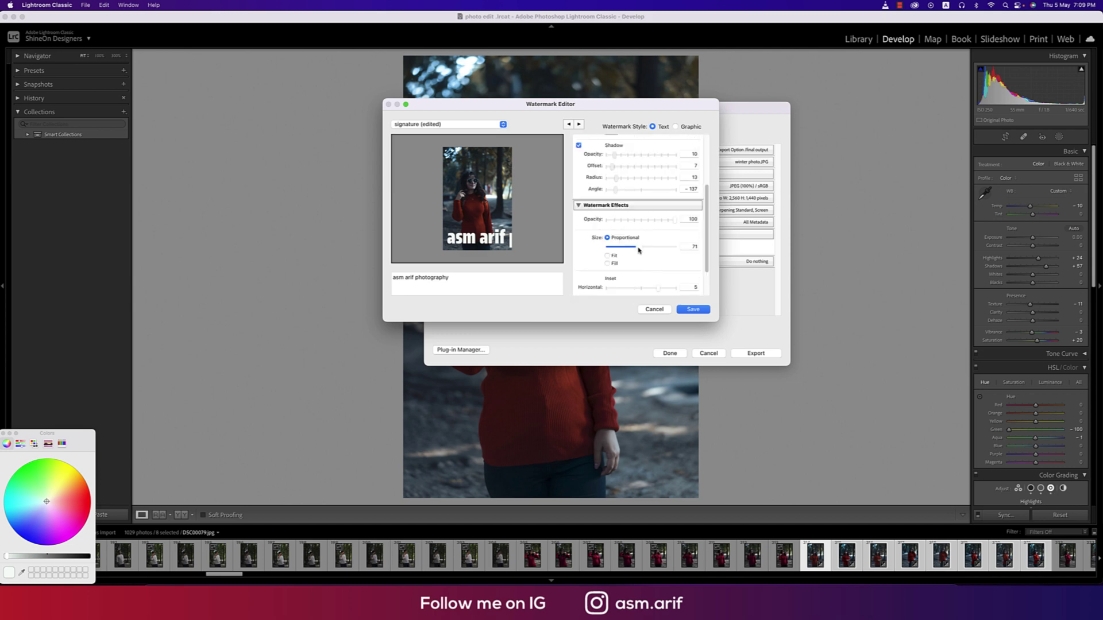
click(608, 256)
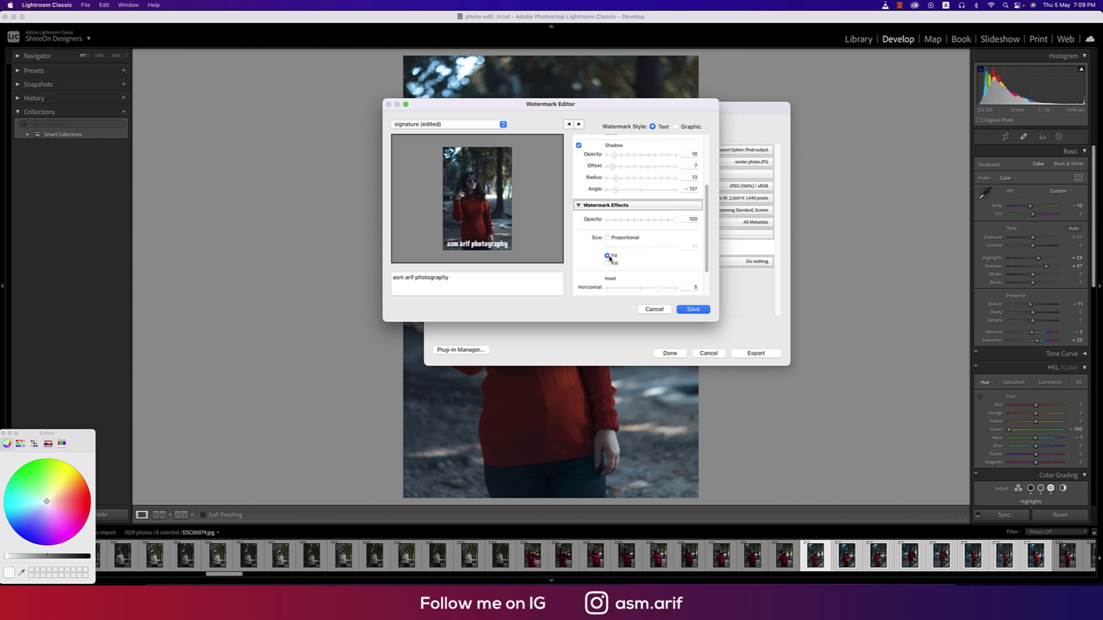
click(613, 265)
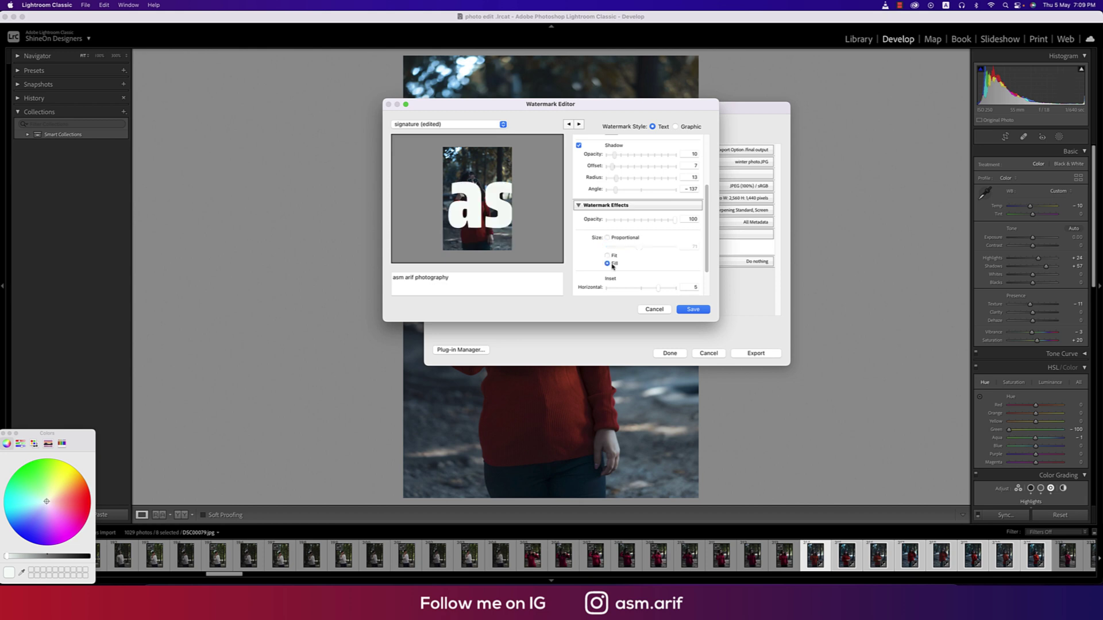
click(607, 256)
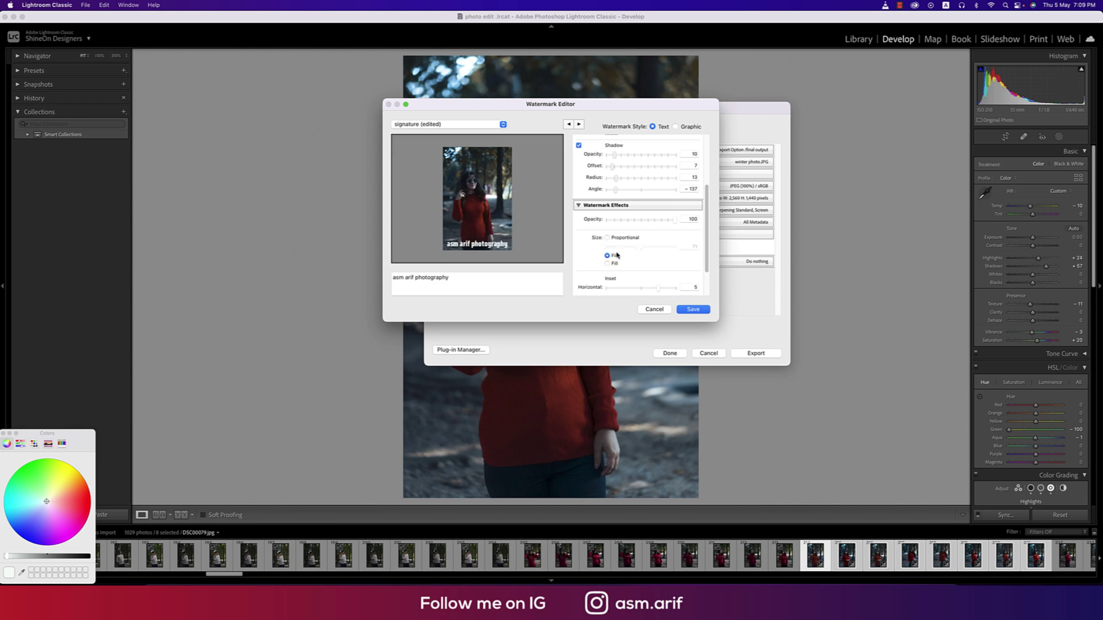
click(607, 238)
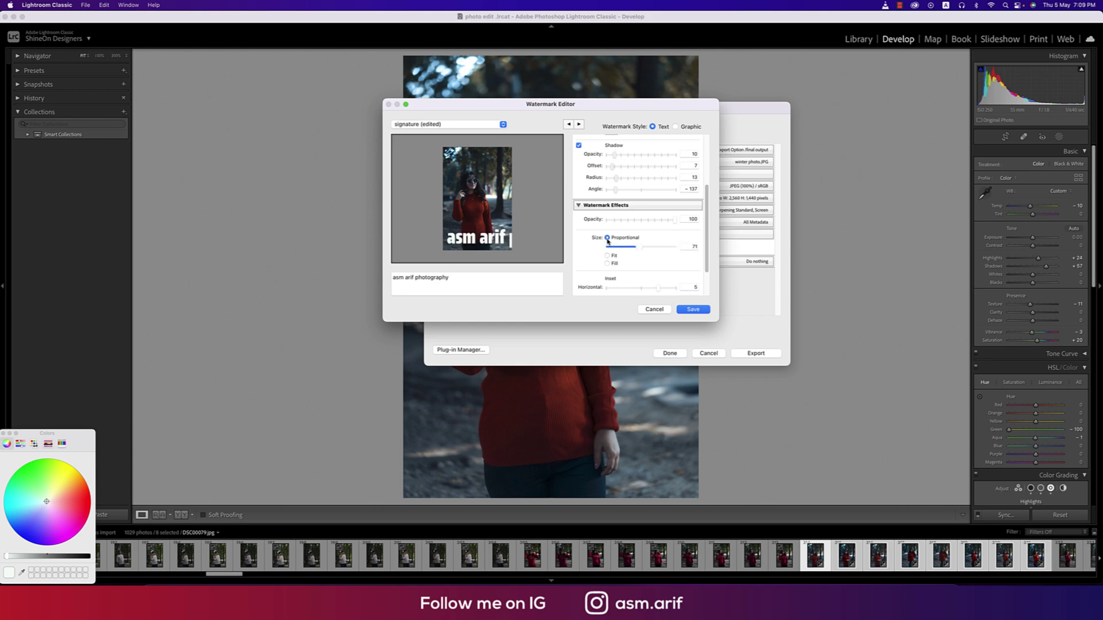
click(609, 257)
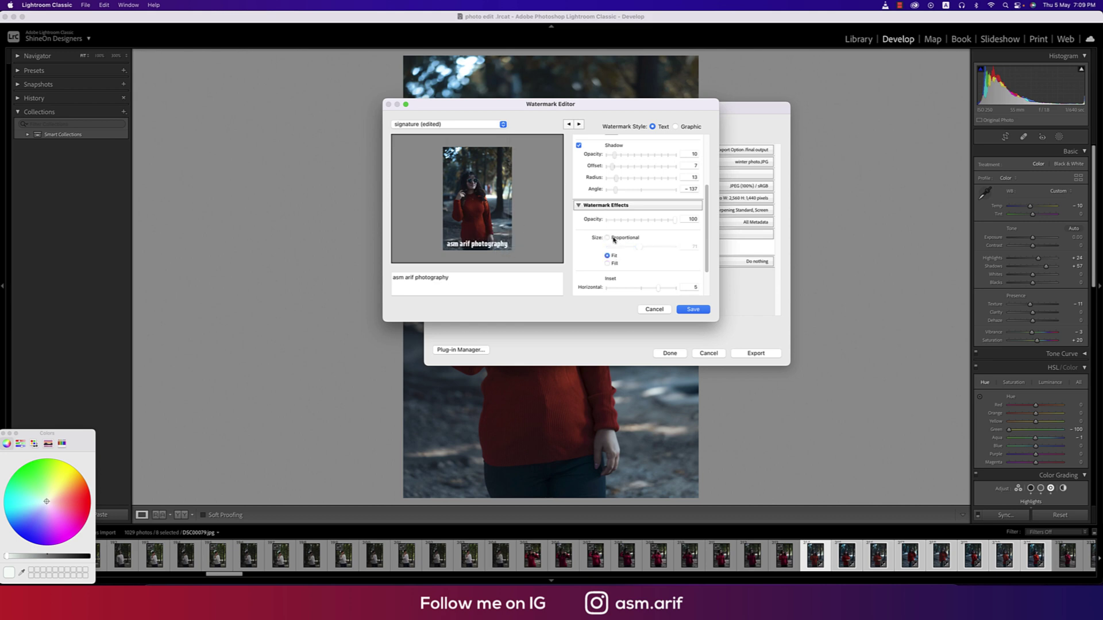
- Set the watermark font to Noto Nastaliq Urdu and retype the text as ASM ARIF PHOTOGRAPHY
scroll(632, 241, up, 5)
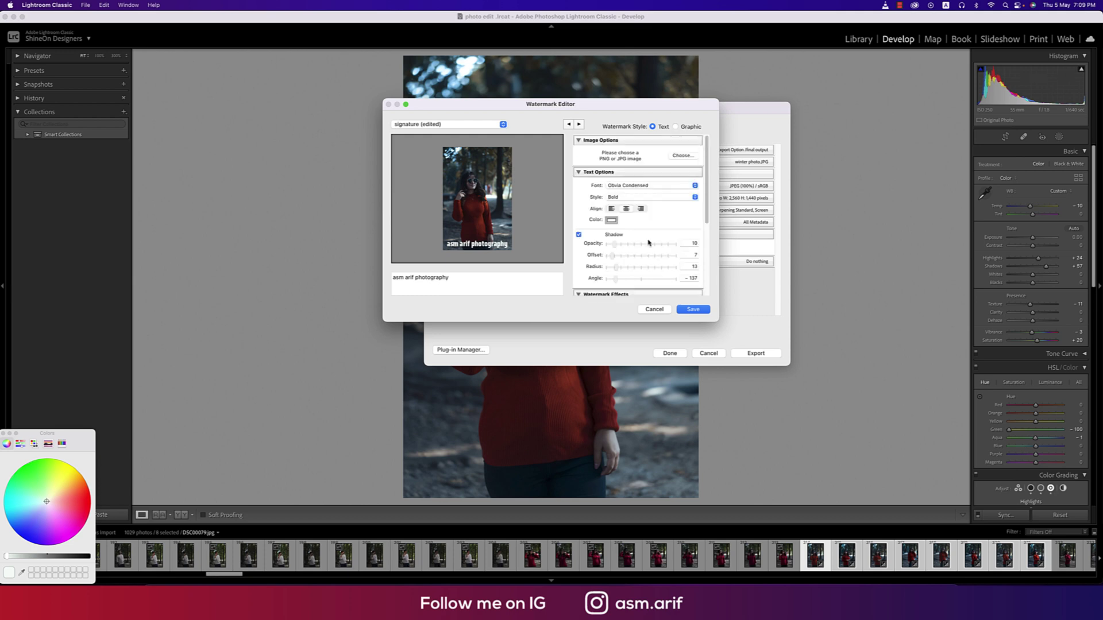
click(614, 186)
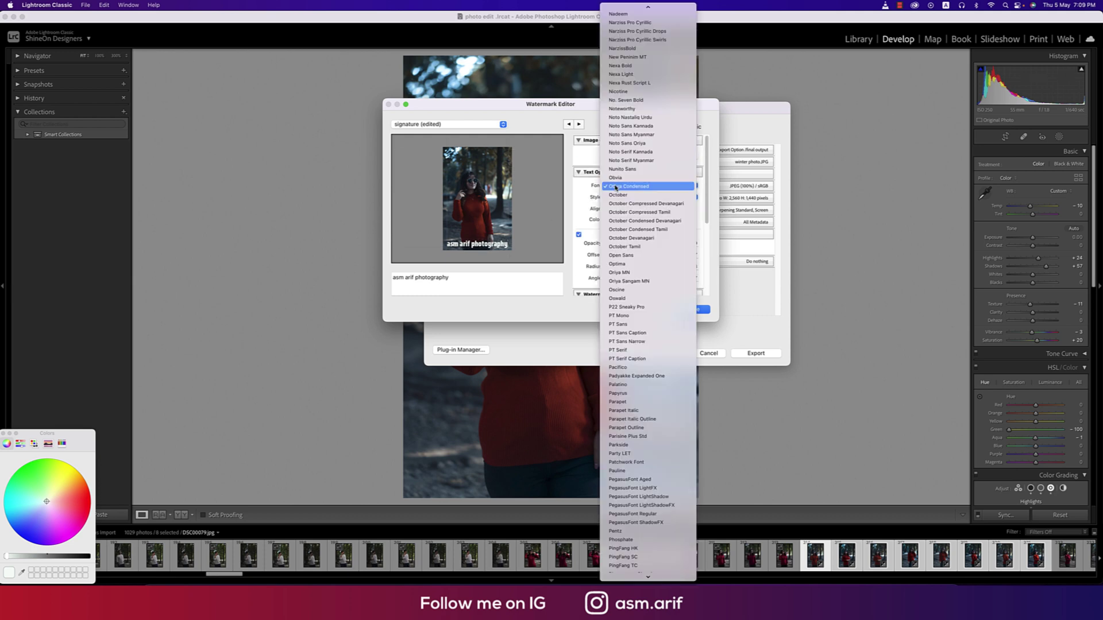
click(626, 118)
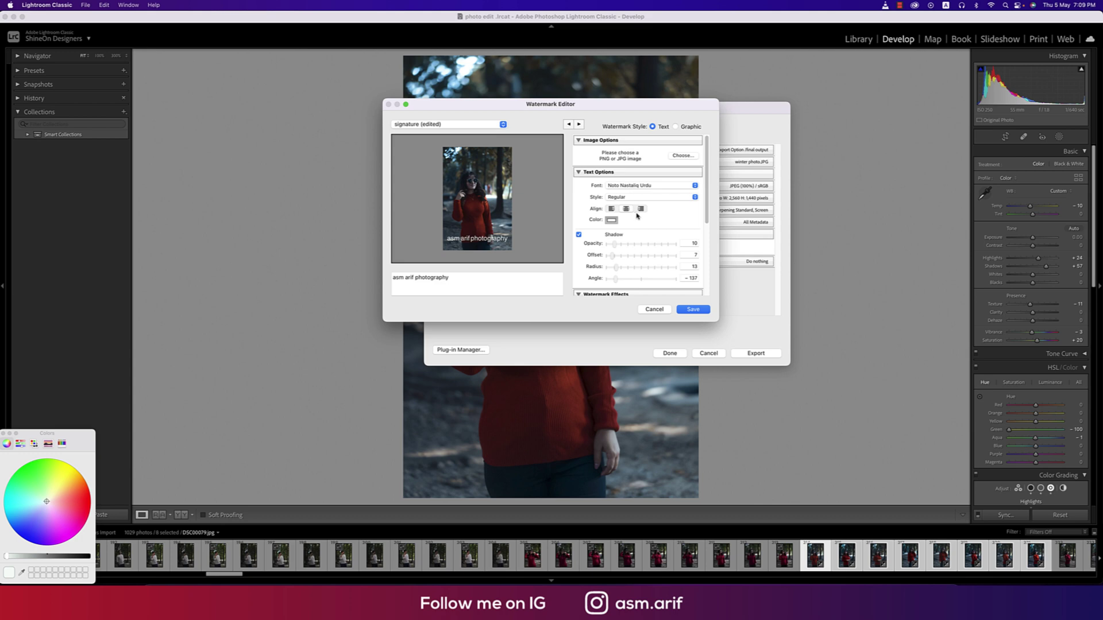
mouse_move(486, 252)
triple_click(440, 280)
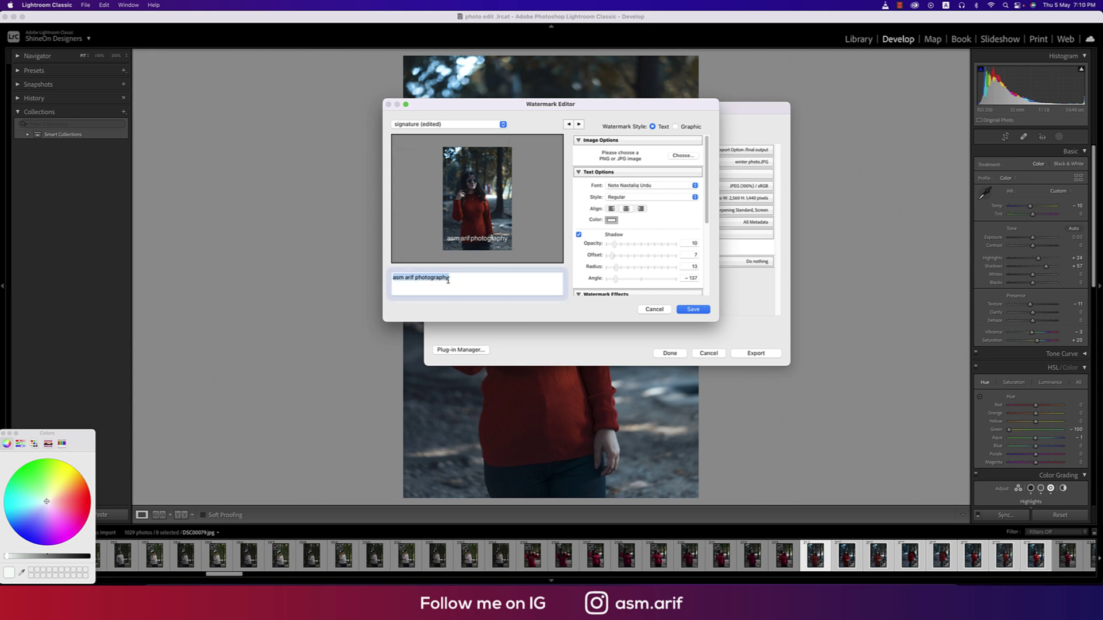
text(ASM ARIF PHOTOGRAPHY)
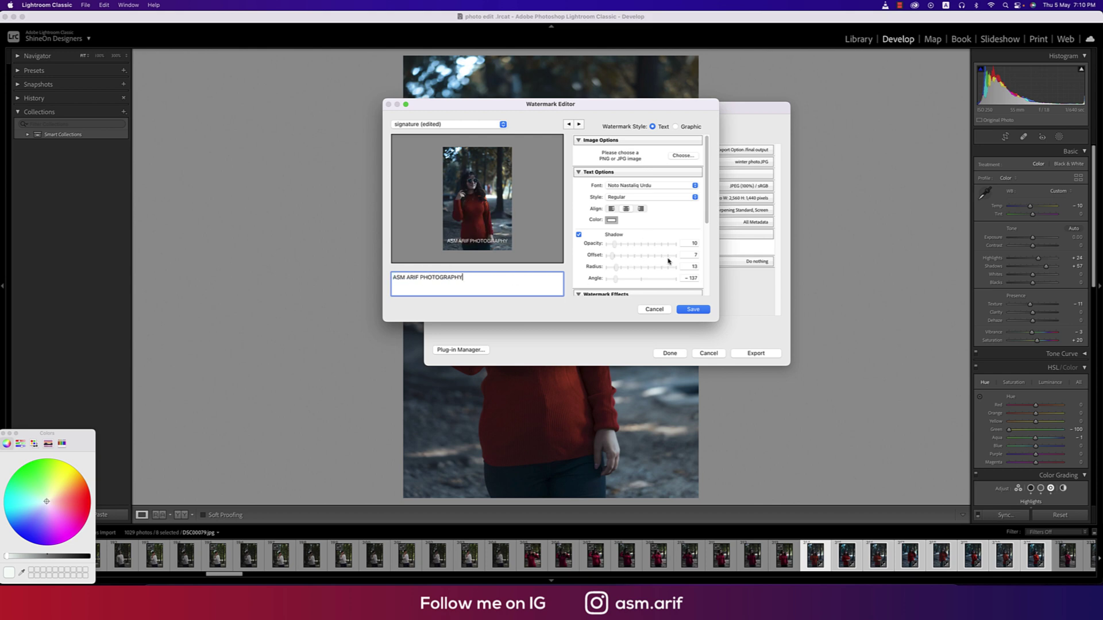
- Make the watermark proportional at size 15, anchor it bottom-left, and save it as a preset
scroll(631, 224, down, 4)
mouse_move(618, 207)
mouse_down()
mouse_move(636, 209)
mouse_move(612, 211)
mouse_up()
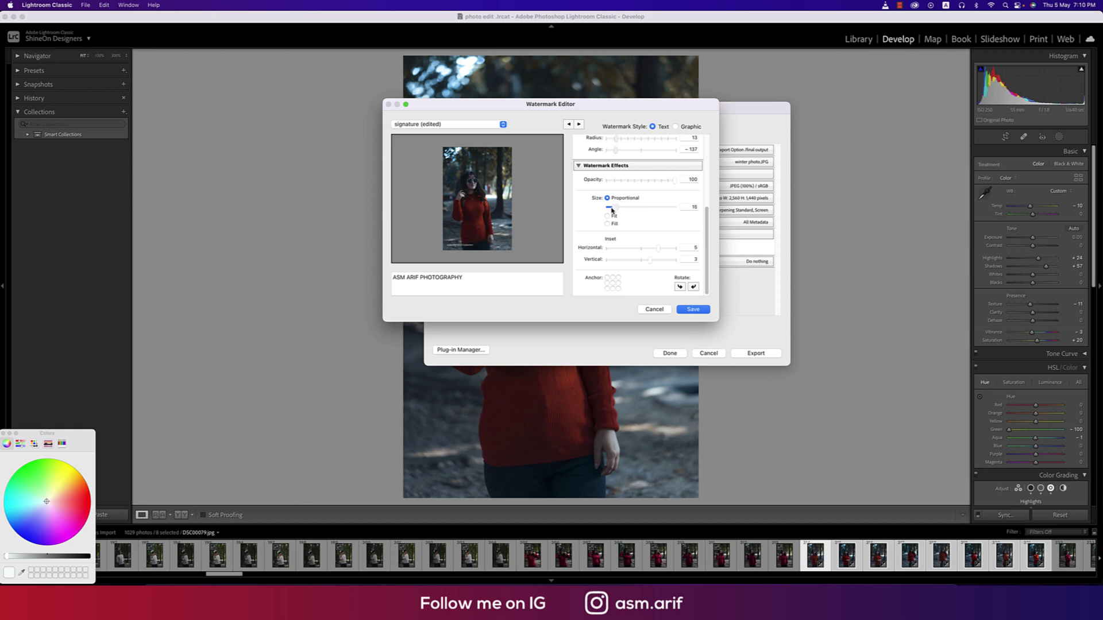
click(612, 288)
click(607, 289)
click(689, 310)
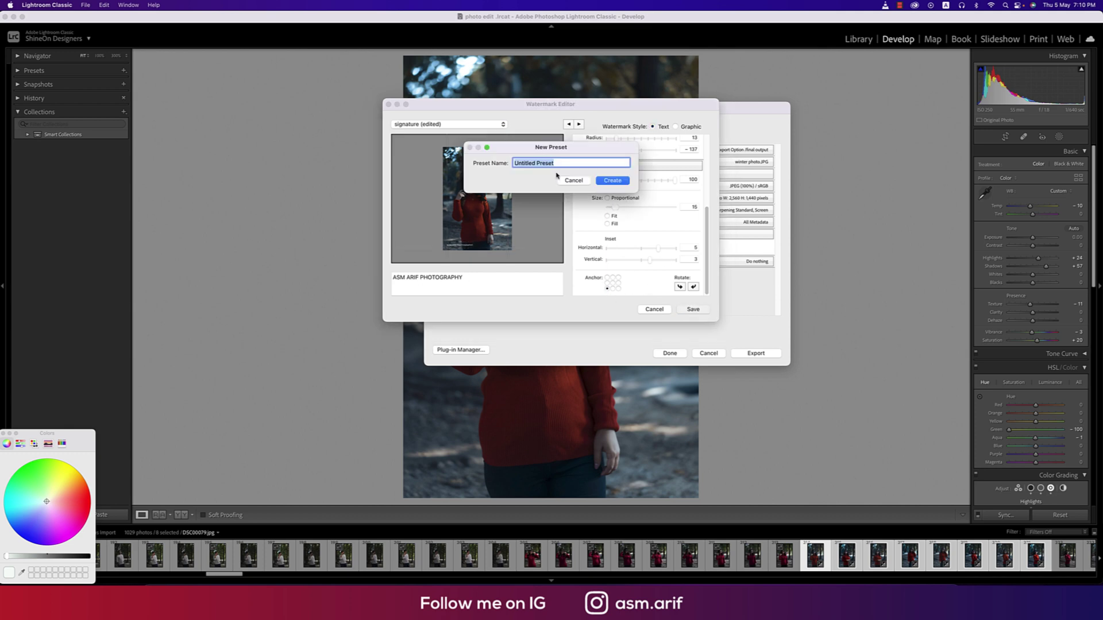
- Save the watermark preset as 'tutorial' and export the 8 selected photos with it
text(tutorial)
click(612, 180)
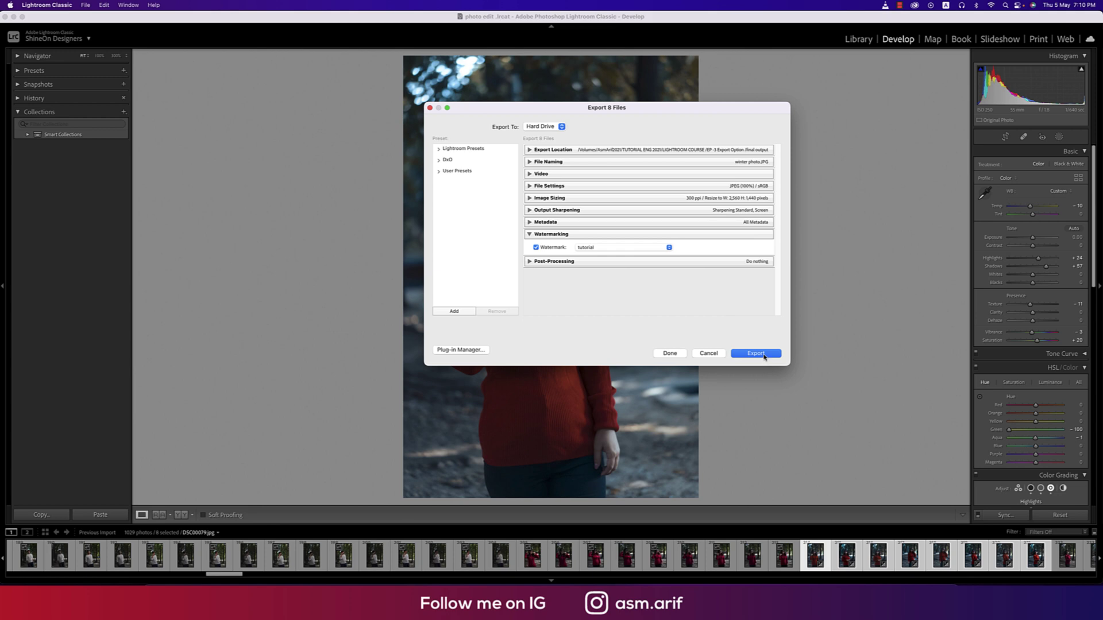
key(fn+Escape)
click(756, 354)
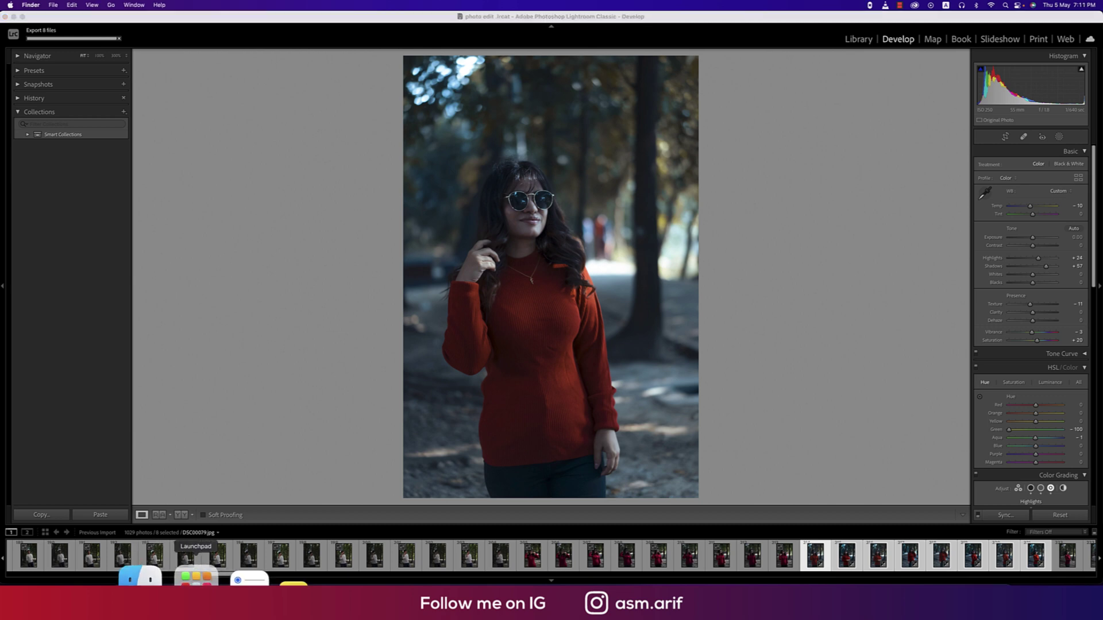
- In Finder, browse AsmArif2021 down to EP -3 Export Option > final output and open winter photo-2.JPG
click(151, 579)
click(569, 149)
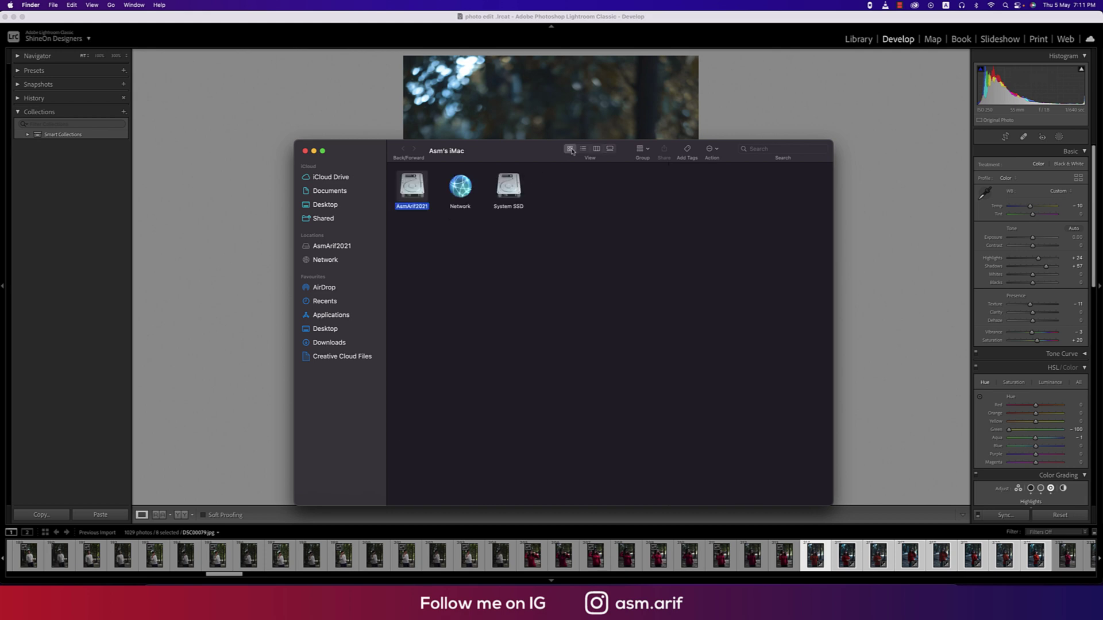
double_click(415, 195)
click(753, 343)
double_click(753, 343)
double_click(414, 189)
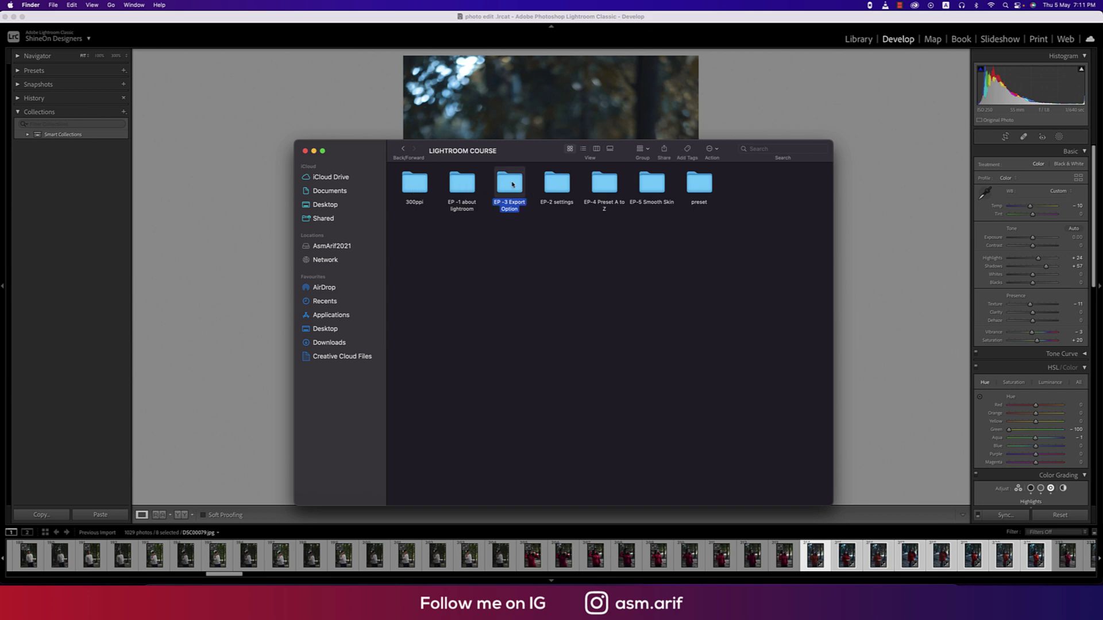
double_click(510, 183)
double_click(462, 184)
double_click(414, 183)
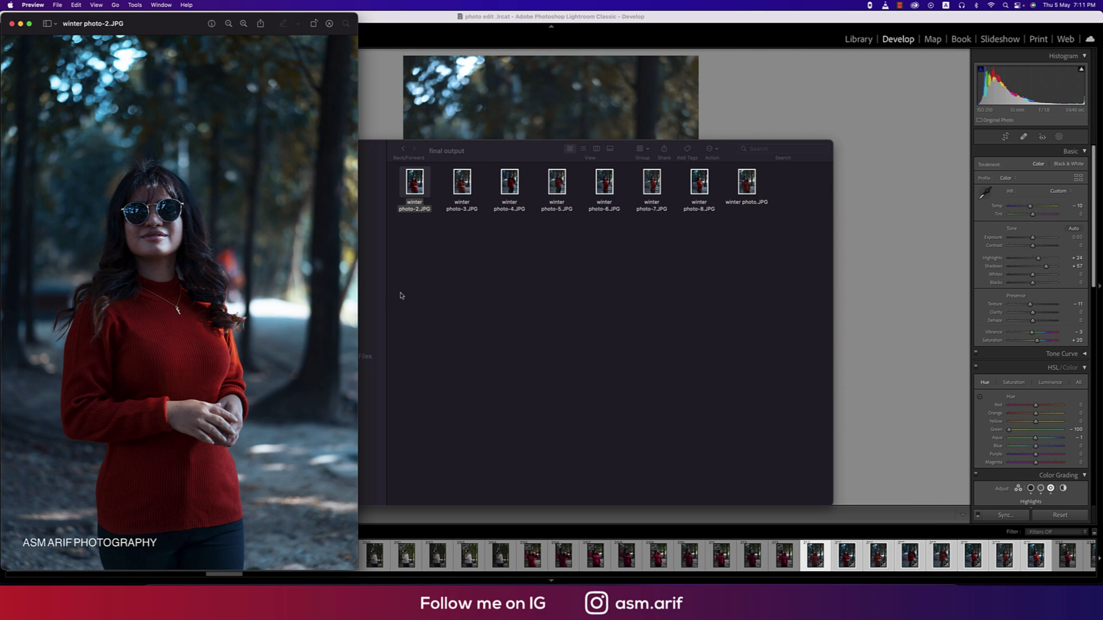
- Check winter photo-3.JPG's watermark, then close both previews and the final output Finder window
double_click(462, 183)
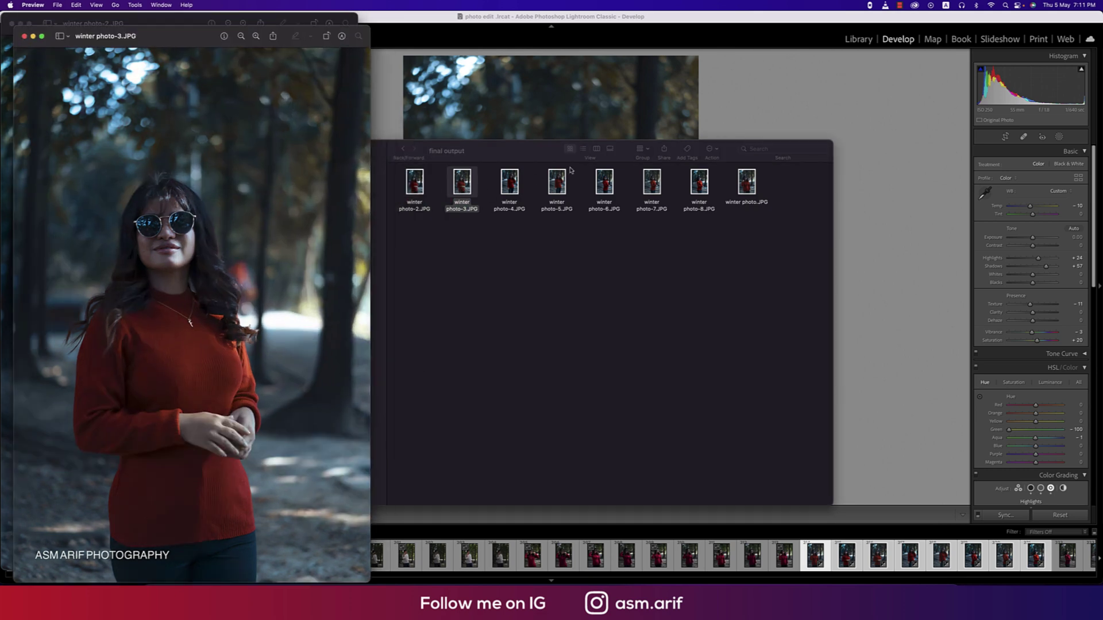
key(Escape)
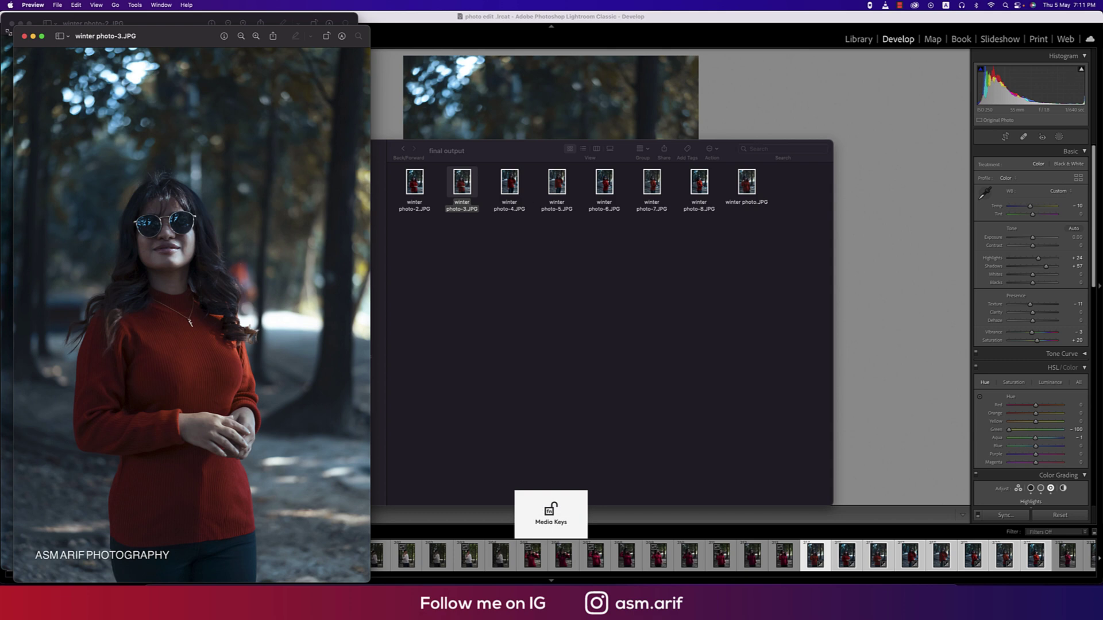
click(24, 36)
click(13, 23)
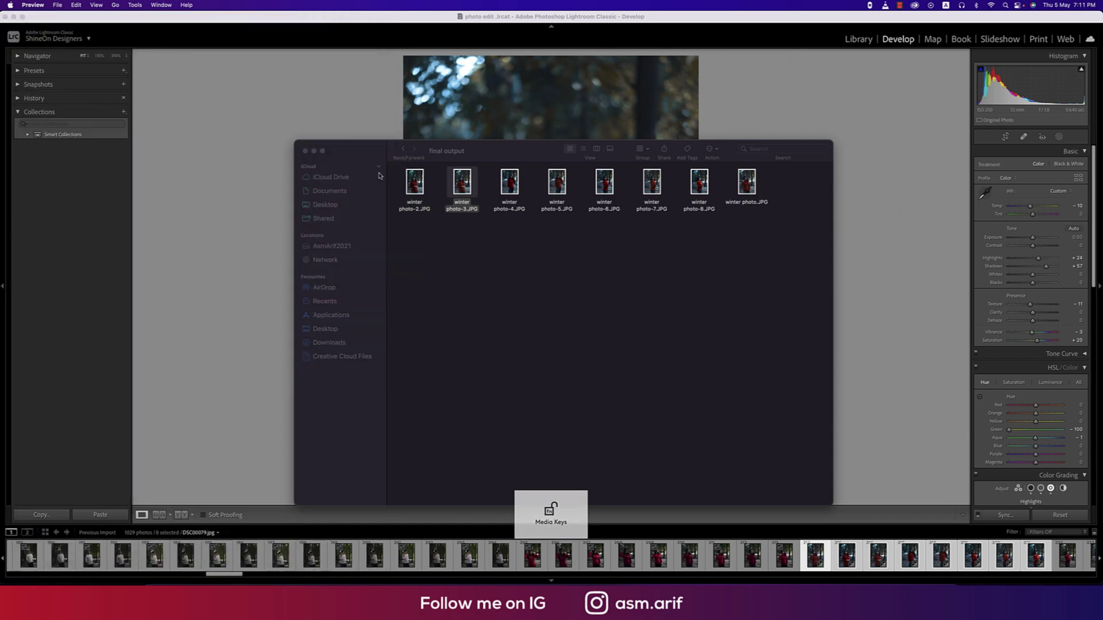
click(305, 150)
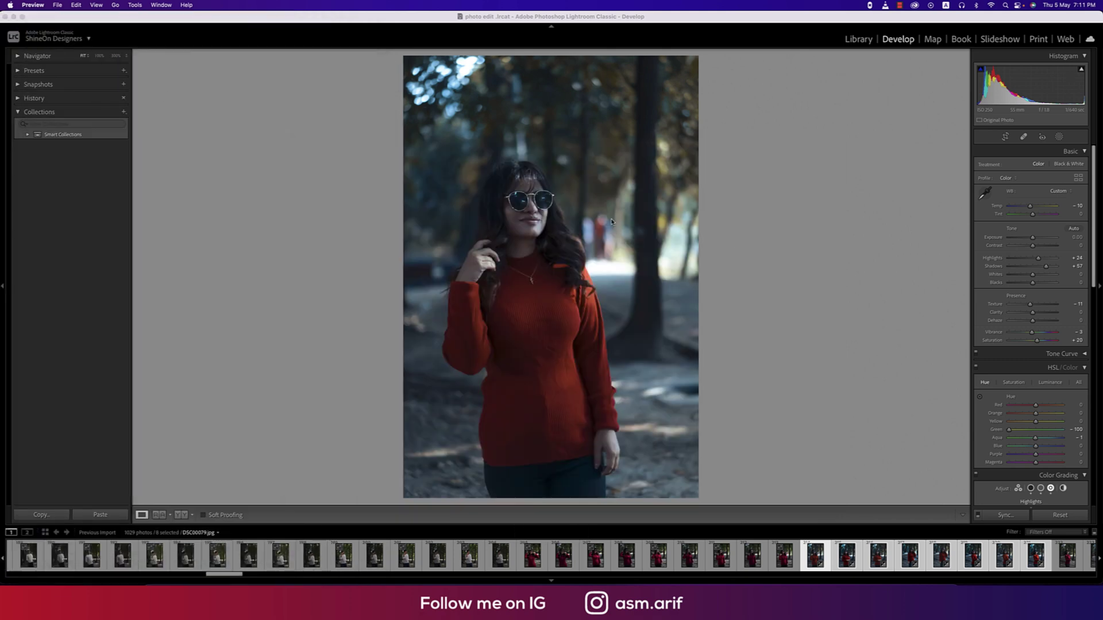
- Bring Lightroom Classic back to the front with its File menu open
click(61, 6)
click(245, 167)
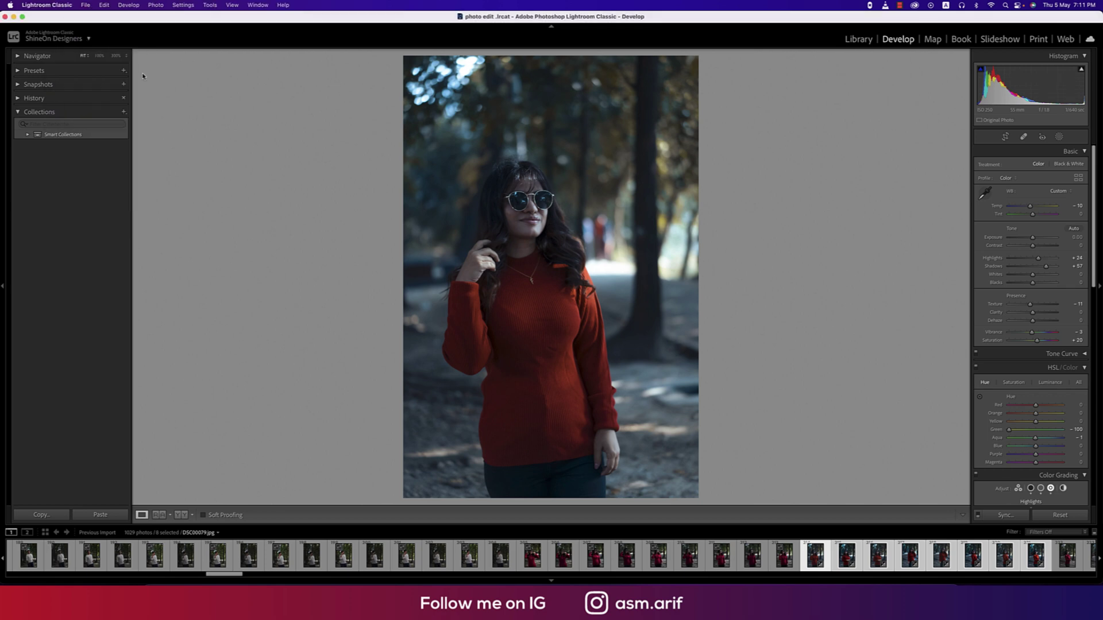
click(85, 5)
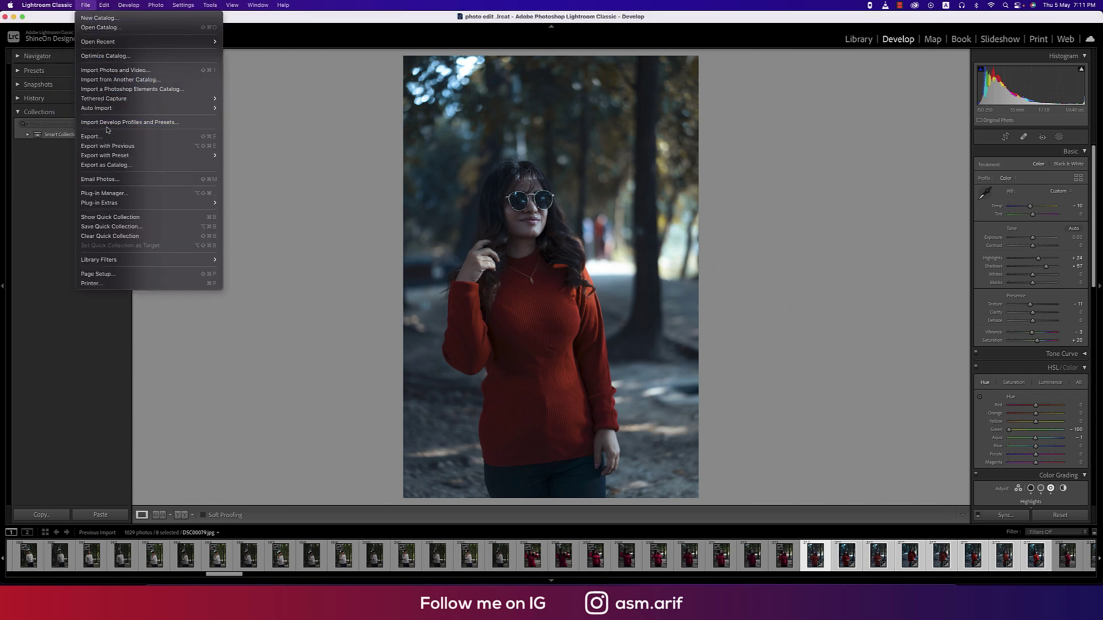
- Open the Watermark Editor from File > Export for the 8 selected photos
click(108, 137)
click(603, 247)
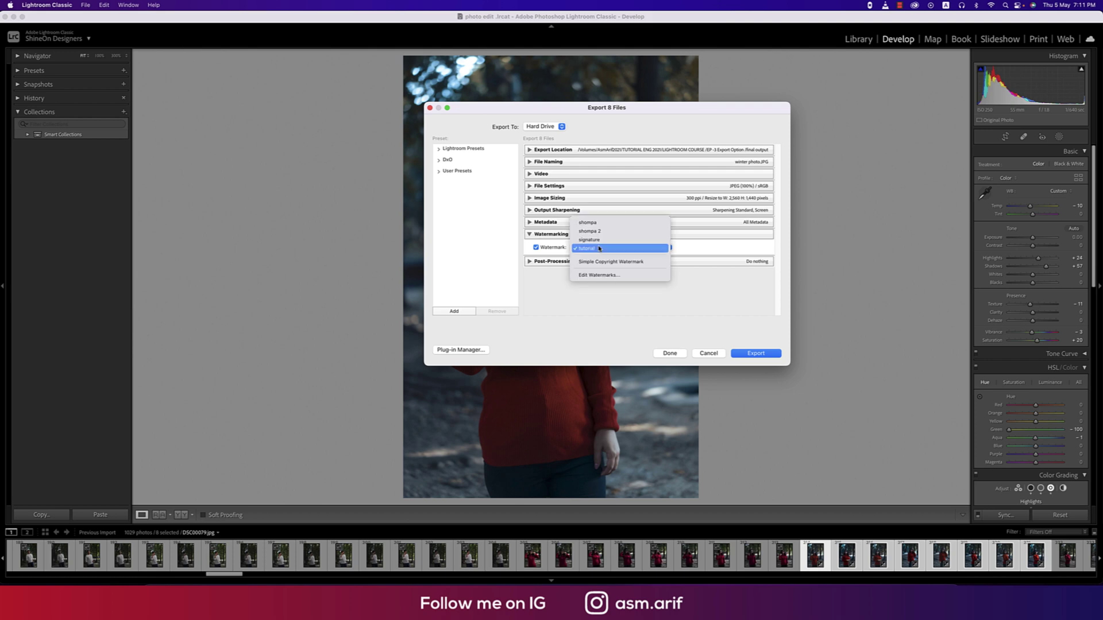
click(599, 276)
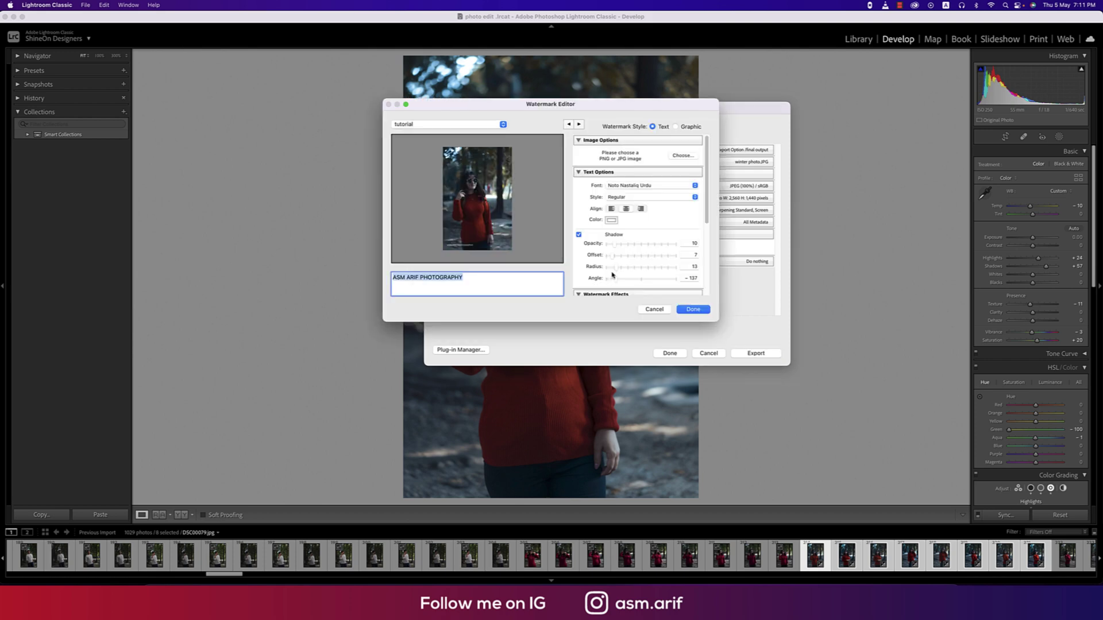
- Try a graphic watermark twice, cancel the file choice, and dismiss Illustrator's startup alert
click(674, 127)
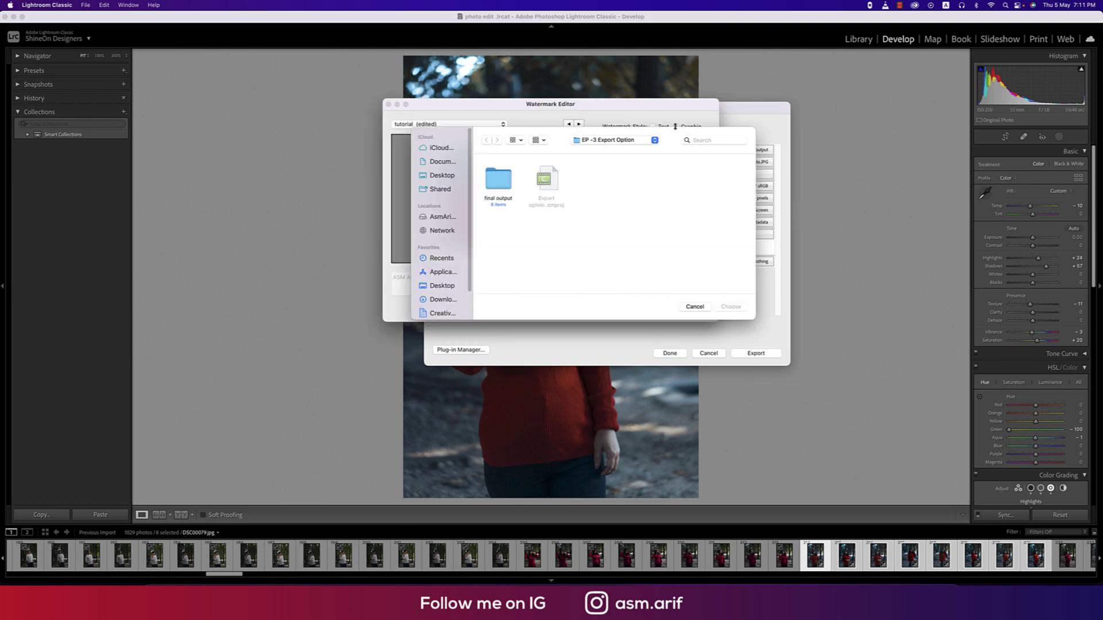
key(Escape)
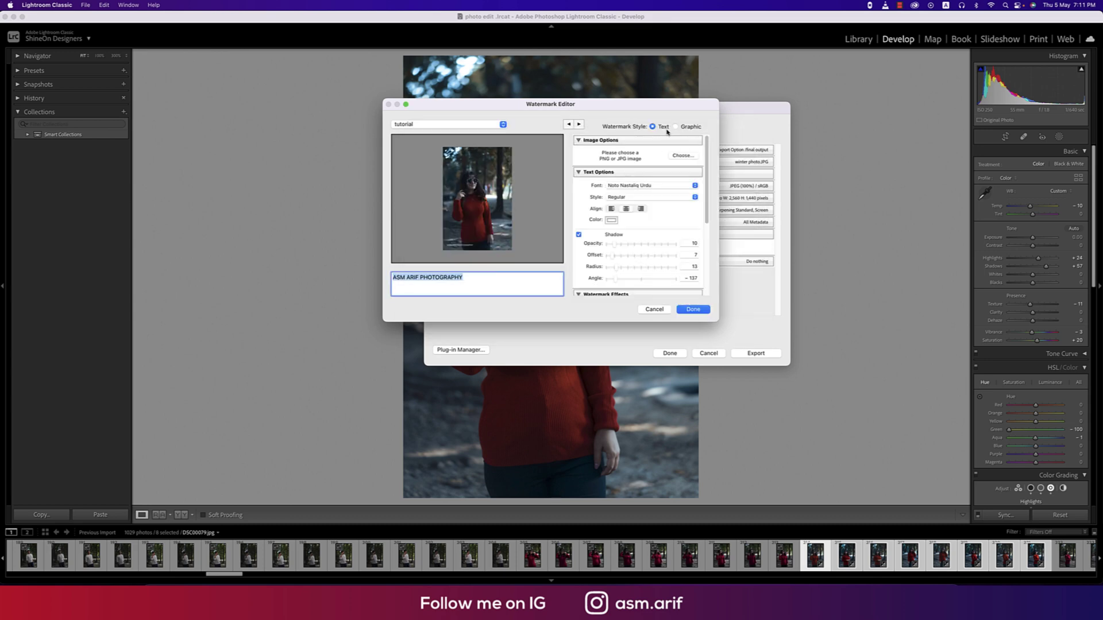
click(675, 126)
key(Escape)
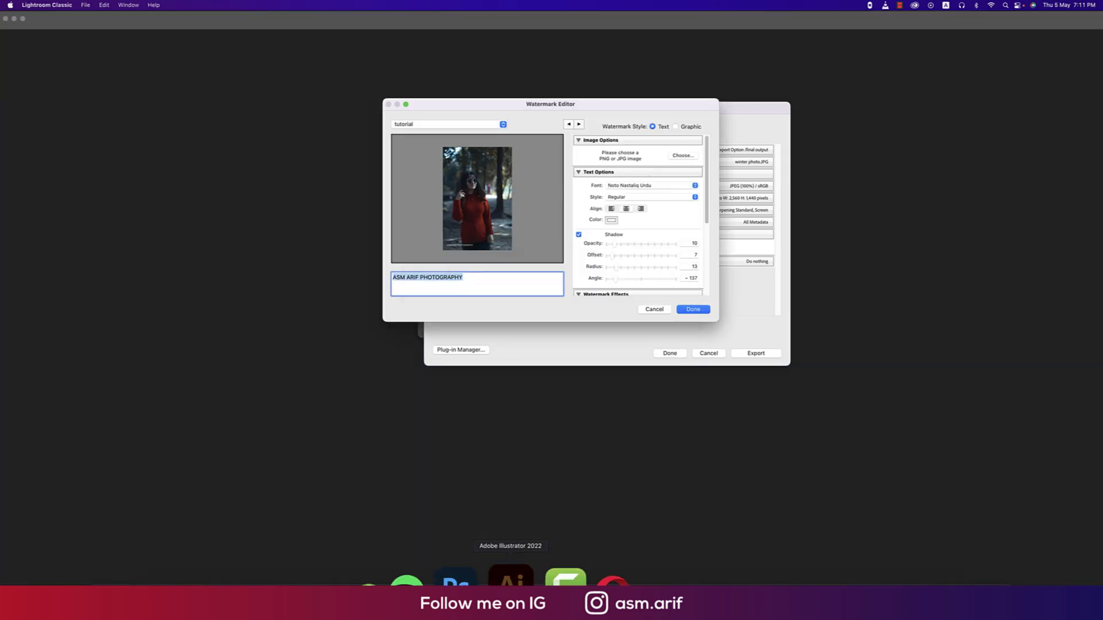
click(655, 324)
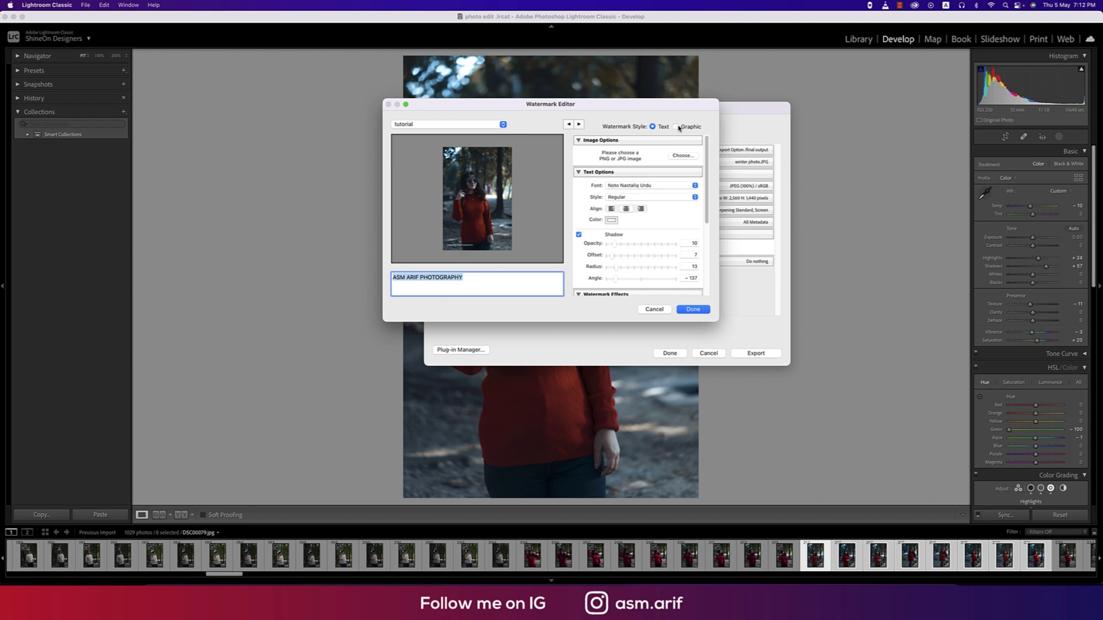
- Set the watermark font to October and replace the text with Asm Arif
click(625, 191)
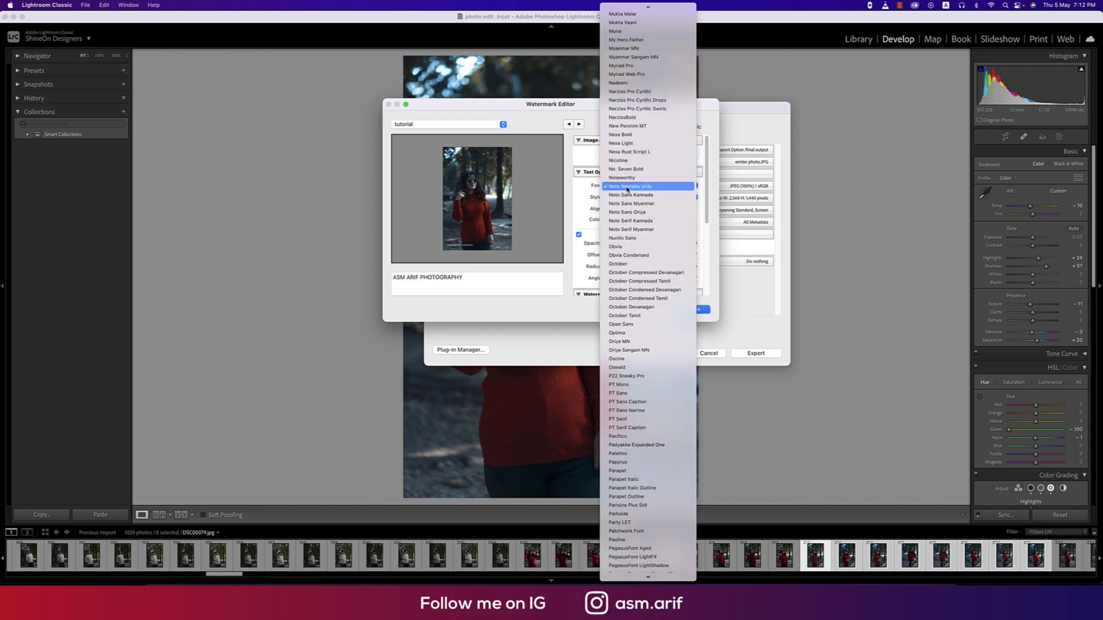
click(627, 264)
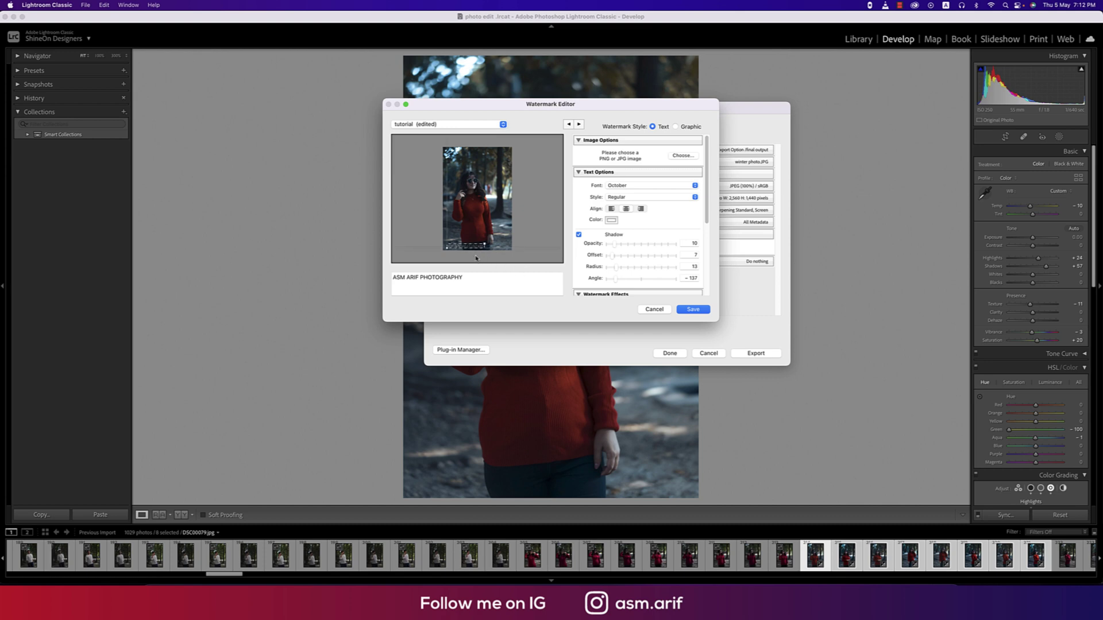
triple_click(476, 278)
text(Asm Arif)
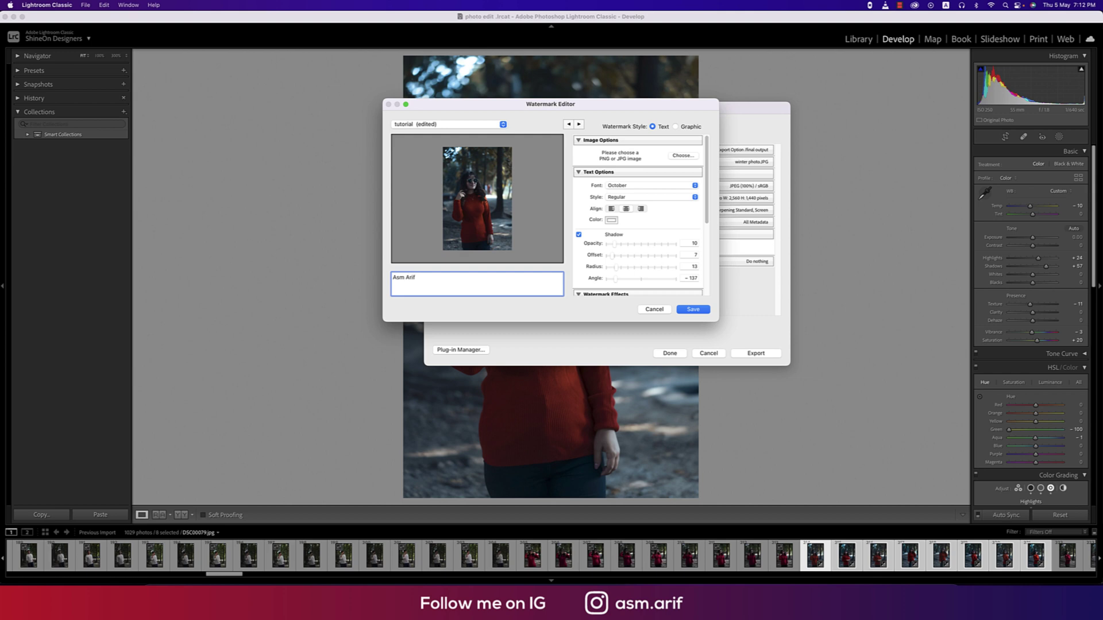
key(super+a)
- Enlarge the watermark to size 22 and anchor it at the bottom-right corner
scroll(672, 220, down, 3)
drag(607, 243, 619, 245)
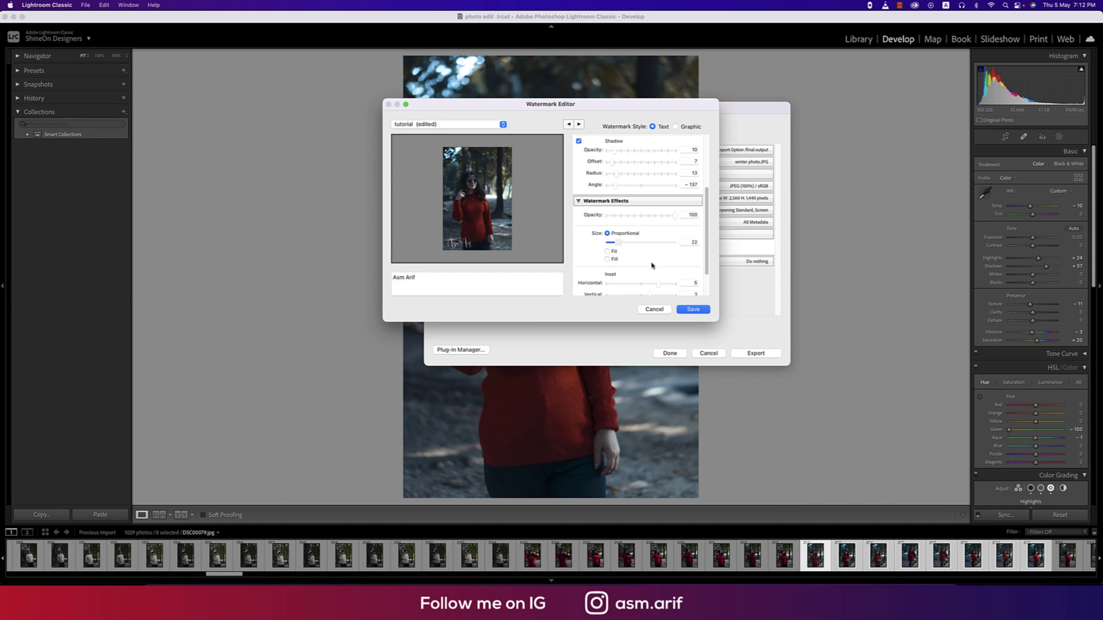
scroll(637, 271, down, 2)
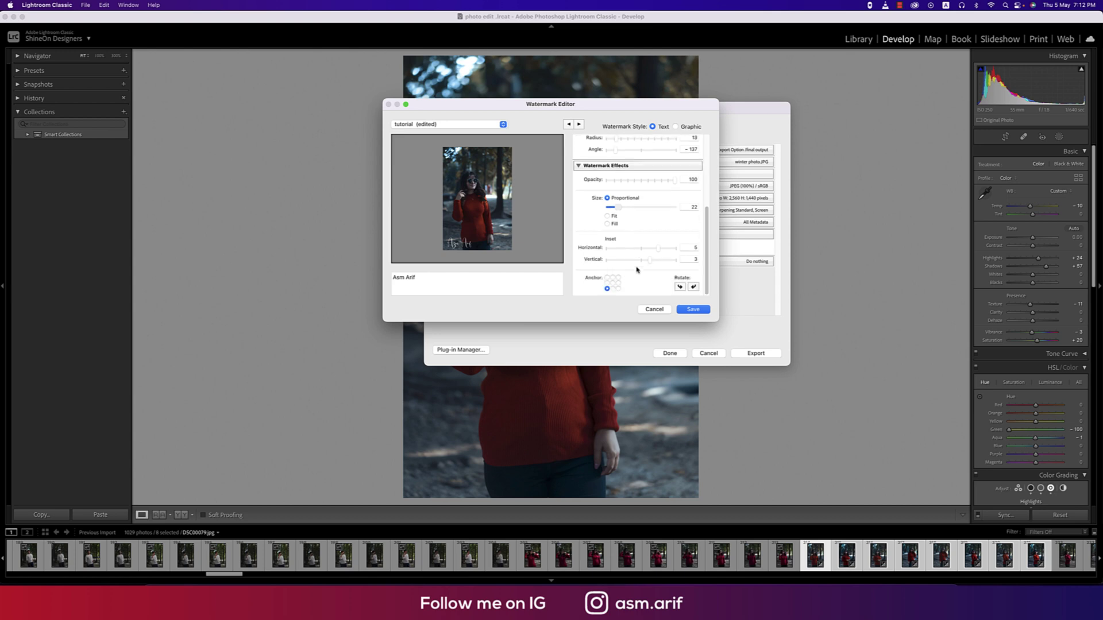
click(612, 289)
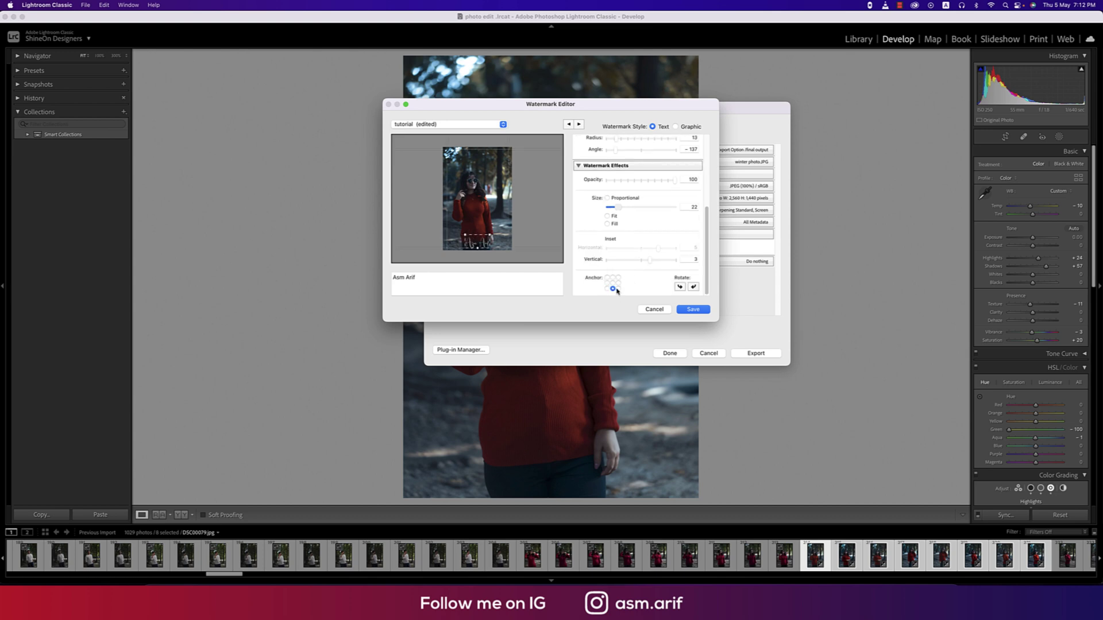
click(618, 289)
triple_click(531, 283)
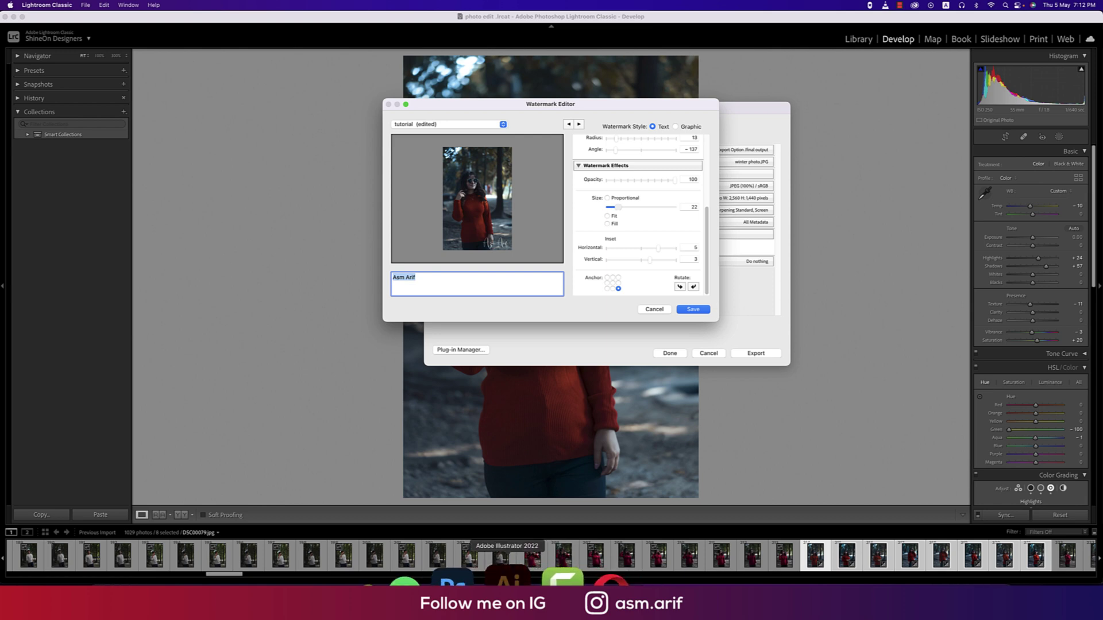
- Switch to Illustrator and create a new 2000 × 2000 px Web document
click(502, 575)
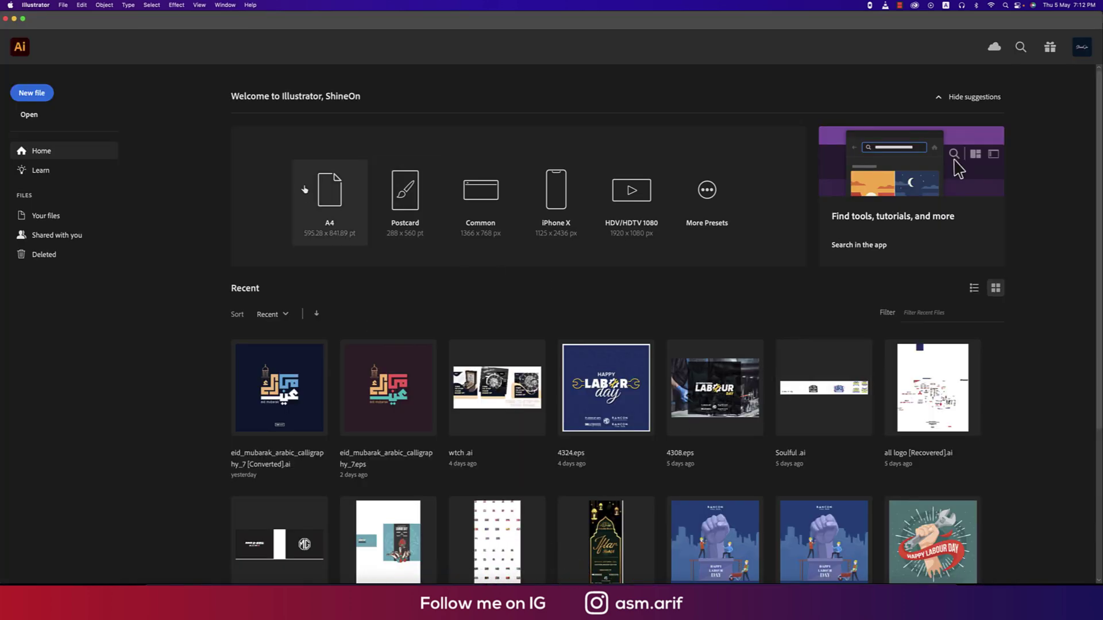
click(44, 101)
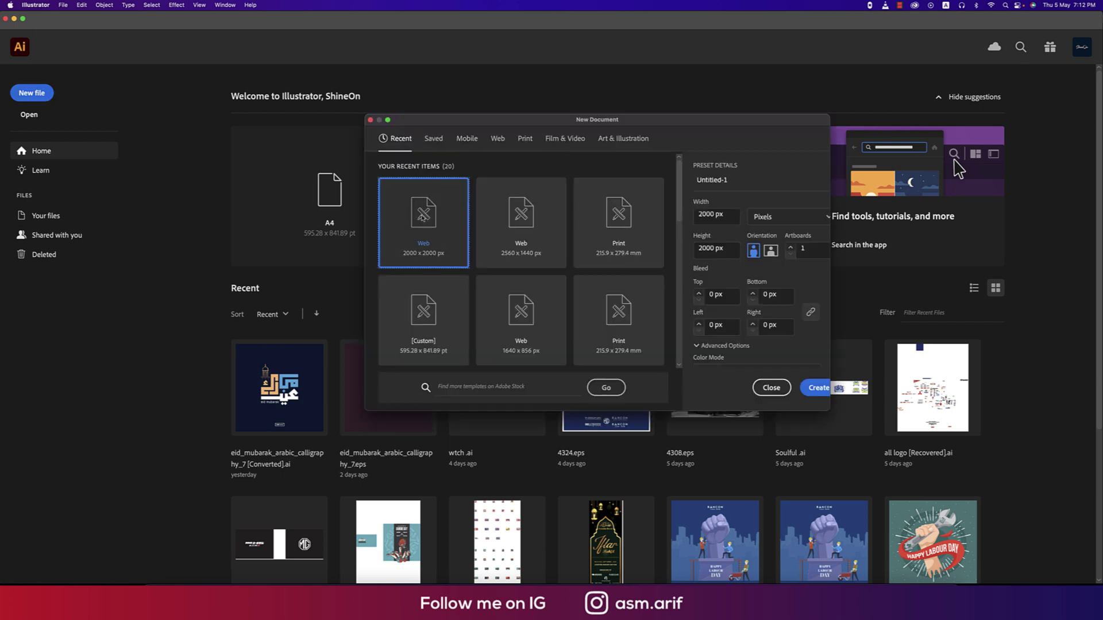
key(Escape)
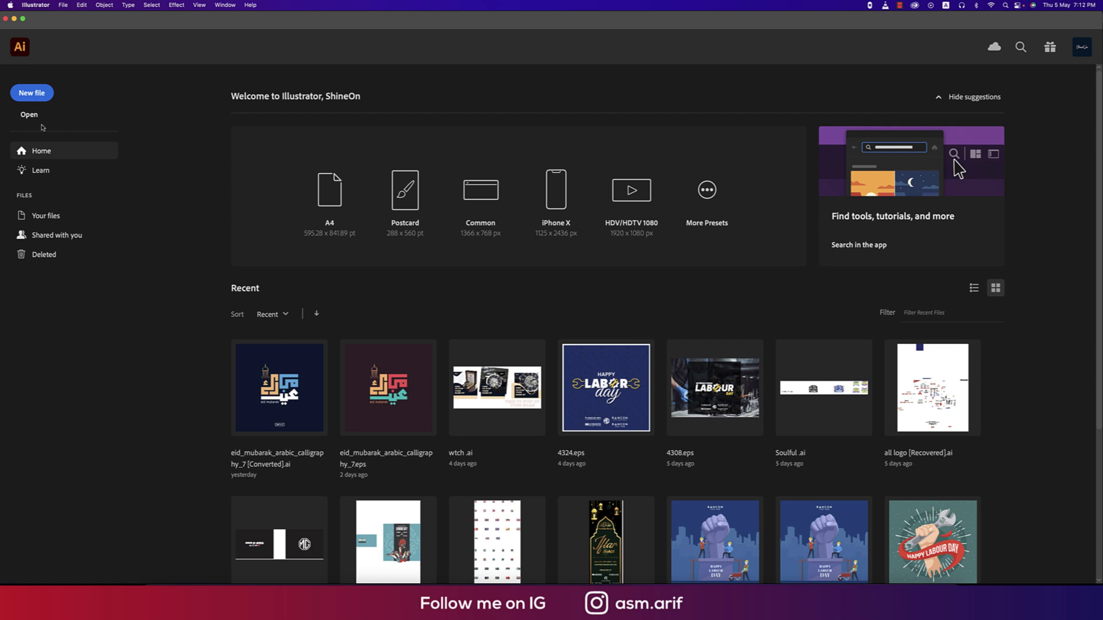
key(super+alt+n)
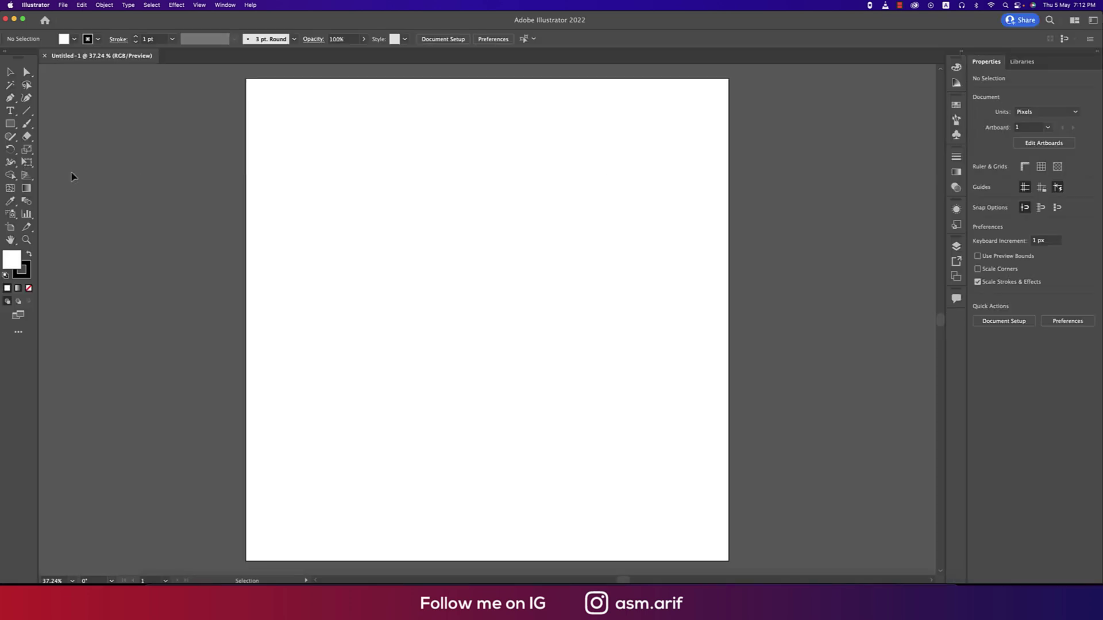
- Type 'Asm Arif' at 72 pt, then scale it up to about 166 pt and move it lower
click(14, 113)
click(365, 261)
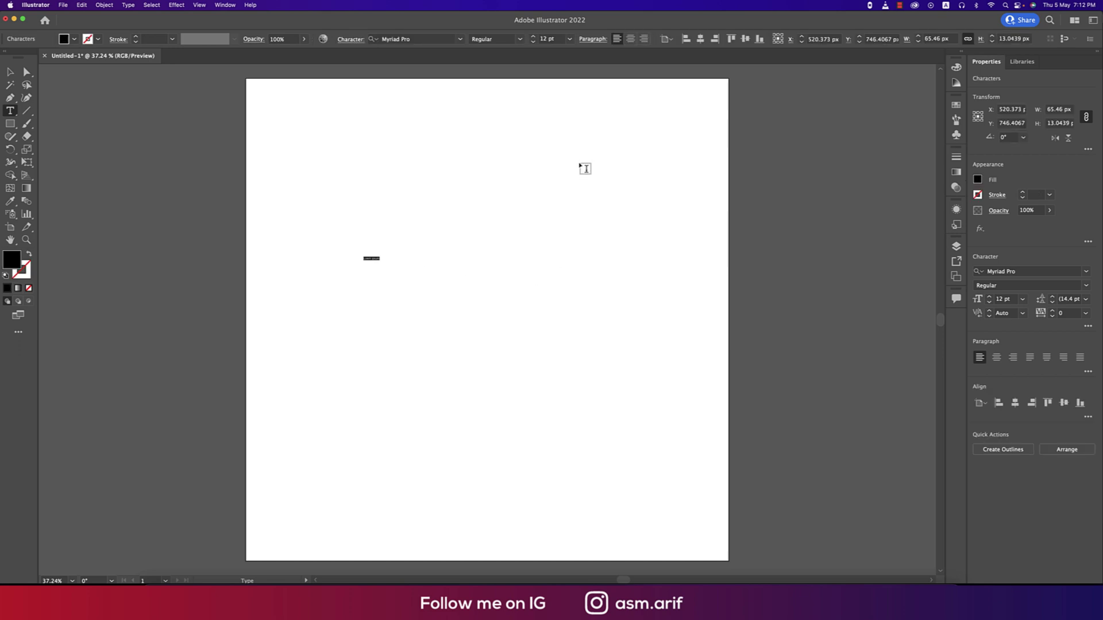
click(569, 40)
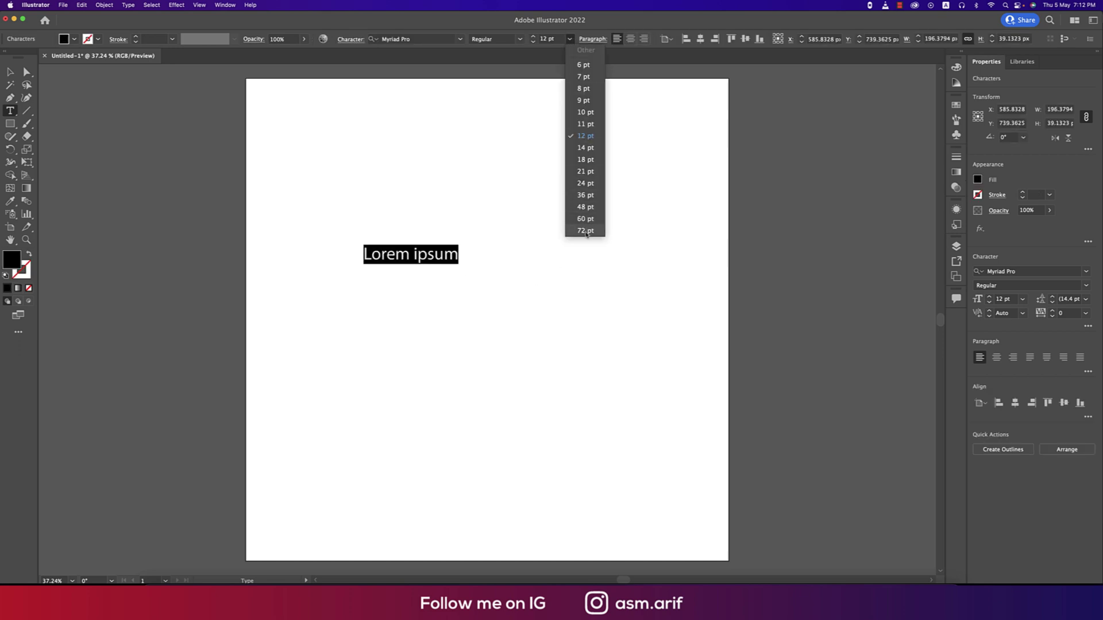
click(592, 235)
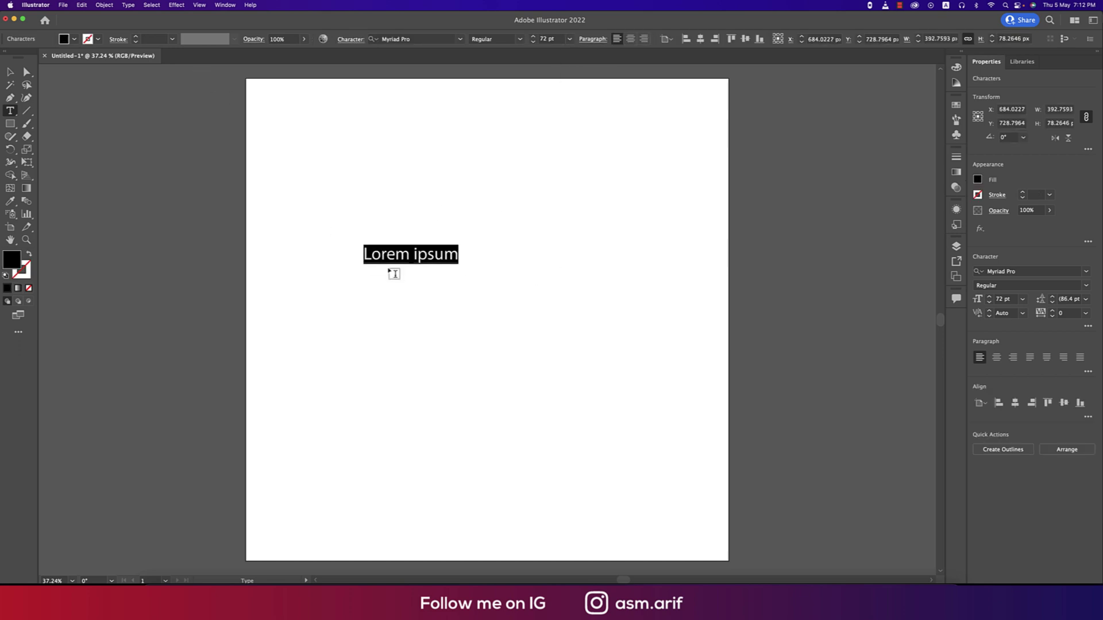
text(Asm)
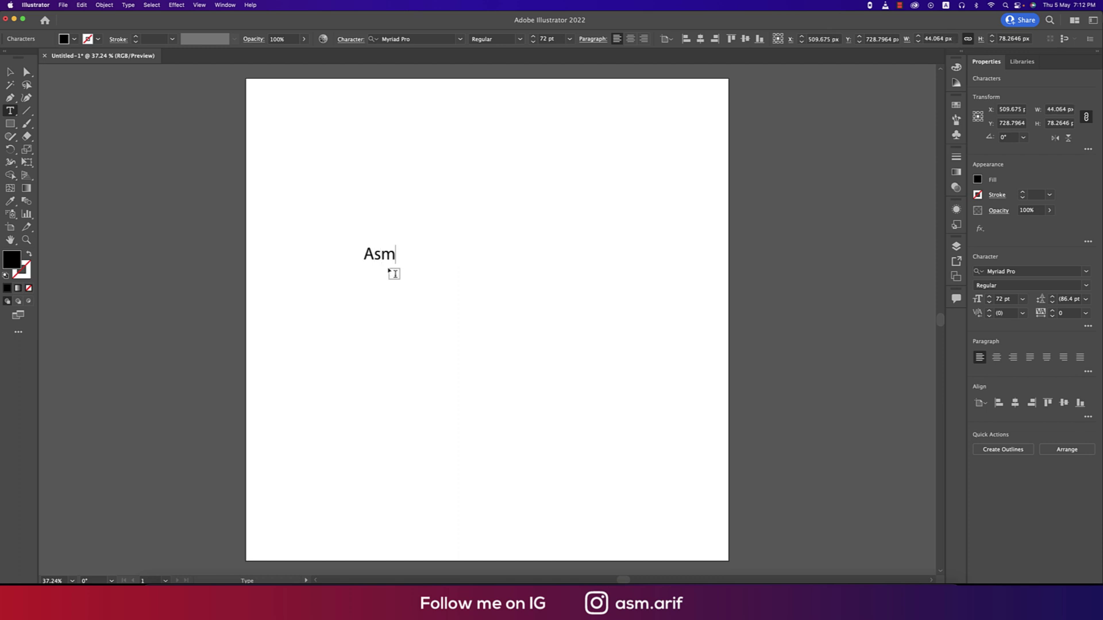
text( Arif)
key(Escape)
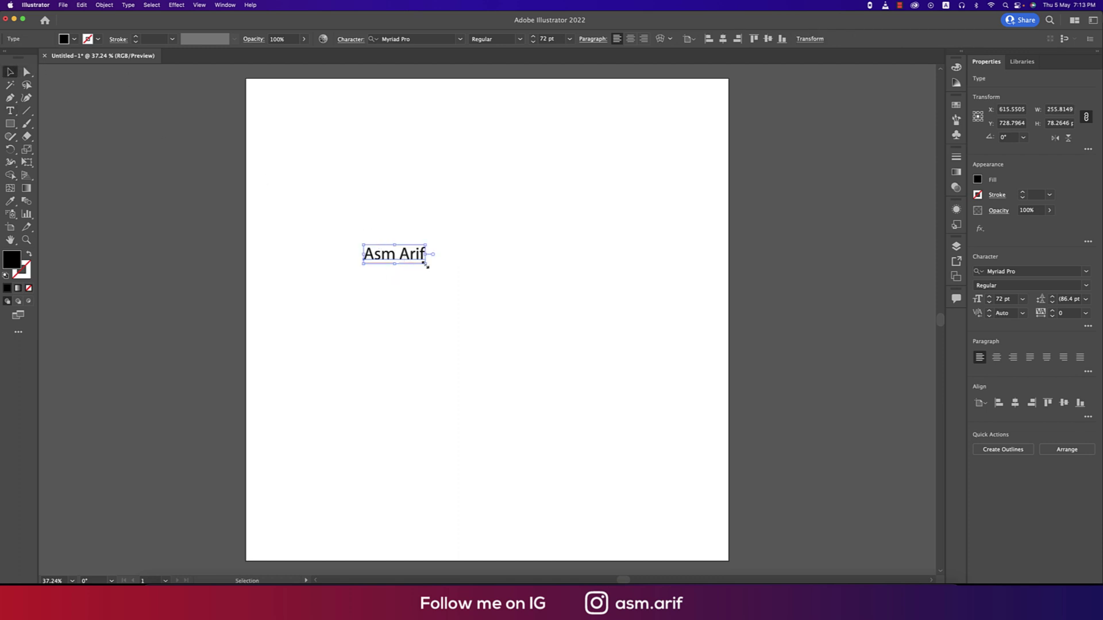
drag(426, 265, 505, 350)
drag(495, 269, 538, 375)
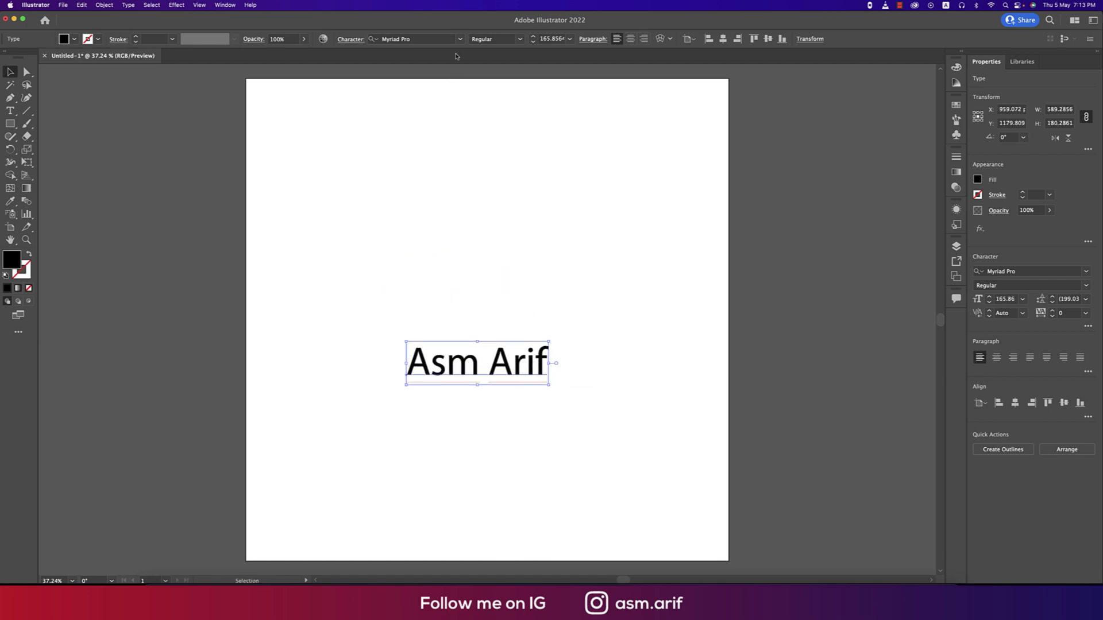
- Try AdageScriptJF and preview neighbouring fonts on the Asm Arif text
click(460, 38)
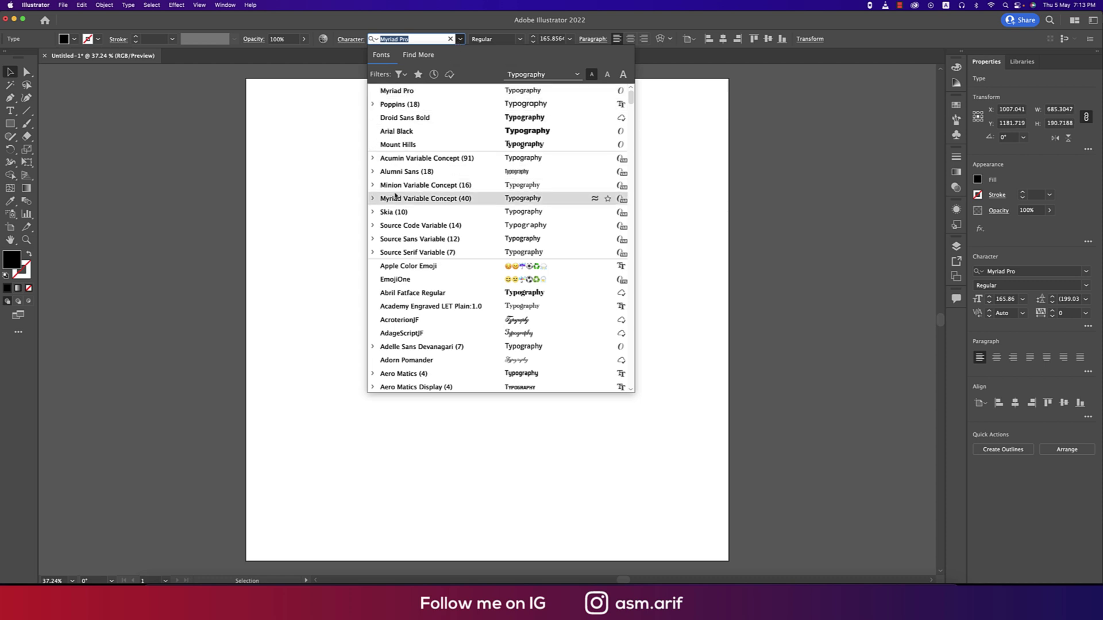
click(500, 336)
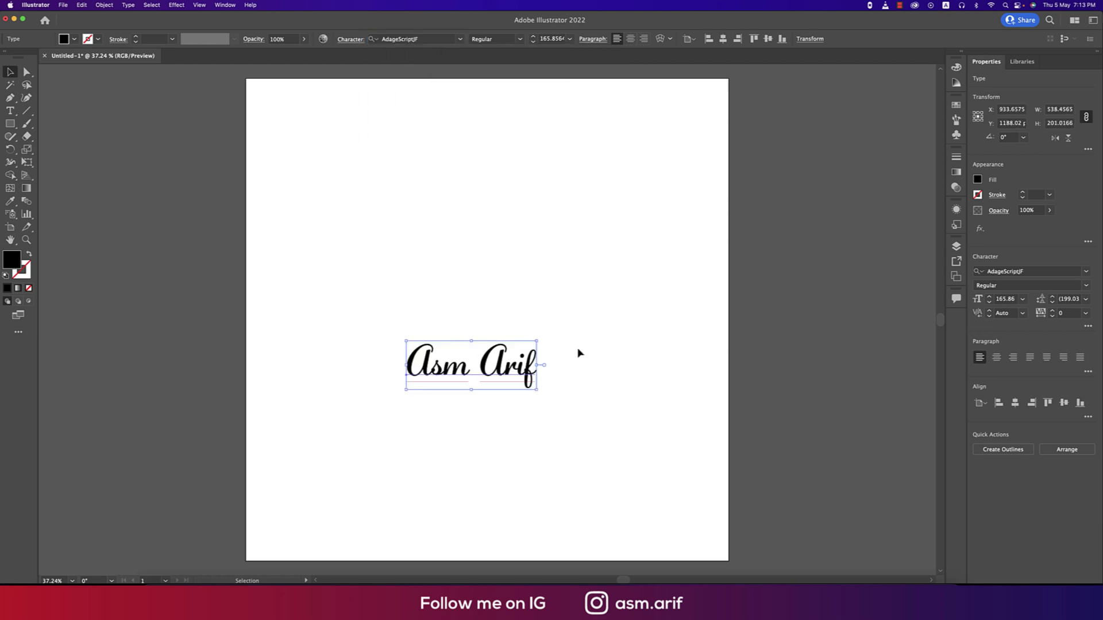
click(441, 38)
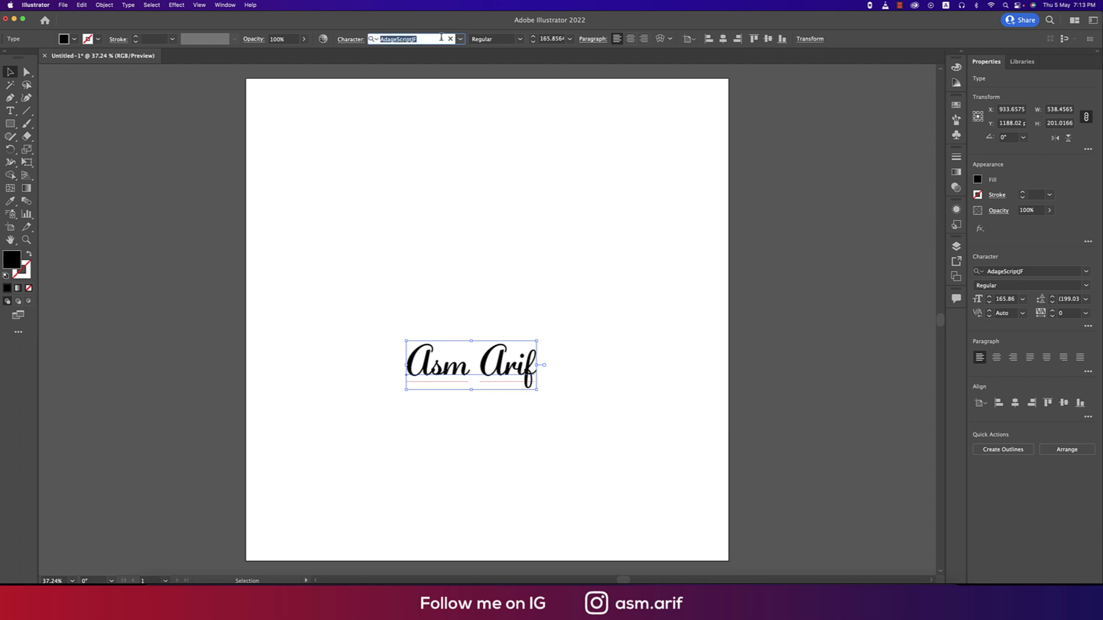
key(Up)
key(Up)
key(Down)
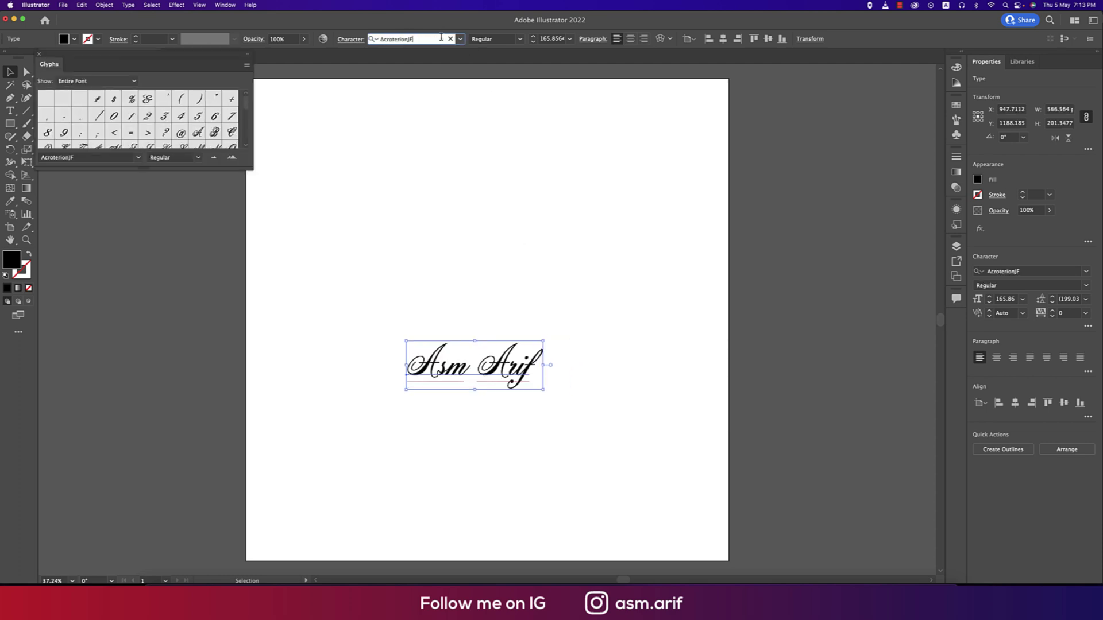
key(Down)
key(Up)
click(350, 39)
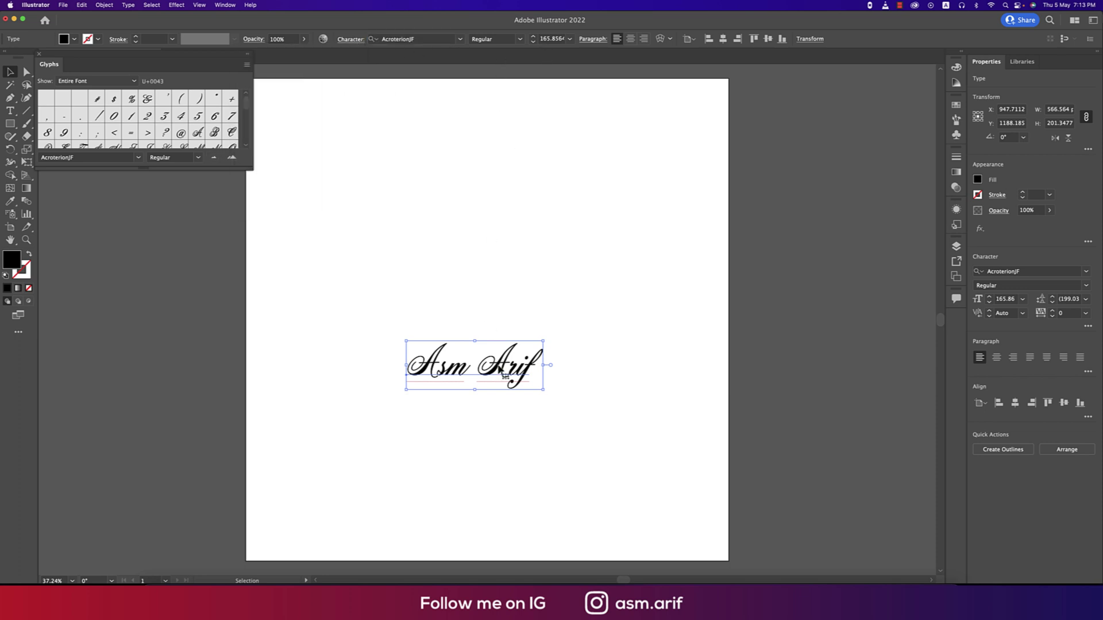
click(351, 39)
click(425, 39)
key(Return)
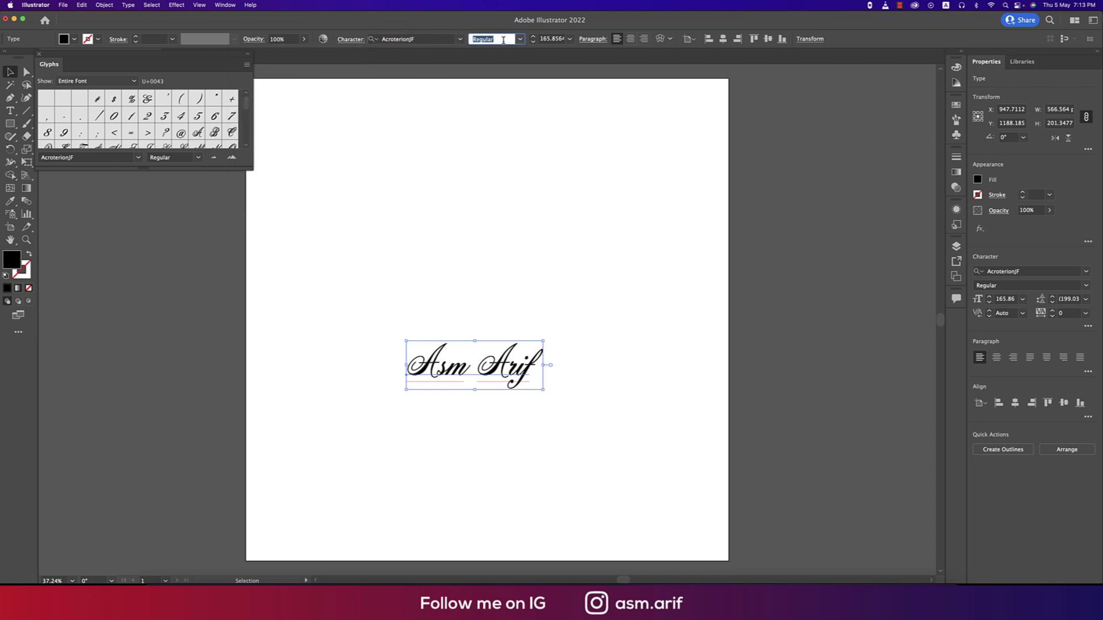
- Close the Glyphs panel, filter fonts by Script, apply Reey Regular, and nudge the text up
click(447, 210)
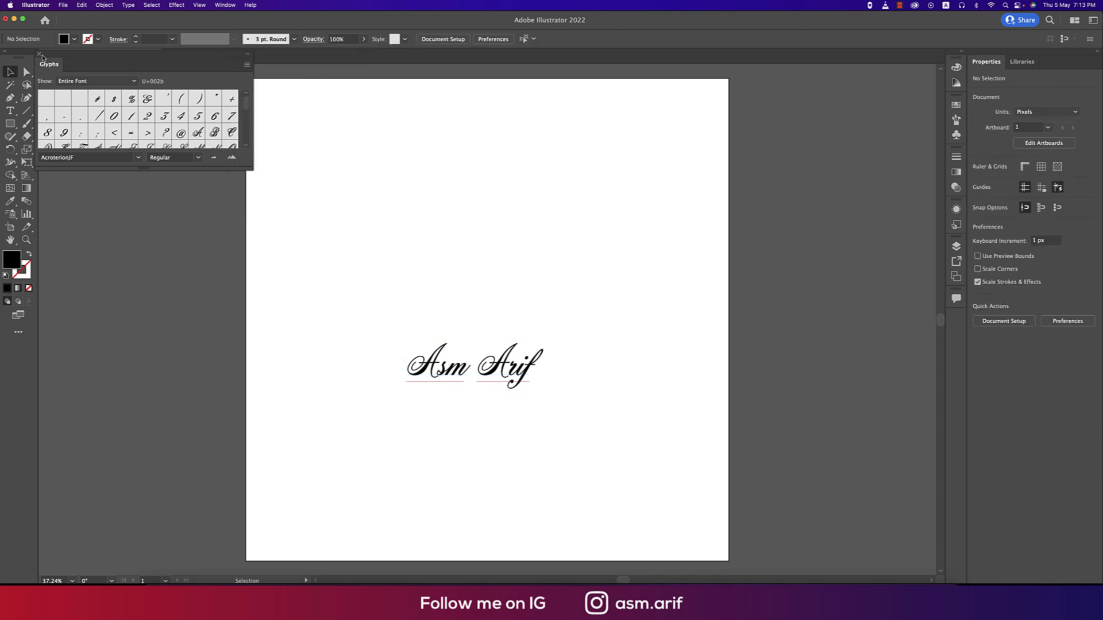
click(39, 54)
click(513, 376)
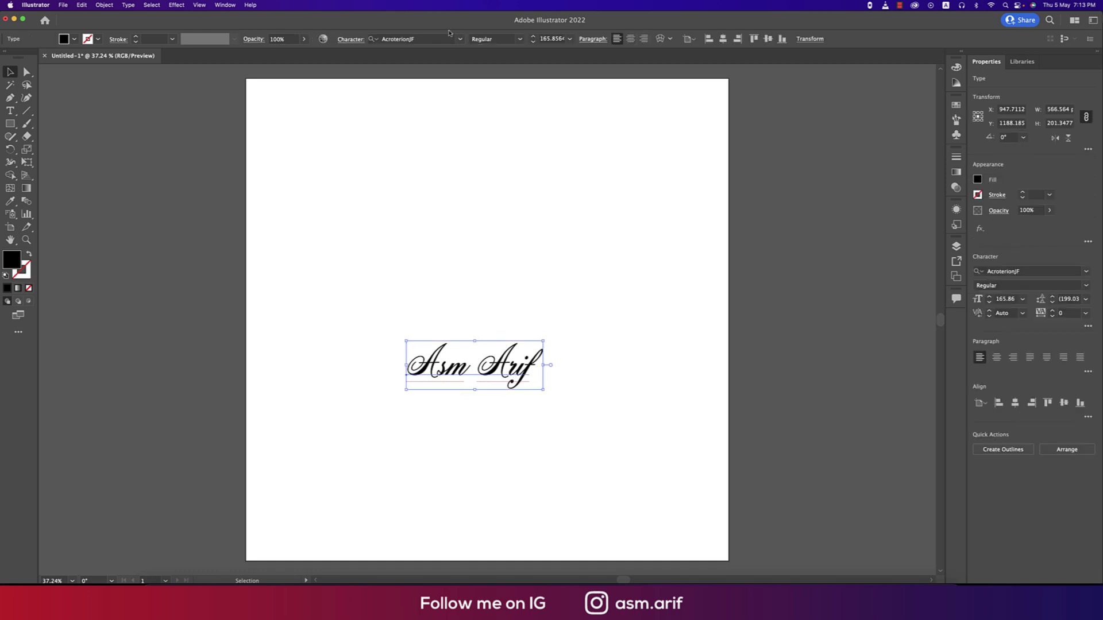
click(460, 38)
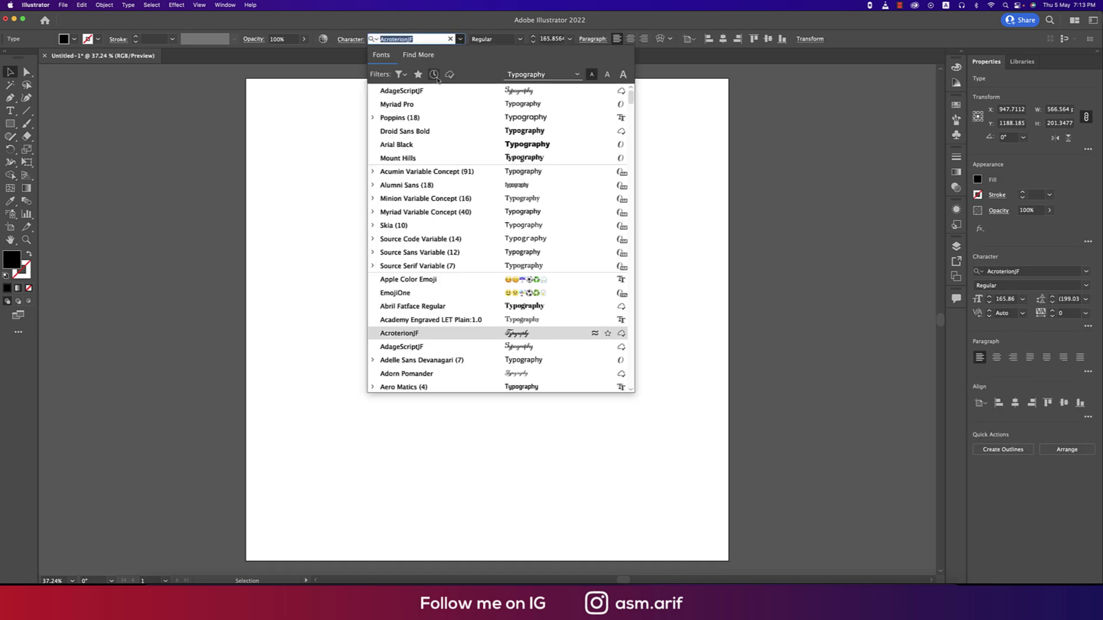
click(400, 74)
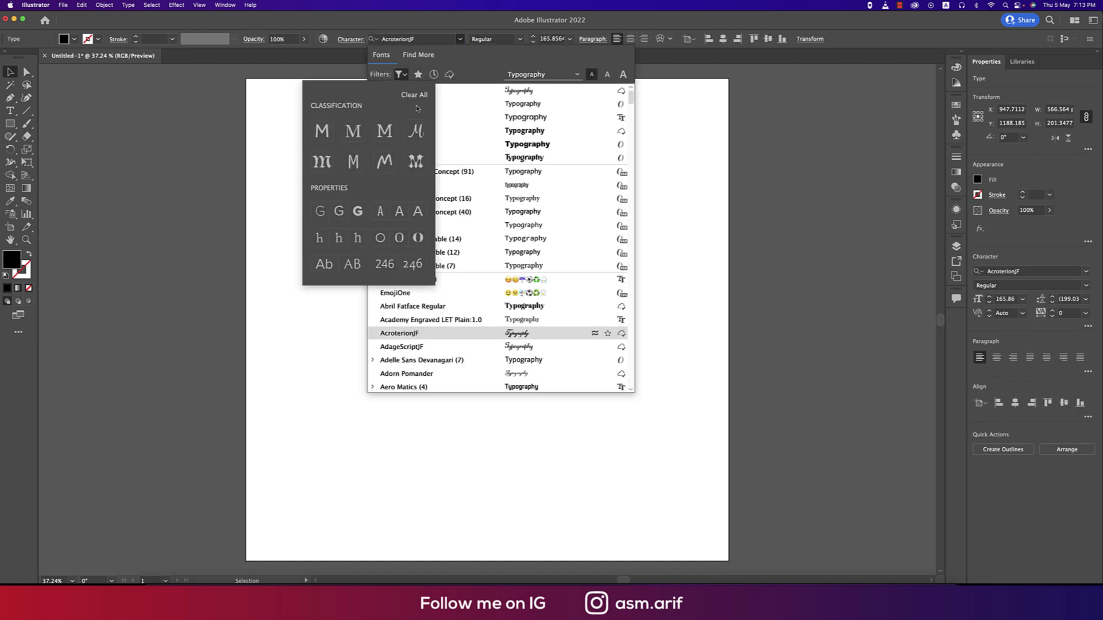
click(416, 125)
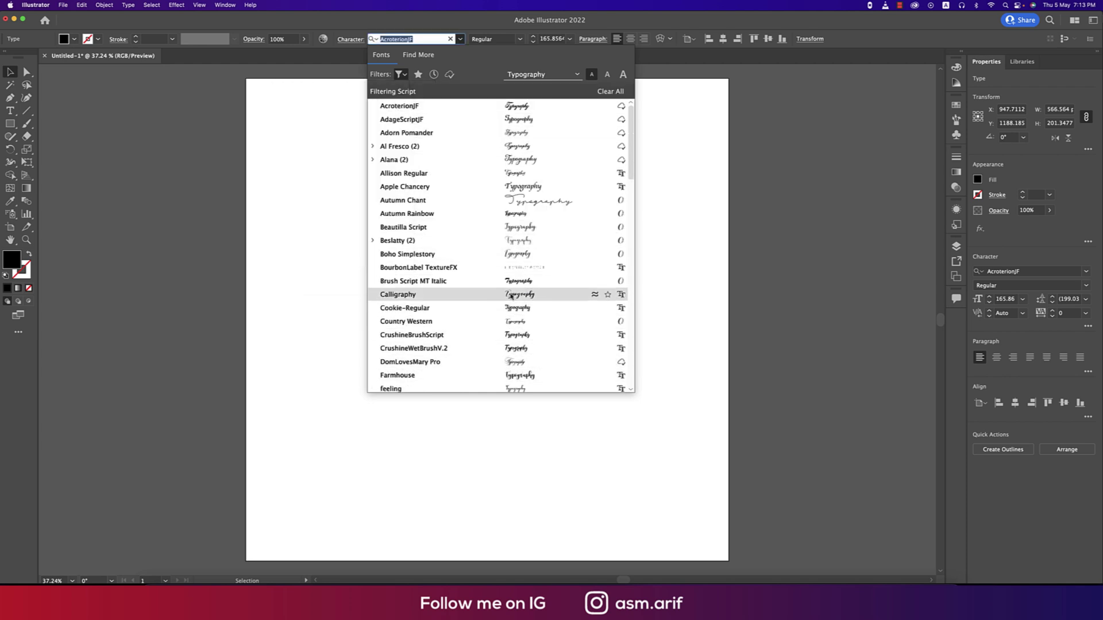
scroll(511, 296, down, 10)
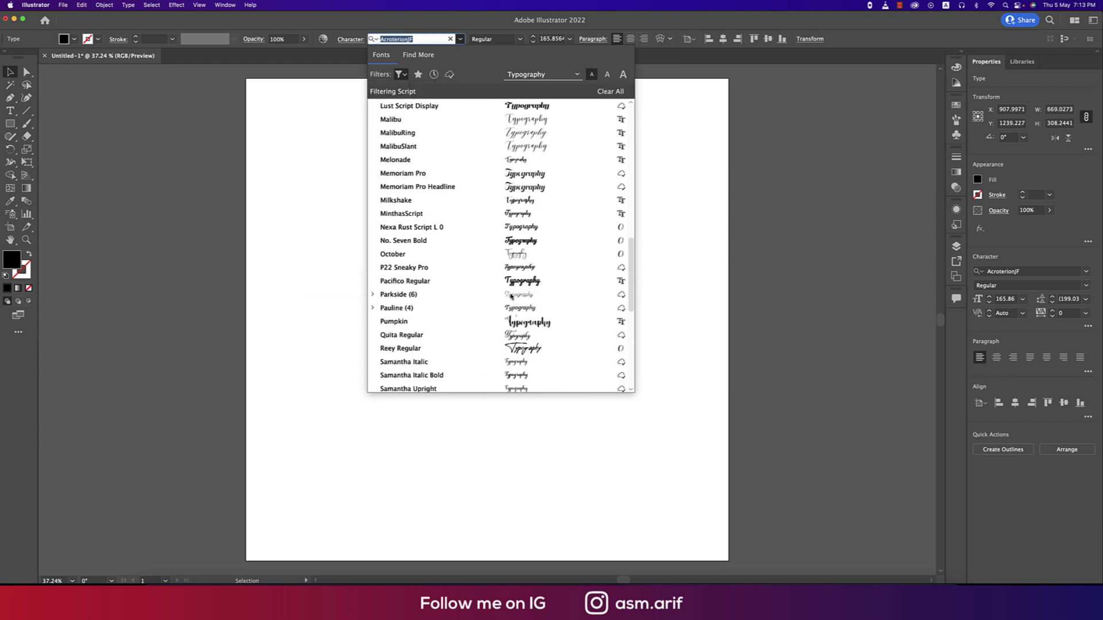
click(543, 348)
click(667, 379)
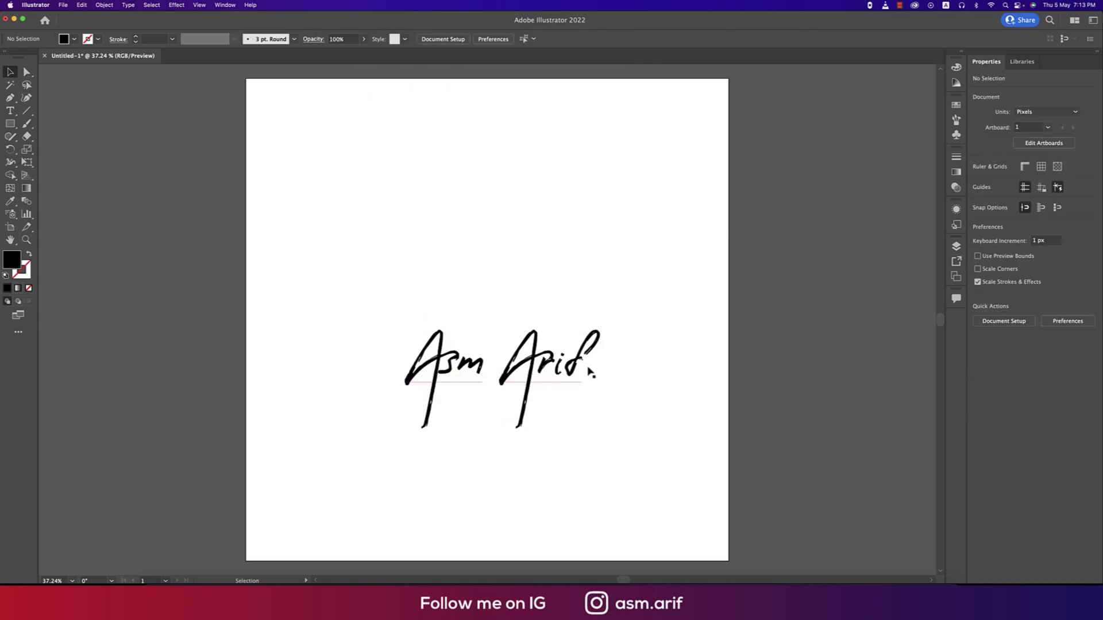
click(568, 371)
drag(566, 378, 572, 345)
- Add a new text object set in Poppins SemiBold, clearing the Script font filter
click(10, 111)
click(425, 168)
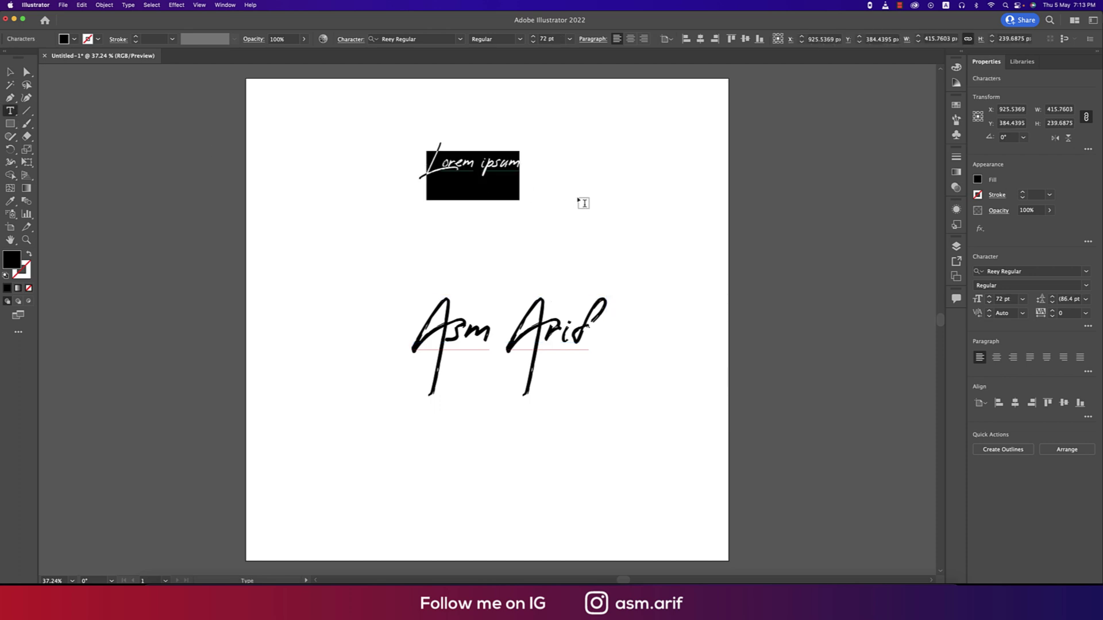
click(440, 39)
text(pop)
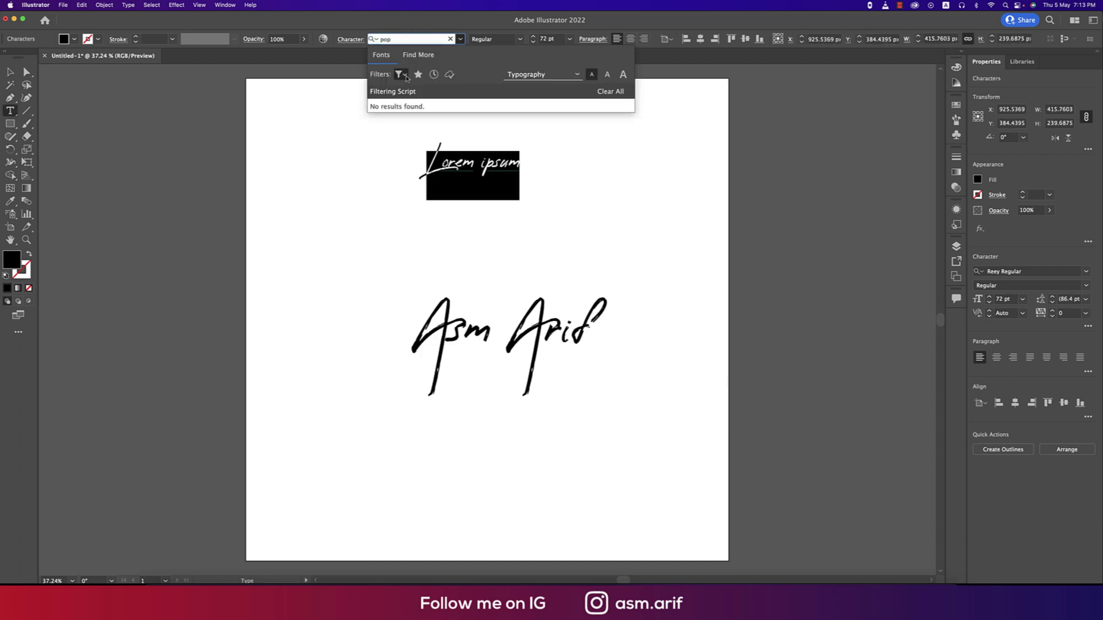
click(400, 74)
click(388, 94)
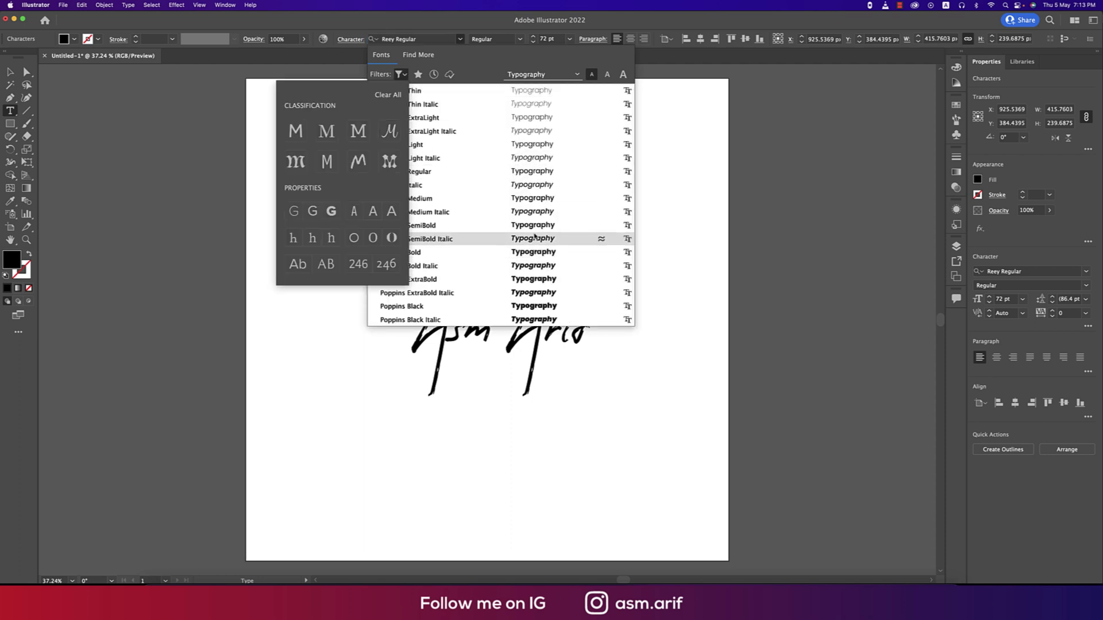
click(511, 230)
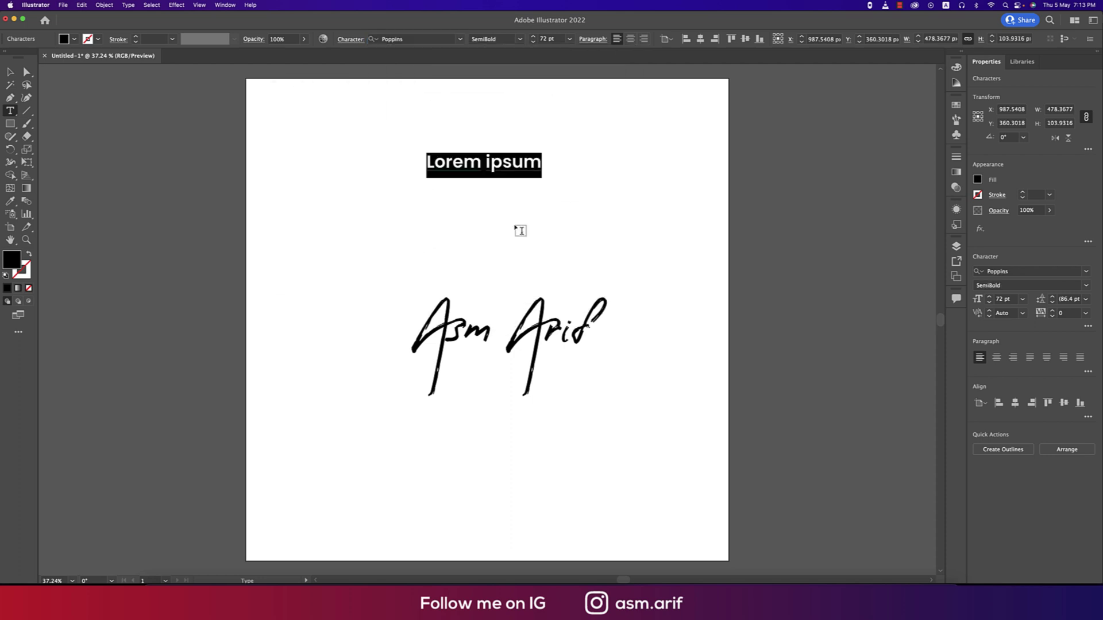
- Type 'photography', shrink it to about 42 pt beneath the signature, and make it All Caps
text(pho)
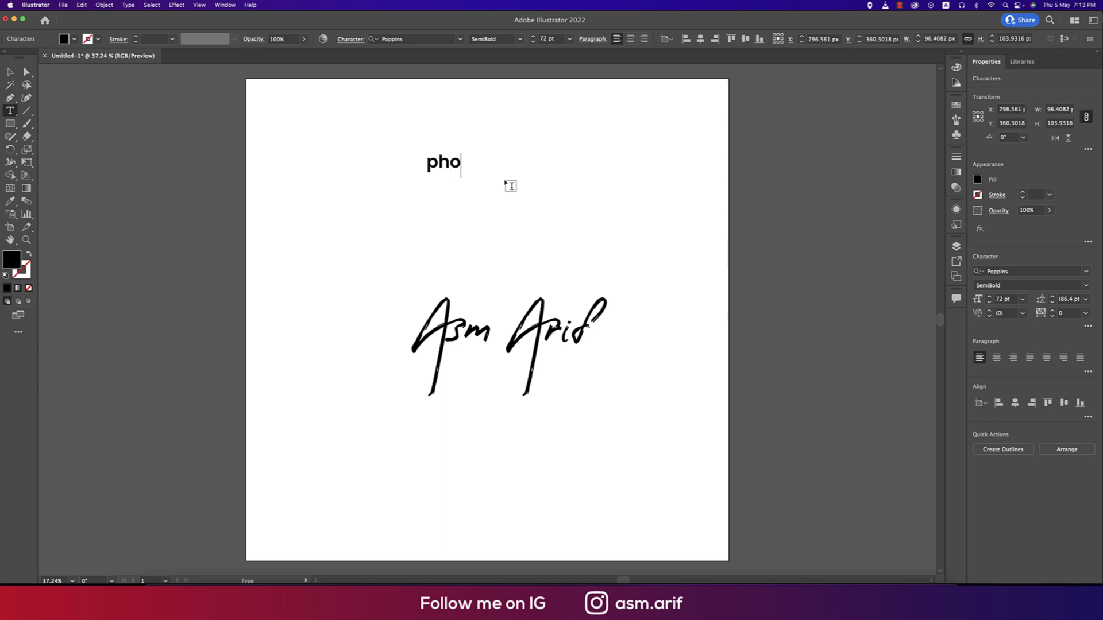
text(tography)
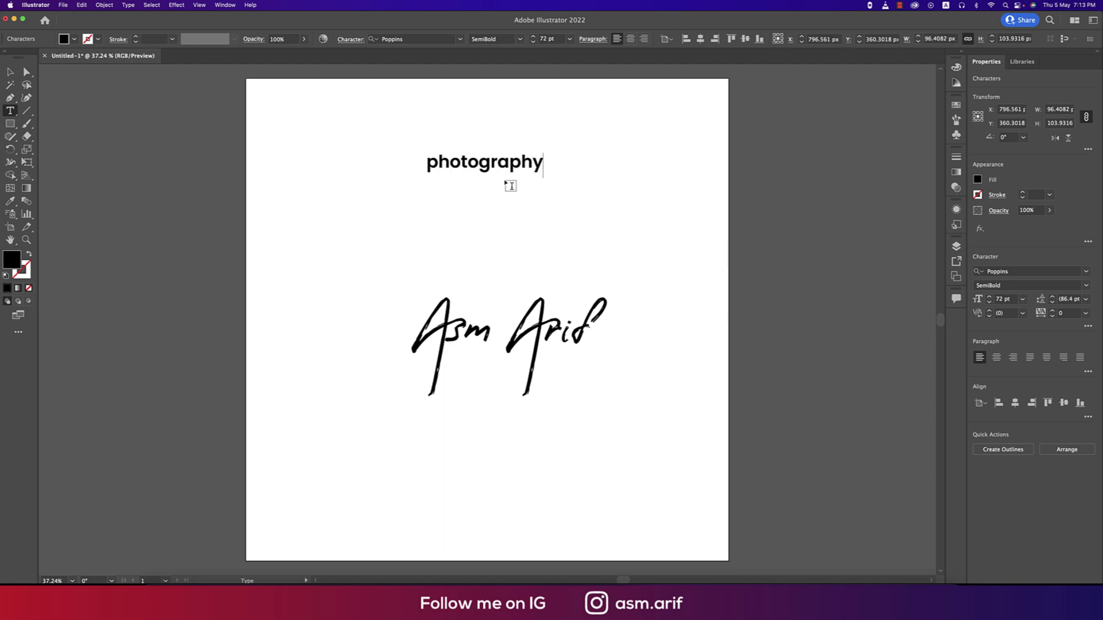
key(Escape)
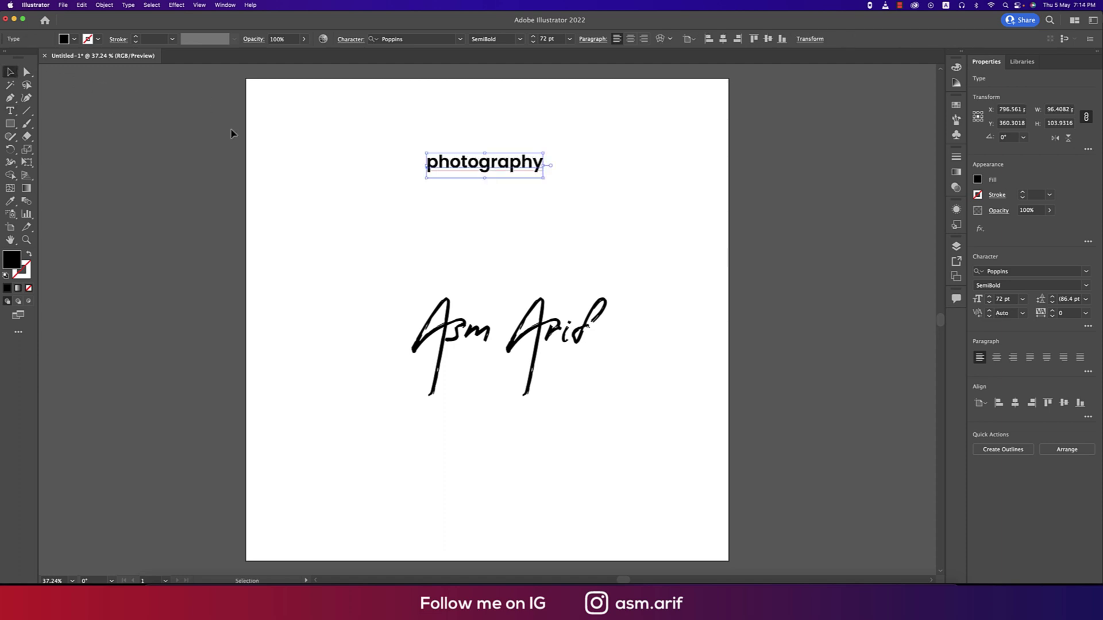
mouse_move(547, 168)
mouse_down()
mouse_move(505, 168)
mouse_move(522, 382)
mouse_move(508, 365)
mouse_up()
click(351, 39)
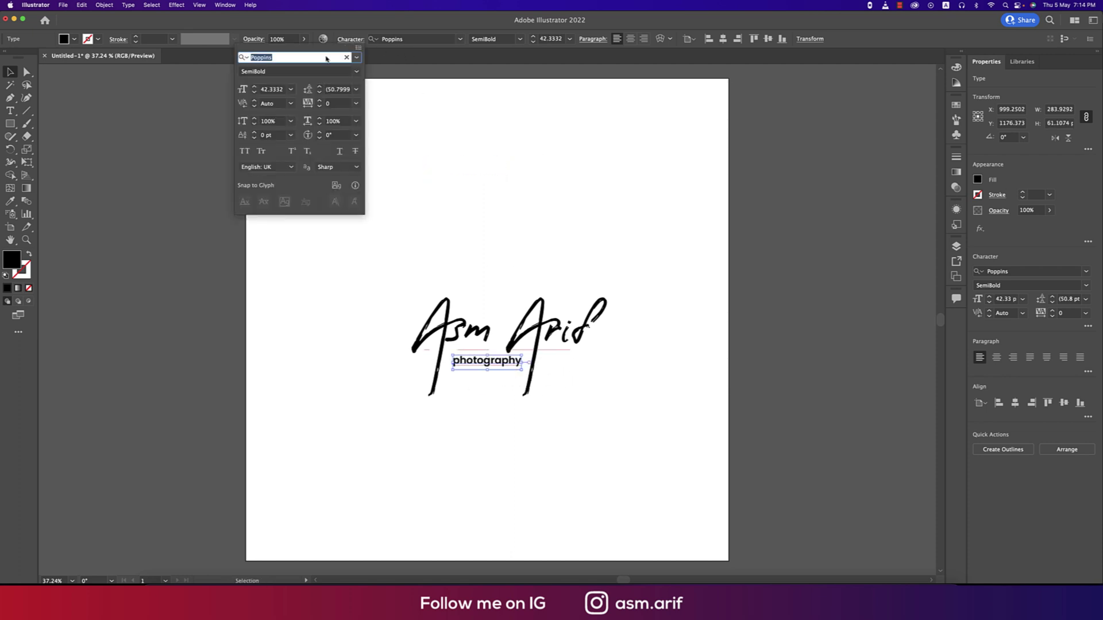
click(242, 151)
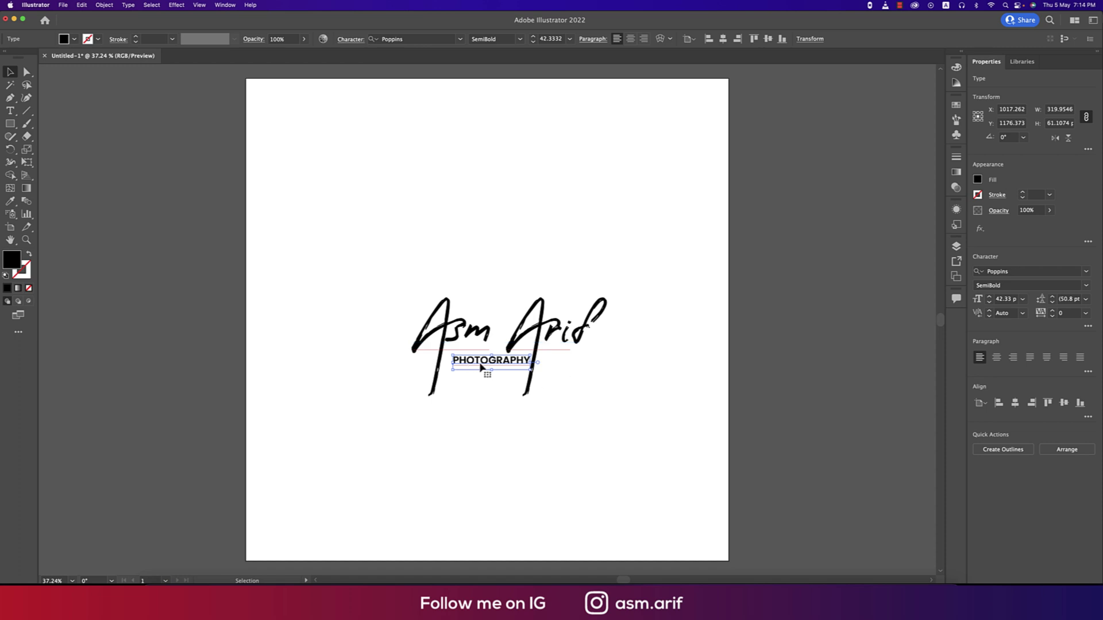
- Duplicate the whole signature off the artboard and fill the copy white, leaving the black original
click(639, 384)
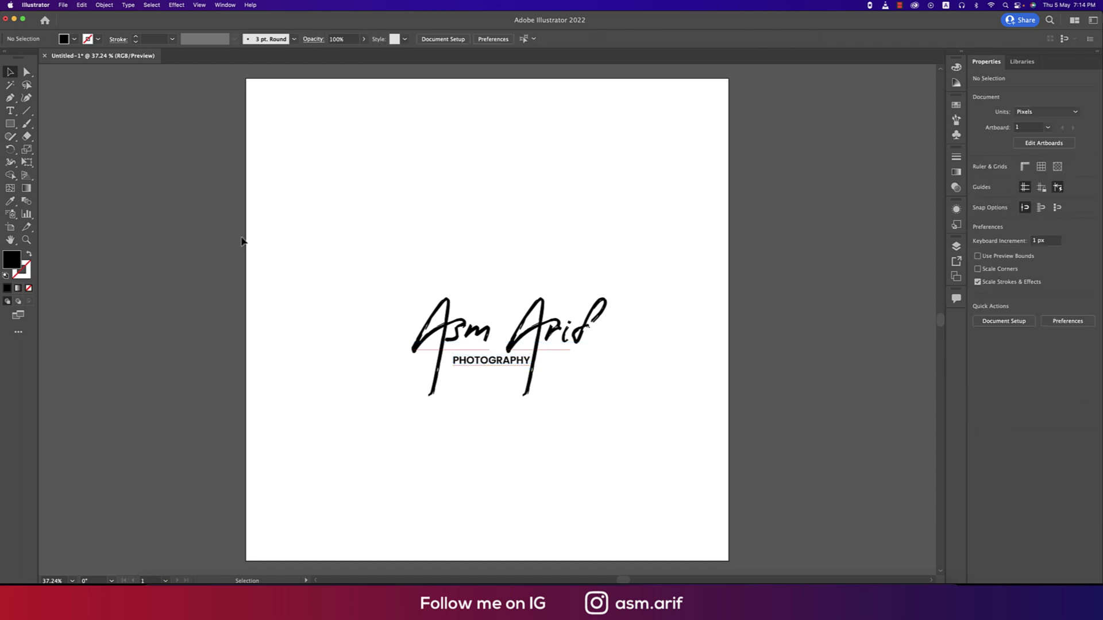
scroll(709, 419, right, 5)
click(345, 315)
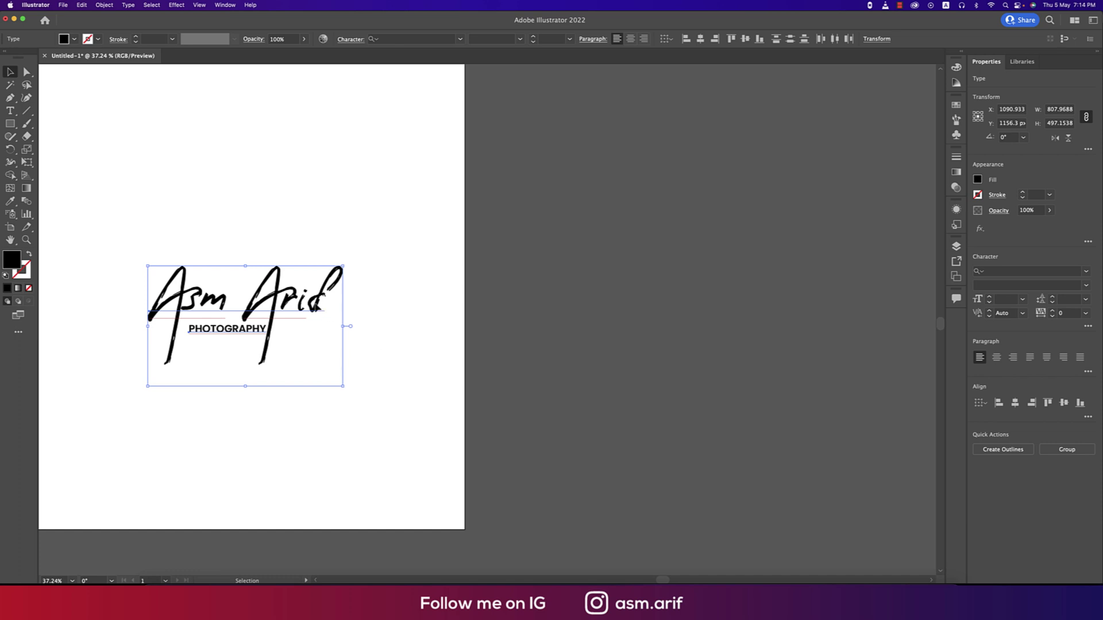
mouse_move(347, 320)
mouse_down()
mouse_move(763, 315)
mouse_move(741, 310)
mouse_up()
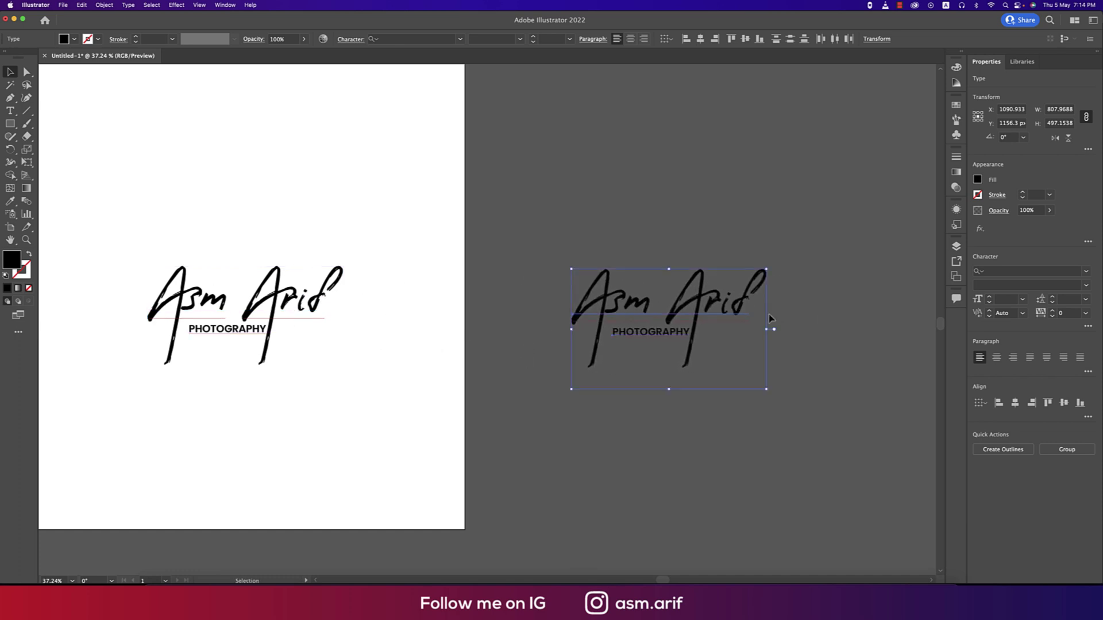
click(74, 40)
click(21, 62)
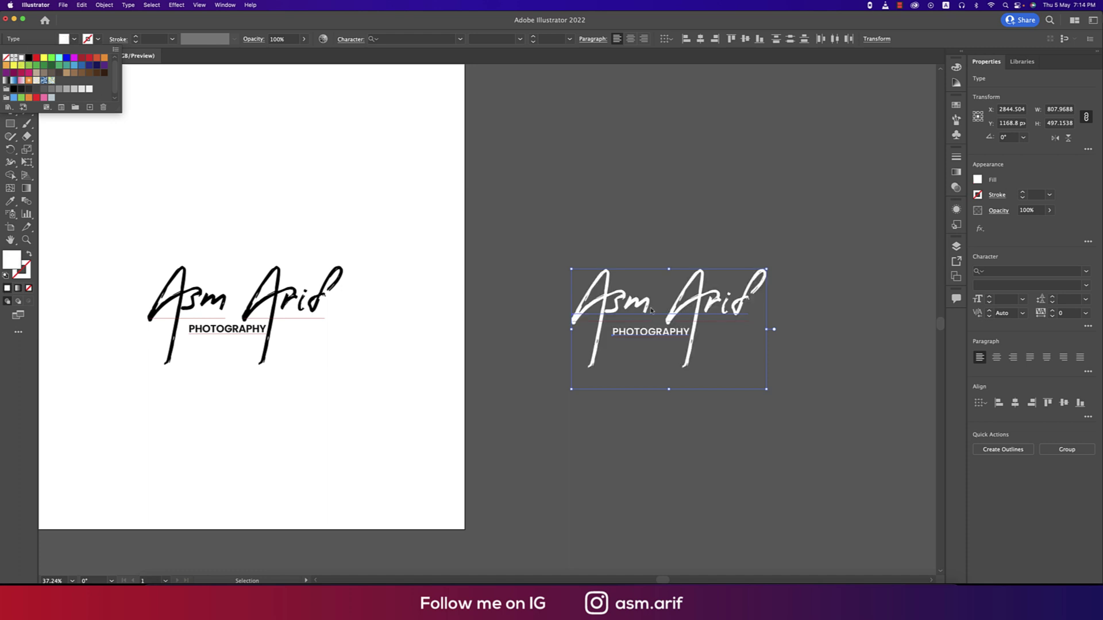
right_click(711, 308)
- Export only the selected artwork and rename the asset to 'signature'
click(770, 503)
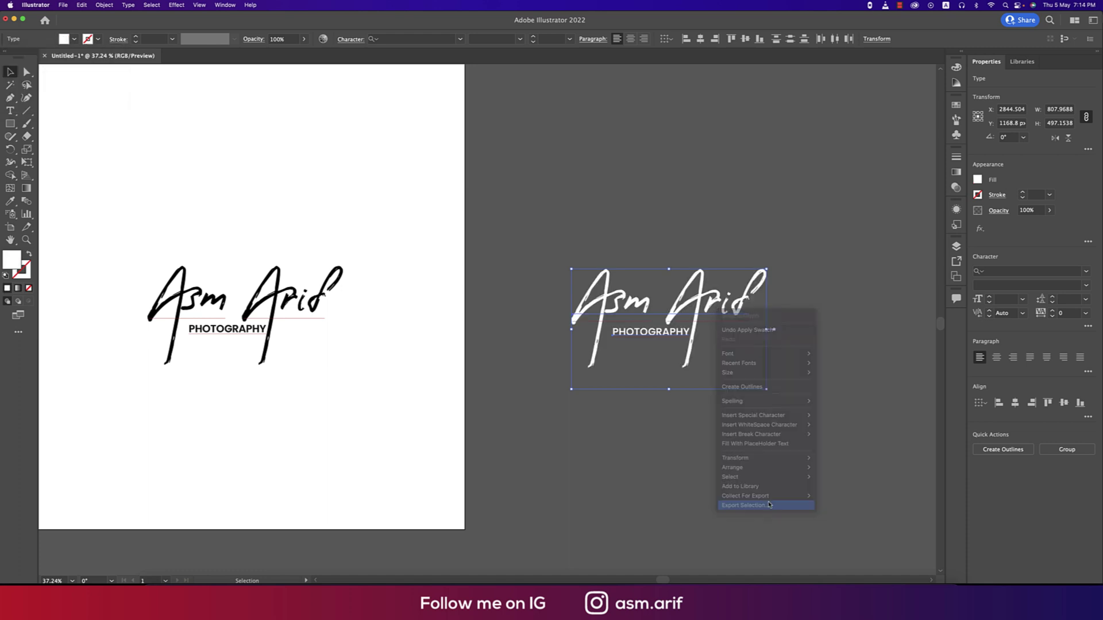
double_click(352, 238)
text(signature)
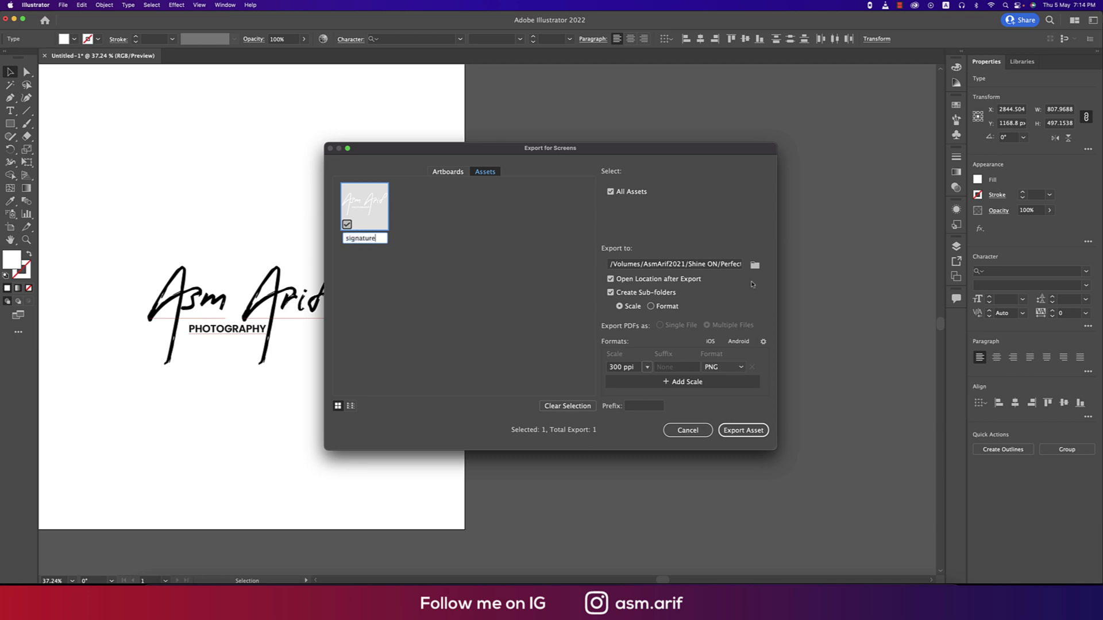
click(756, 267)
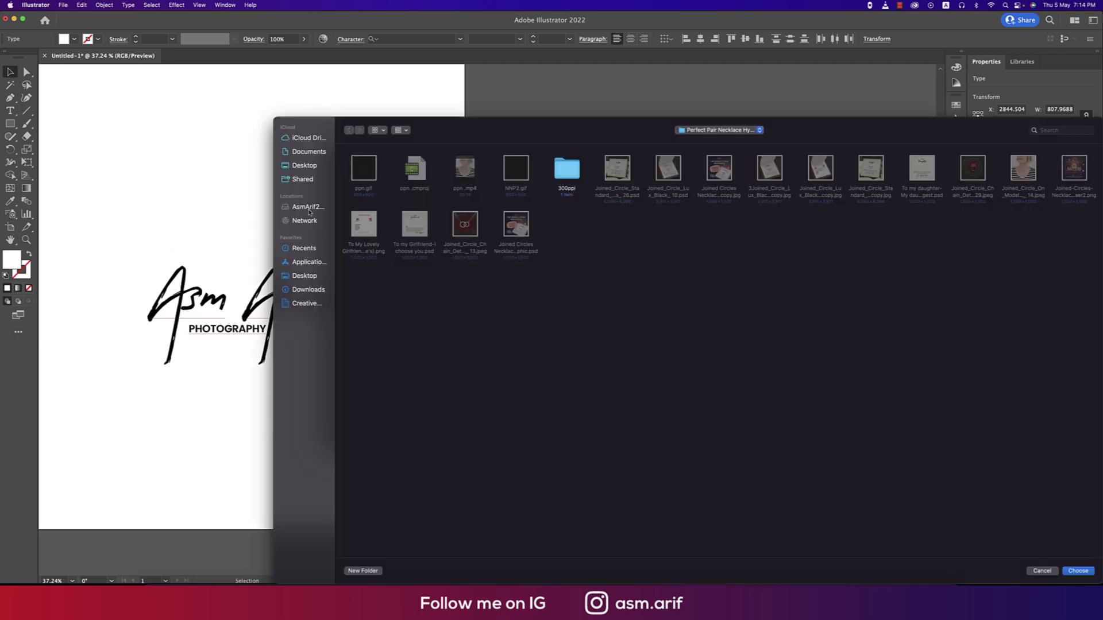
- Set the export location to TUTORIAL ENG 2021 > LIGHTROOM COURSE and export the asset
click(309, 208)
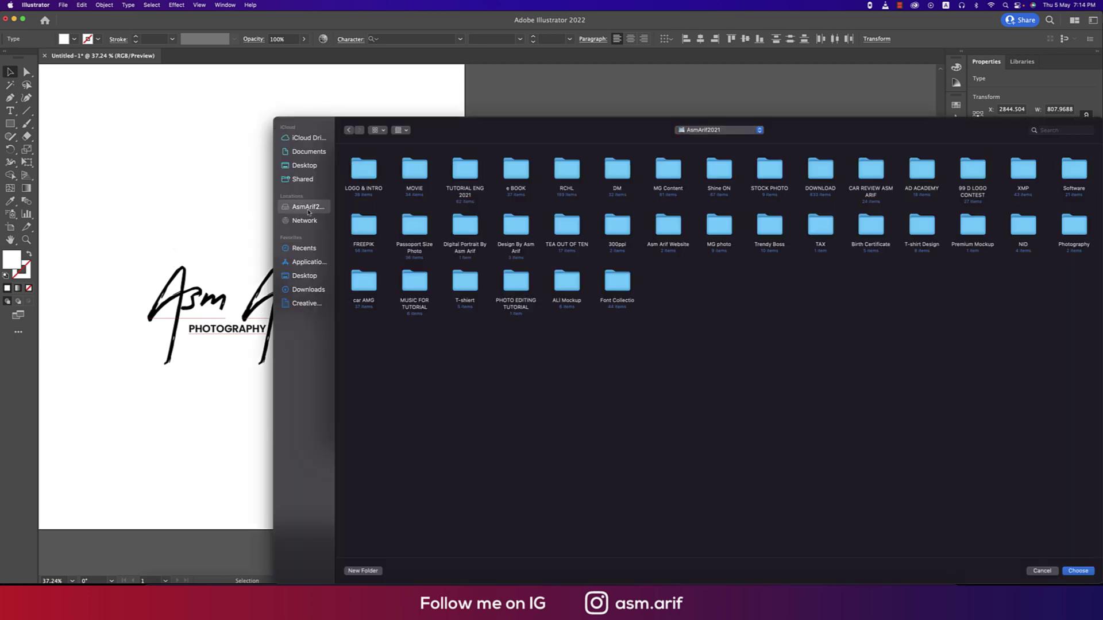
double_click(368, 175)
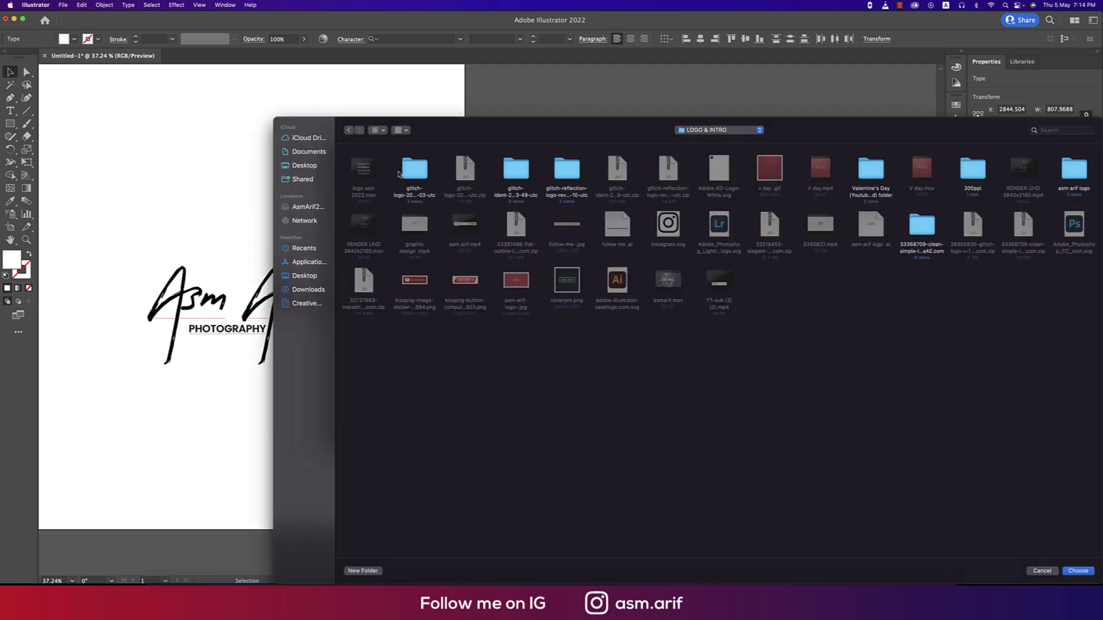
click(348, 129)
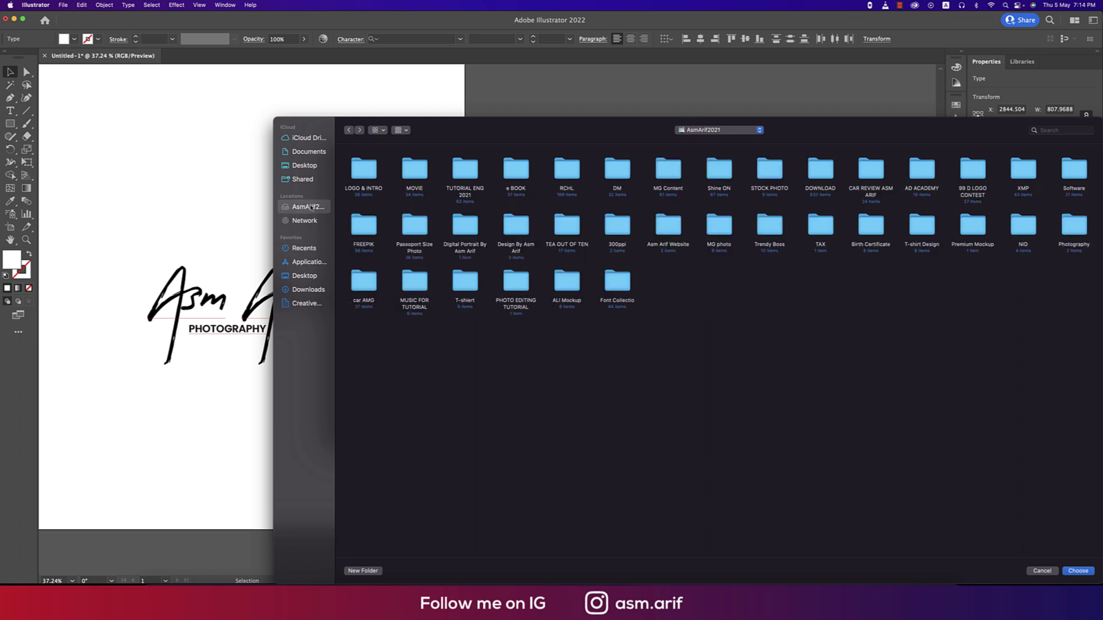
double_click(465, 169)
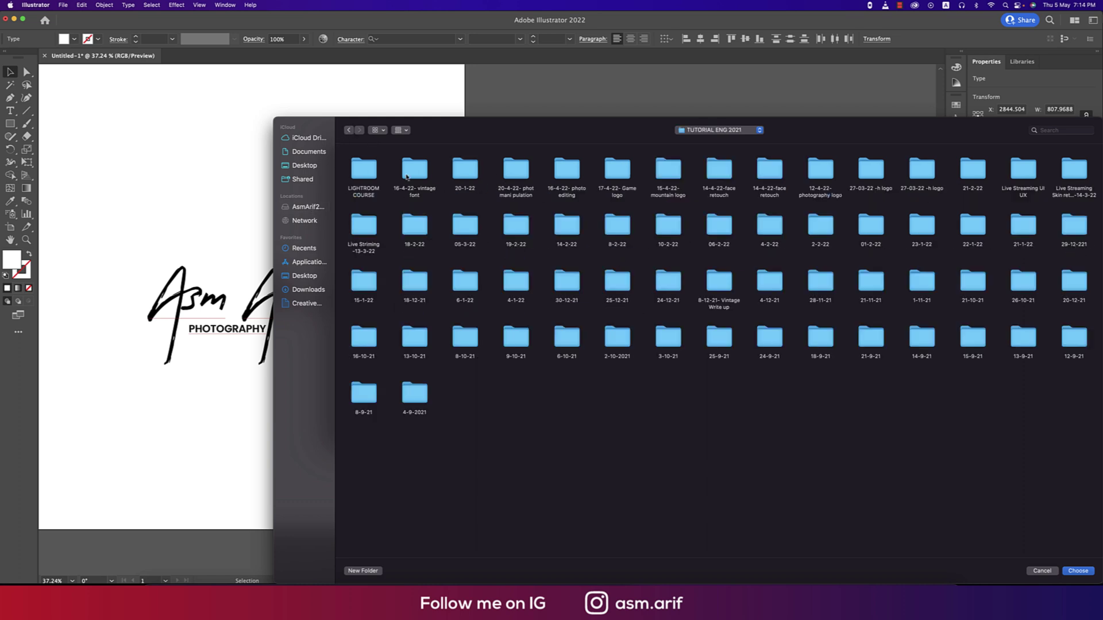
click(370, 172)
double_click(369, 172)
double_click(365, 170)
click(1078, 571)
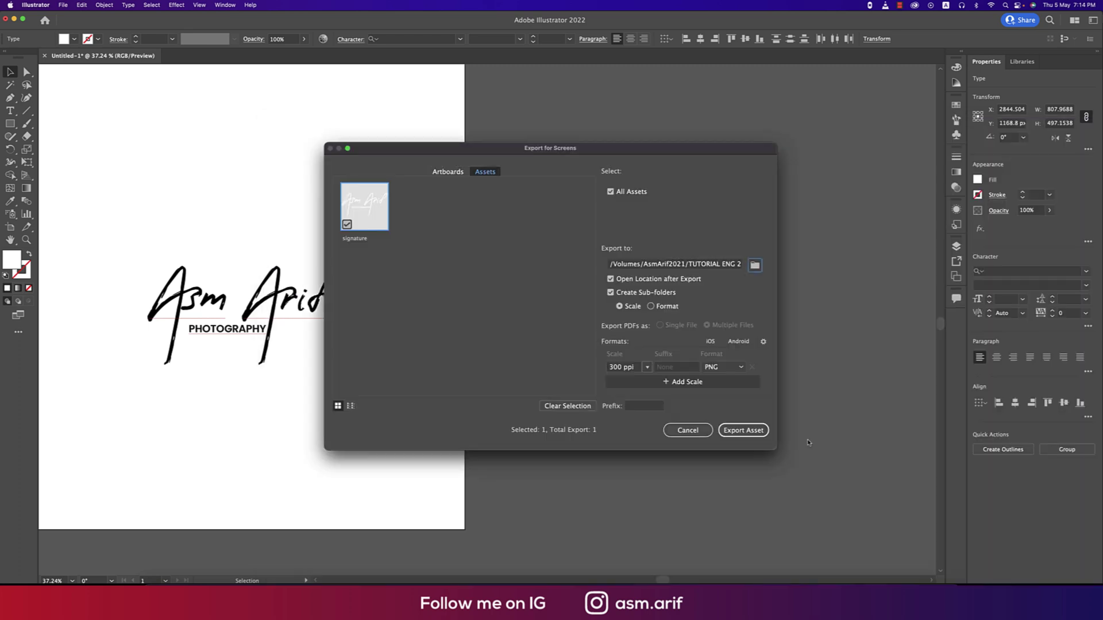
click(744, 430)
- Locate signature.png inside the exported 300ppi folder in Finder
double_click(414, 183)
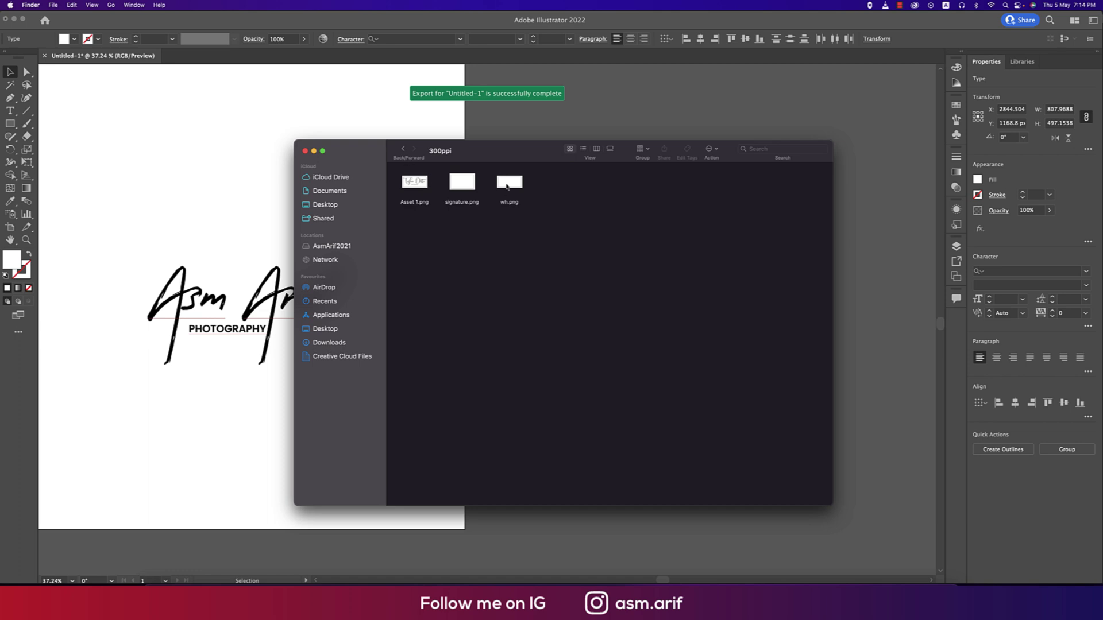
click(508, 181)
click(451, 185)
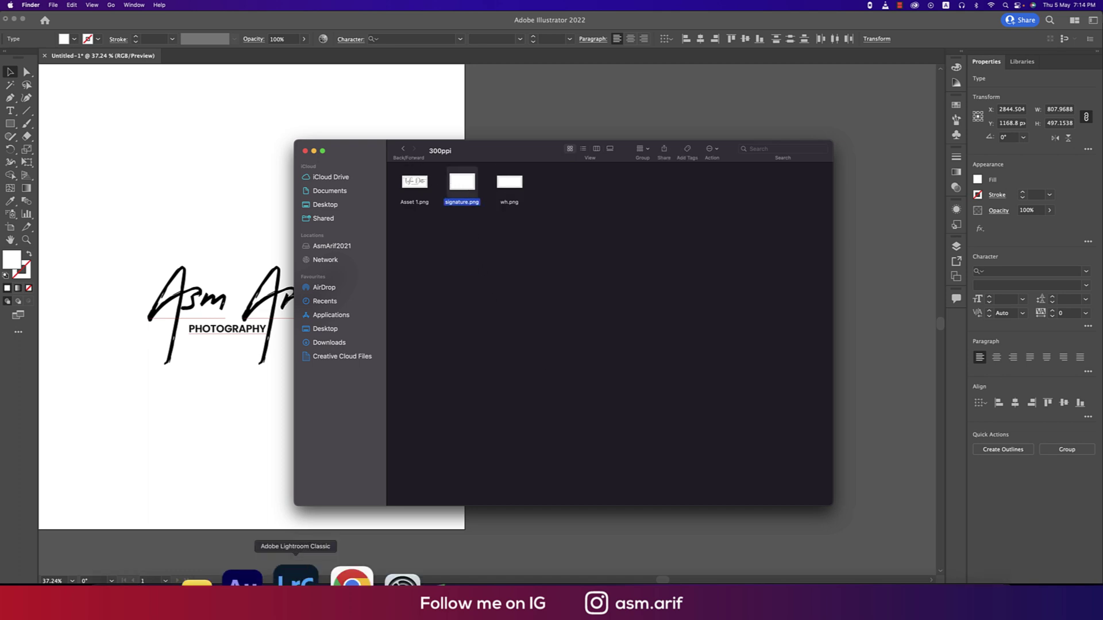
- Switch the Lightroom watermark to Graphic using LIGHTROOM COURSE/300ppi/signature.png
click(295, 574)
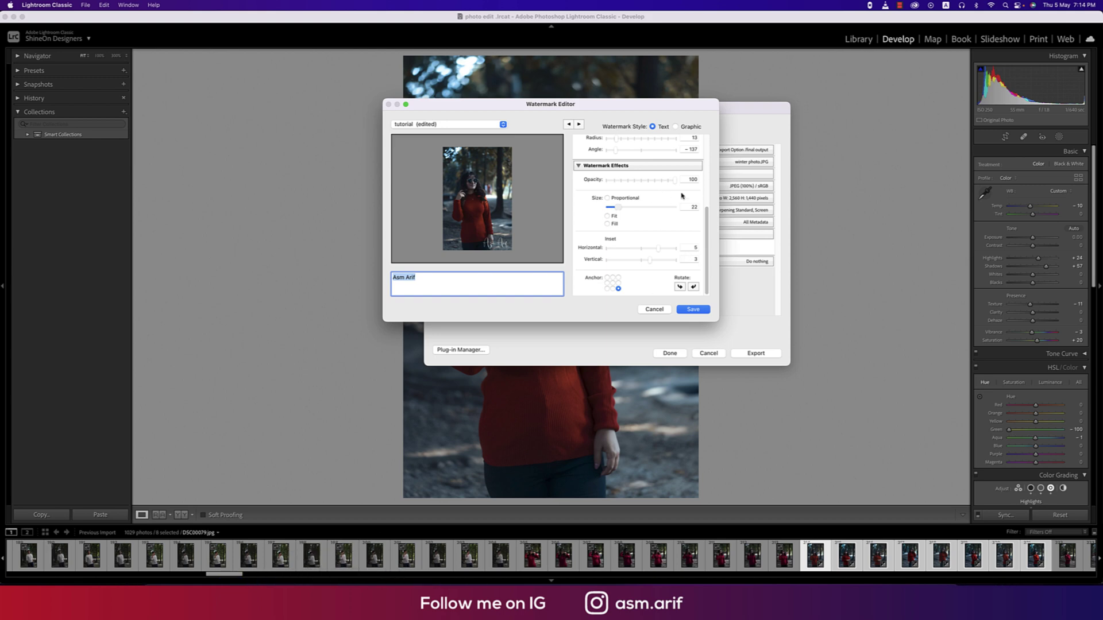
click(676, 127)
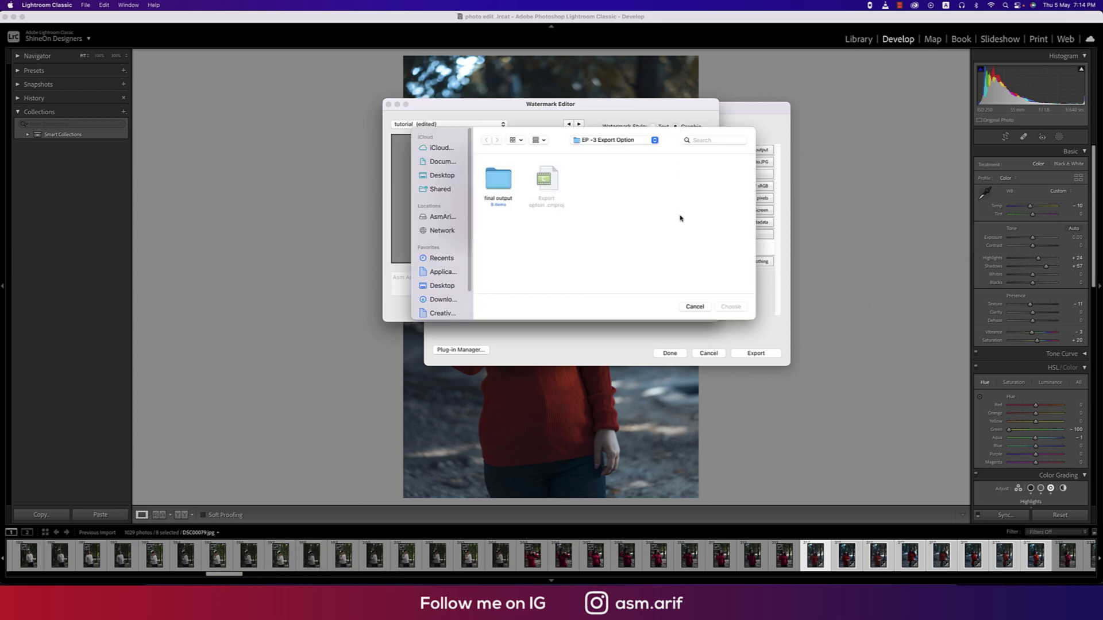
click(593, 144)
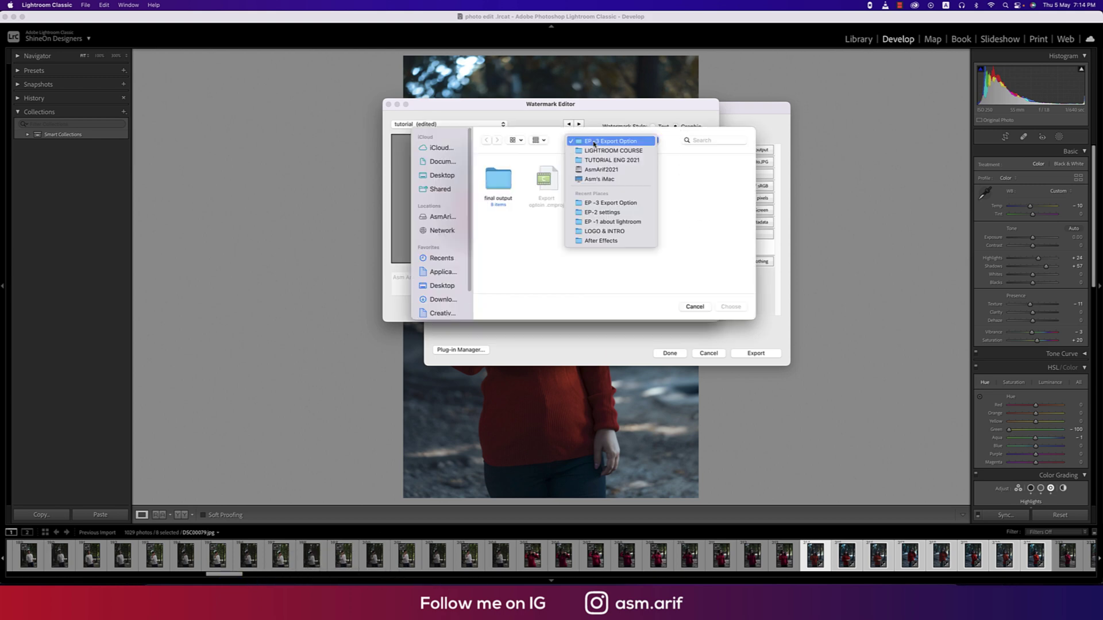
click(595, 150)
double_click(558, 180)
click(499, 183)
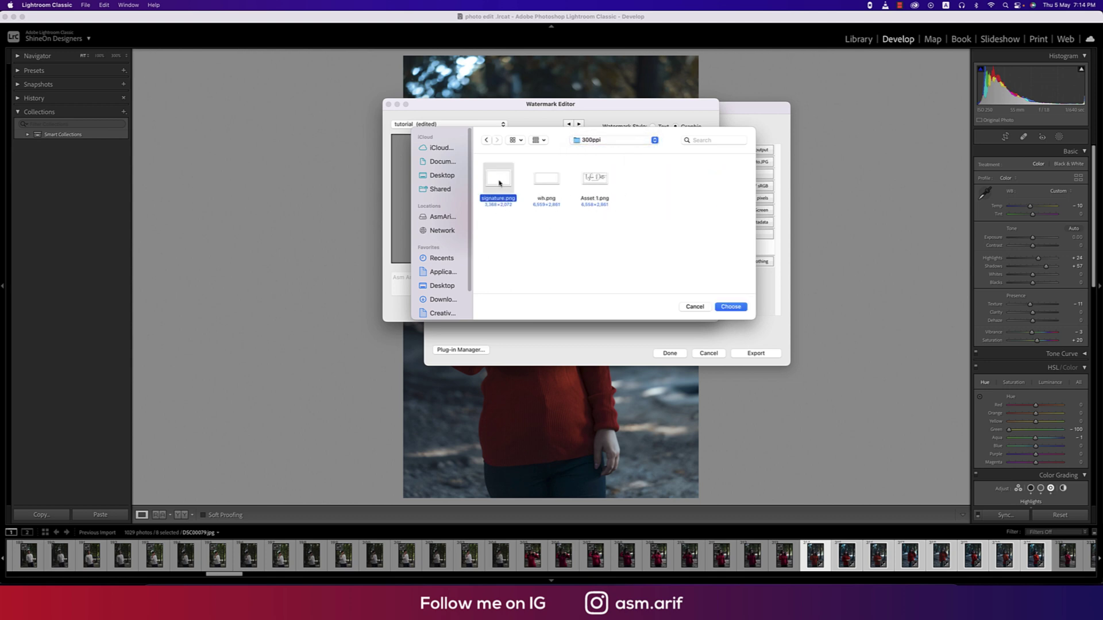
click(722, 310)
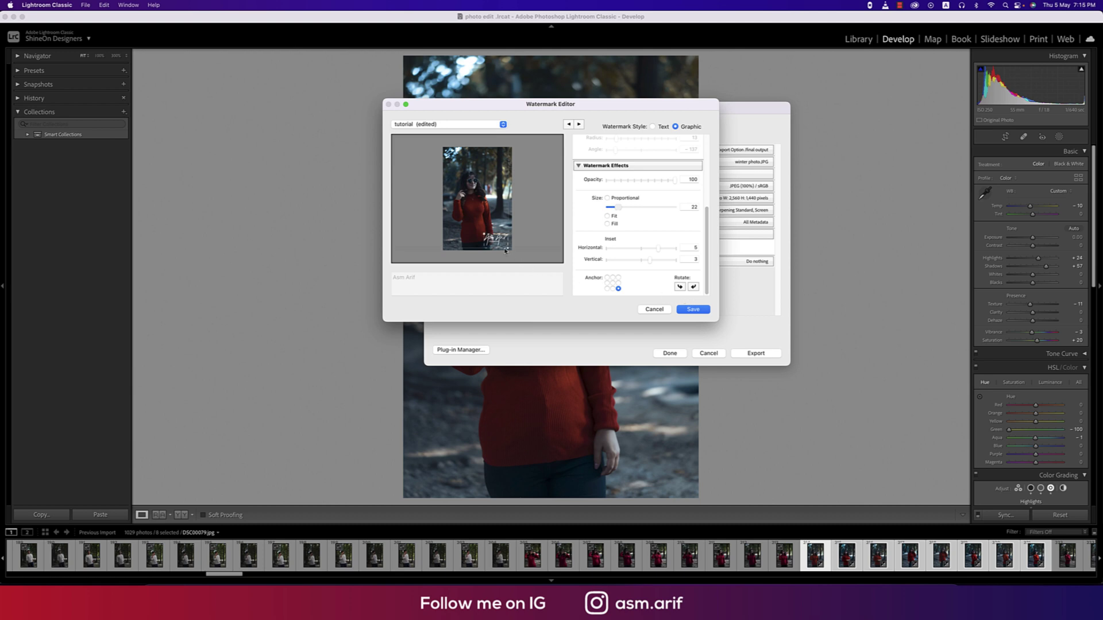
- Anchor the watermark bottom-right and save it as the preset 'signature asm'
click(607, 288)
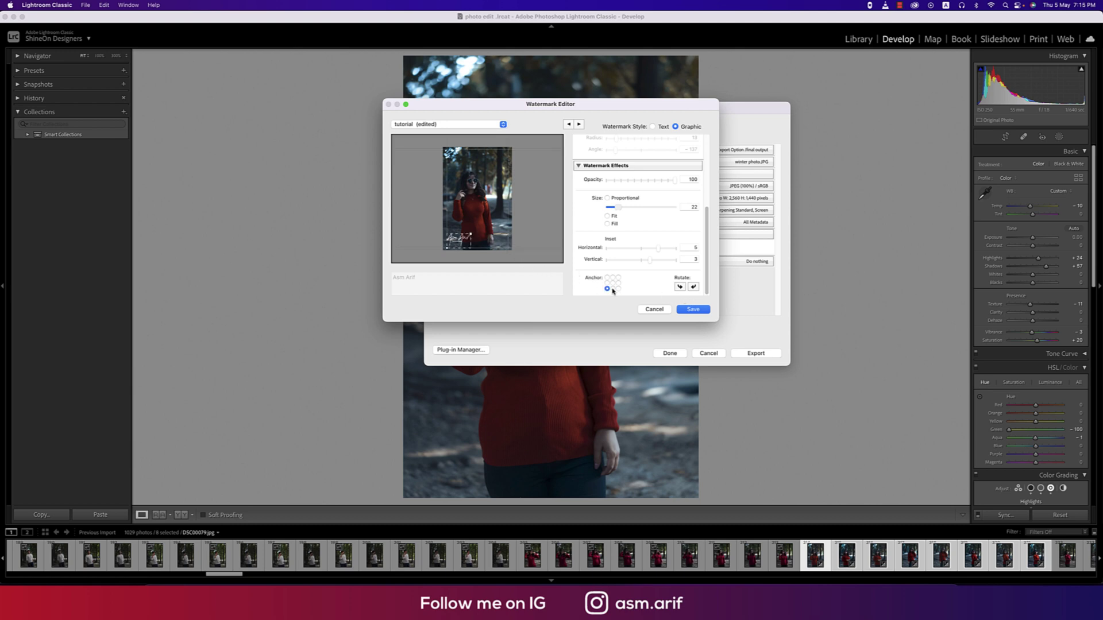
click(613, 289)
click(618, 289)
click(693, 309)
text(signatur)
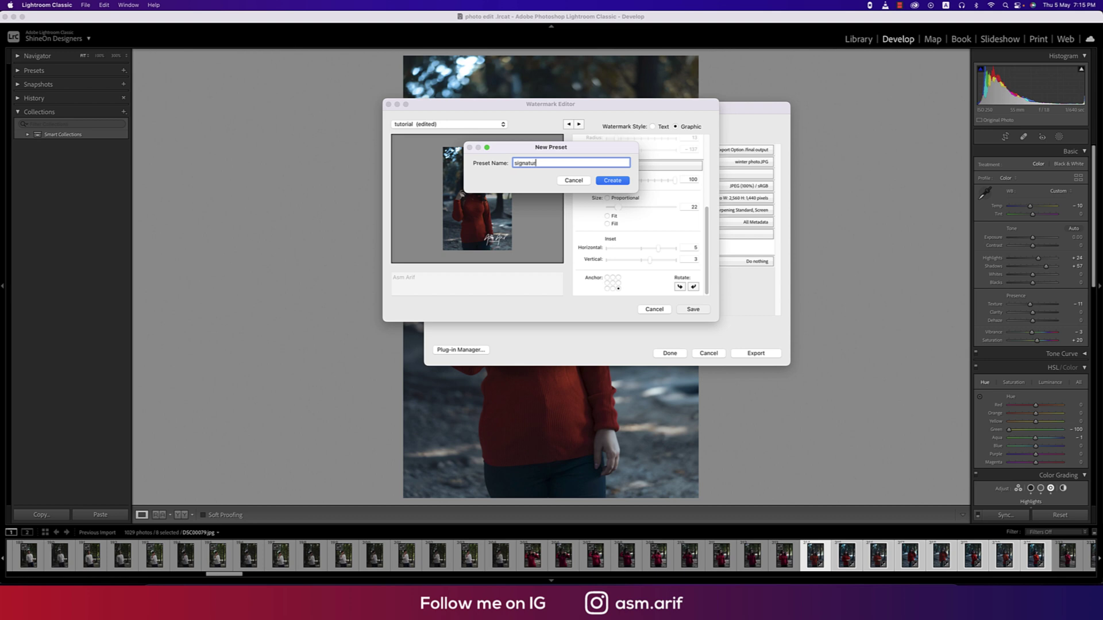
text(e asm)
click(610, 180)
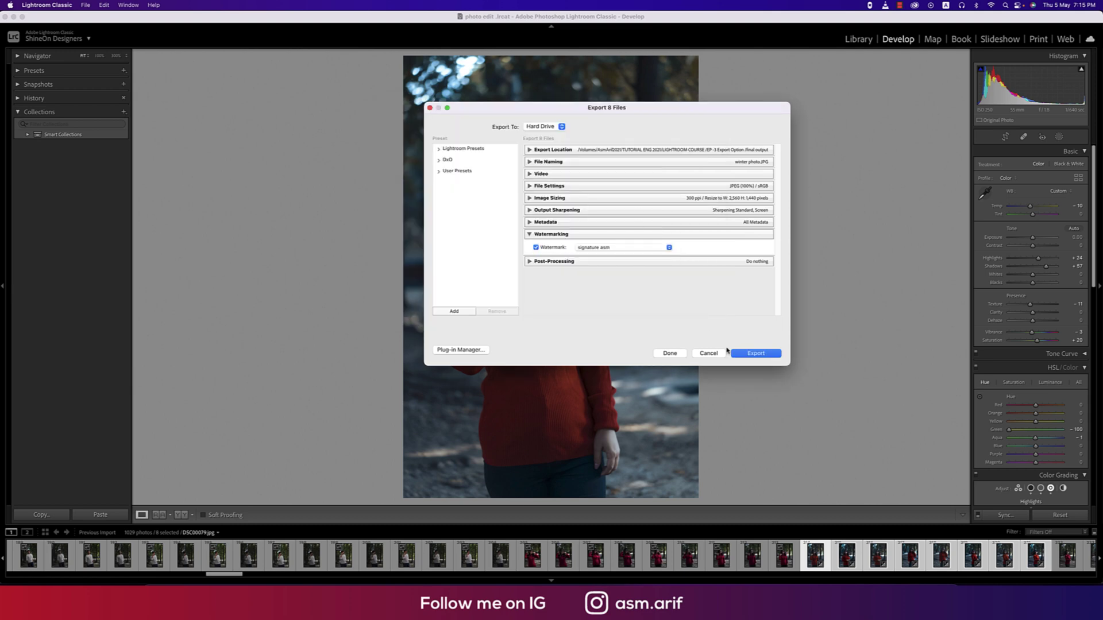
- Export the 8 watermarked photos, choosing Use Unique Names to keep existing files
click(755, 353)
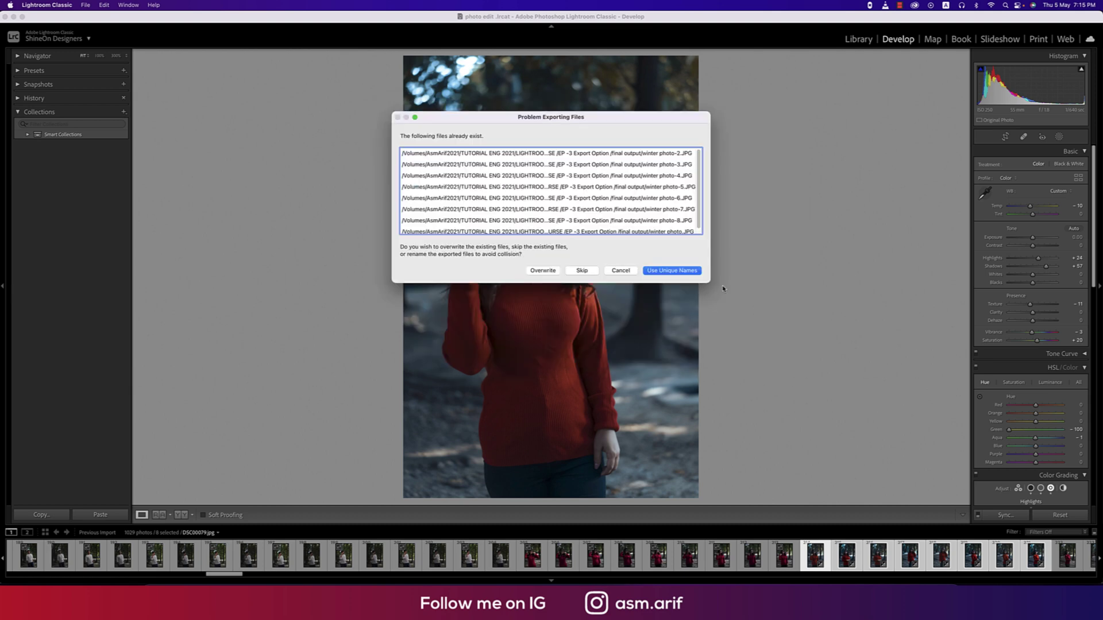
click(664, 270)
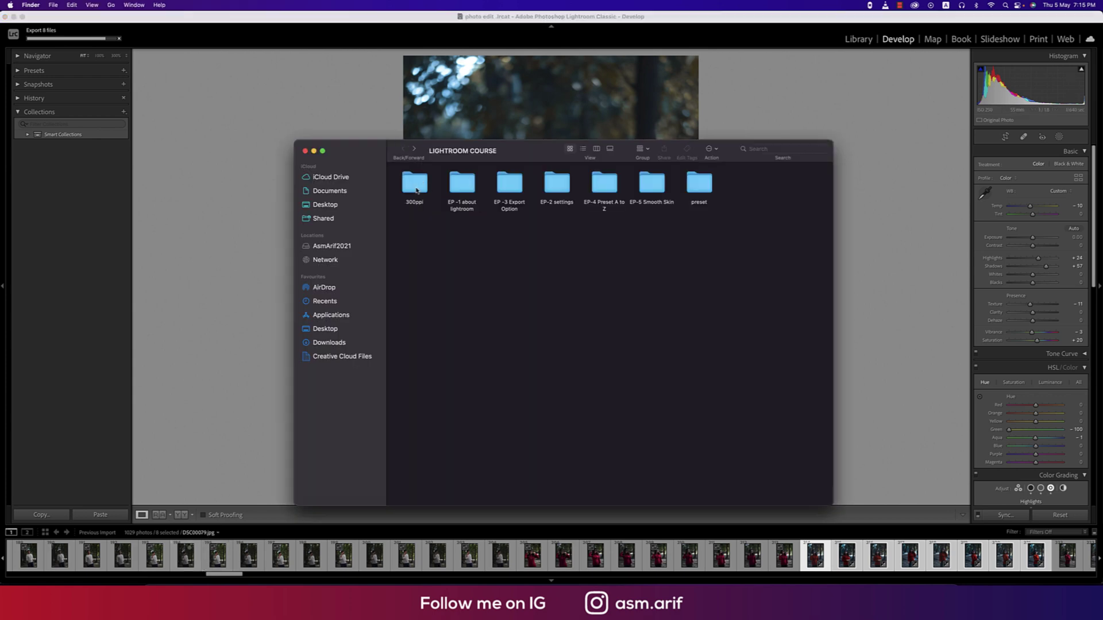
- Browse into EP -3 Export Option > final output and review the winter photo files
double_click(508, 182)
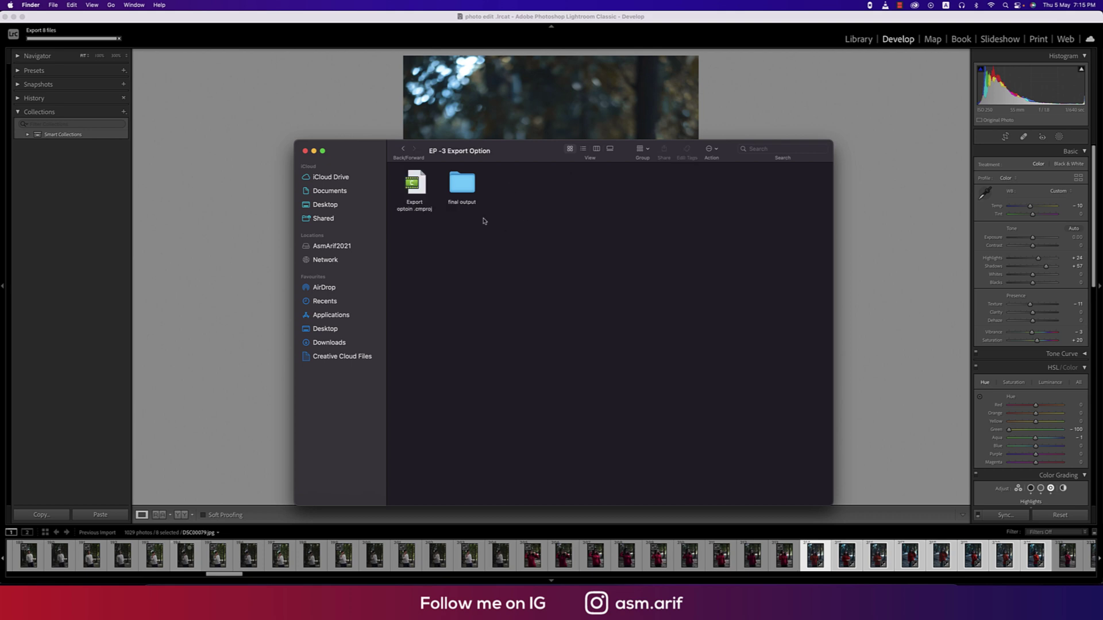
double_click(461, 182)
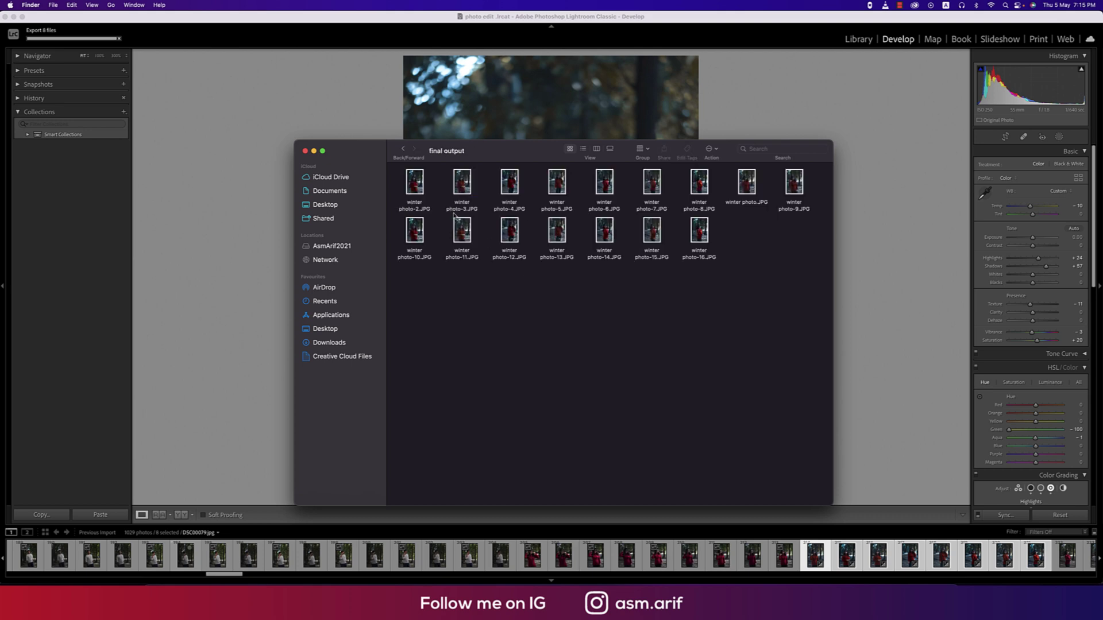
click(424, 191)
click(470, 240)
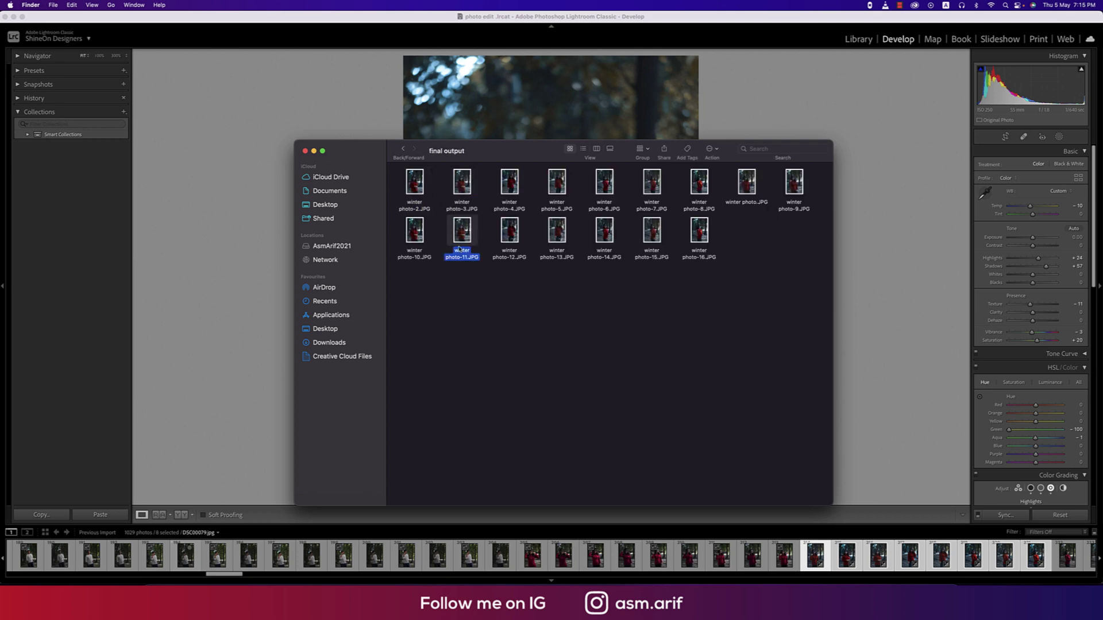
click(707, 237)
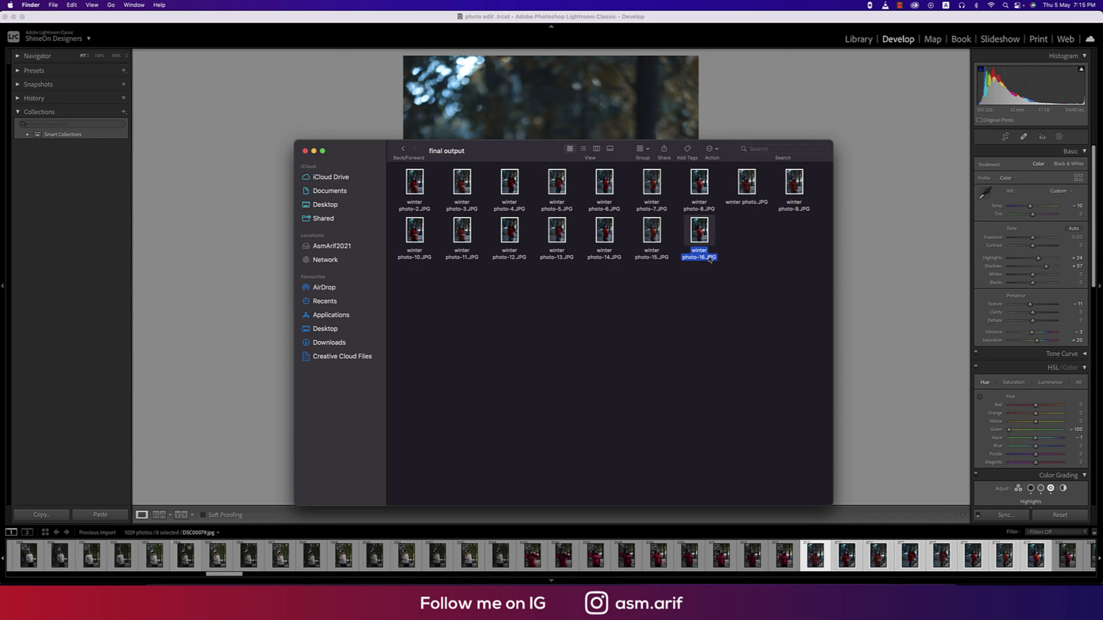
click(758, 251)
- Compare winter photo-2 and winter photo-10 side by side in Preview, then close photo-10
double_click(414, 182)
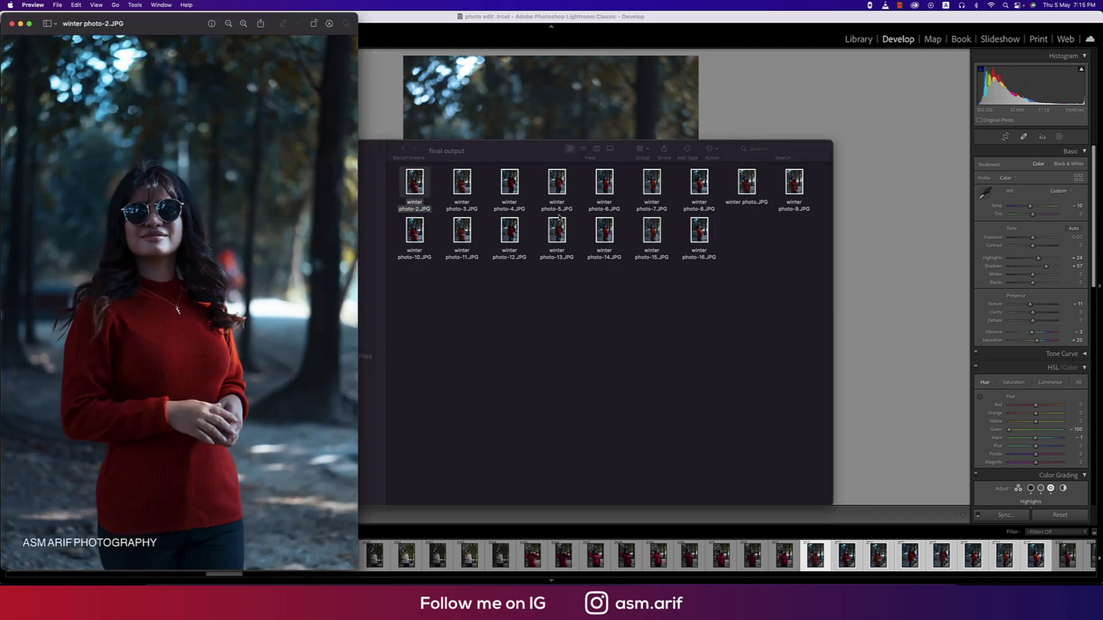
double_click(415, 230)
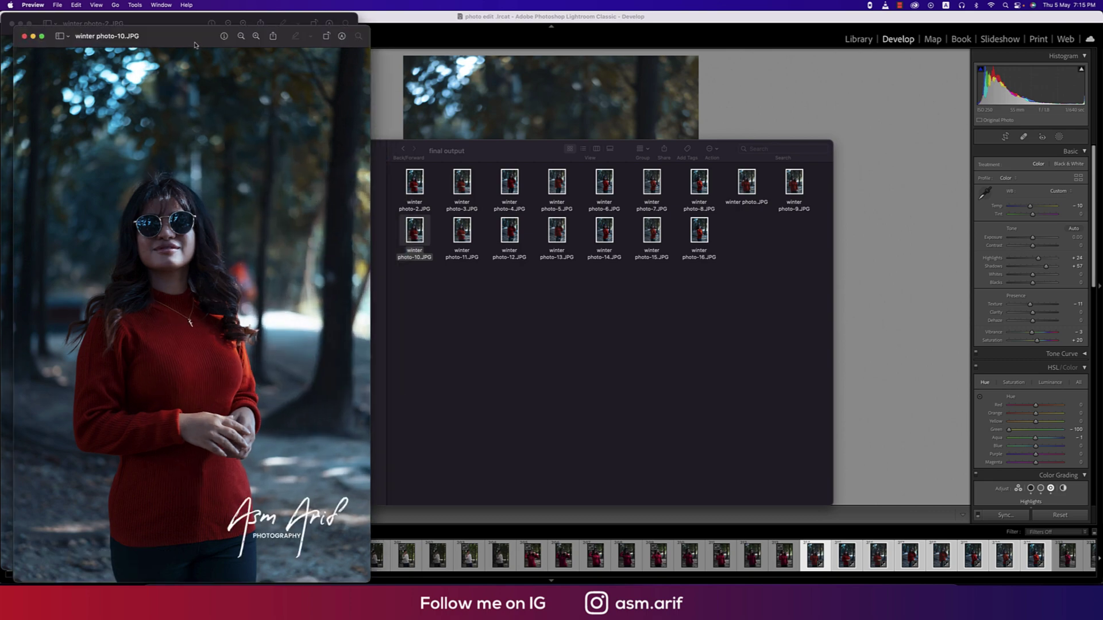
drag(192, 43, 537, 26)
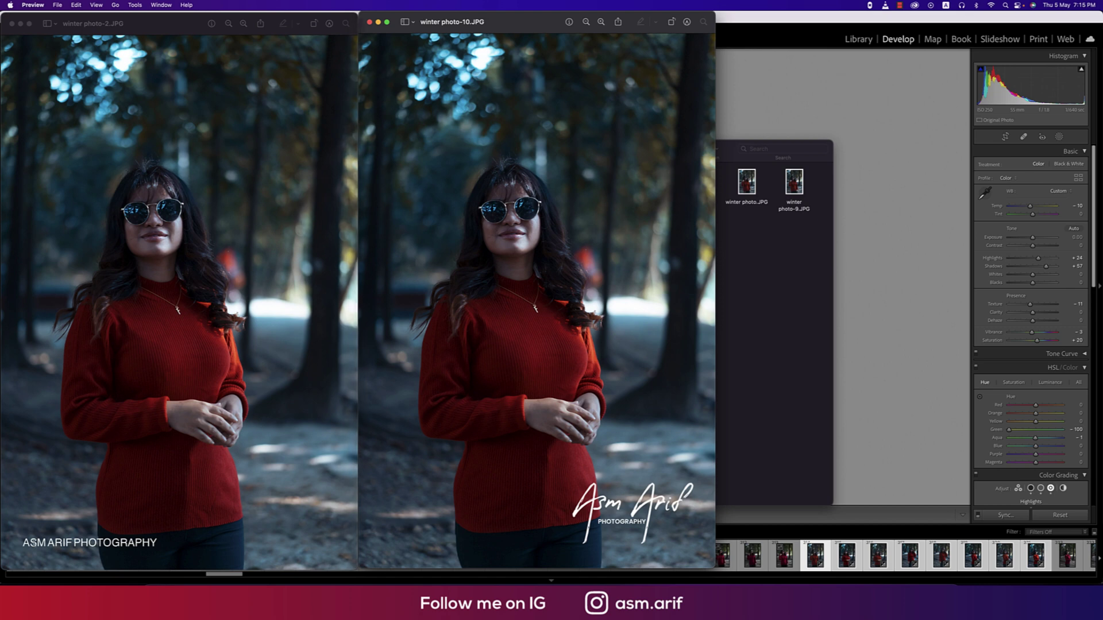
click(113, 543)
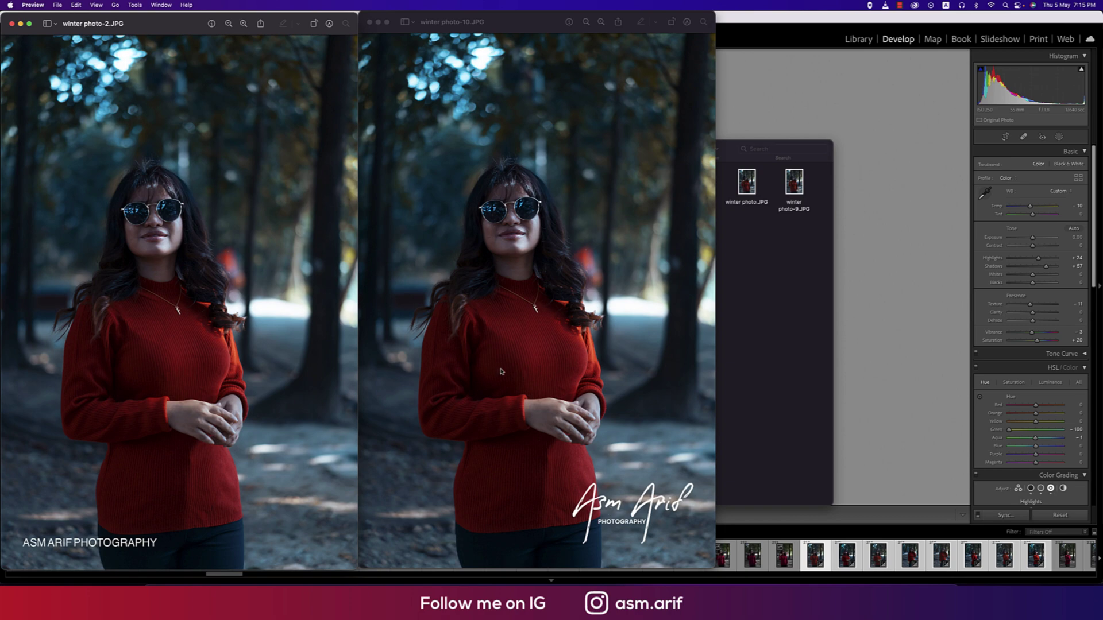
click(369, 22)
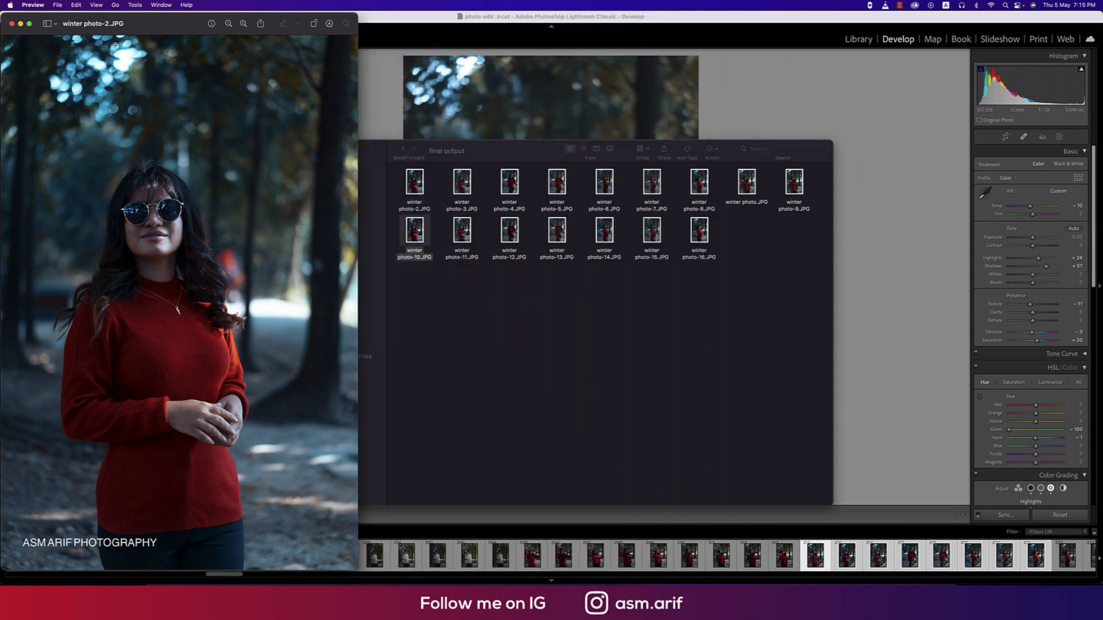
- Close the winter photo-2 preview and the final output Finder window
click(11, 24)
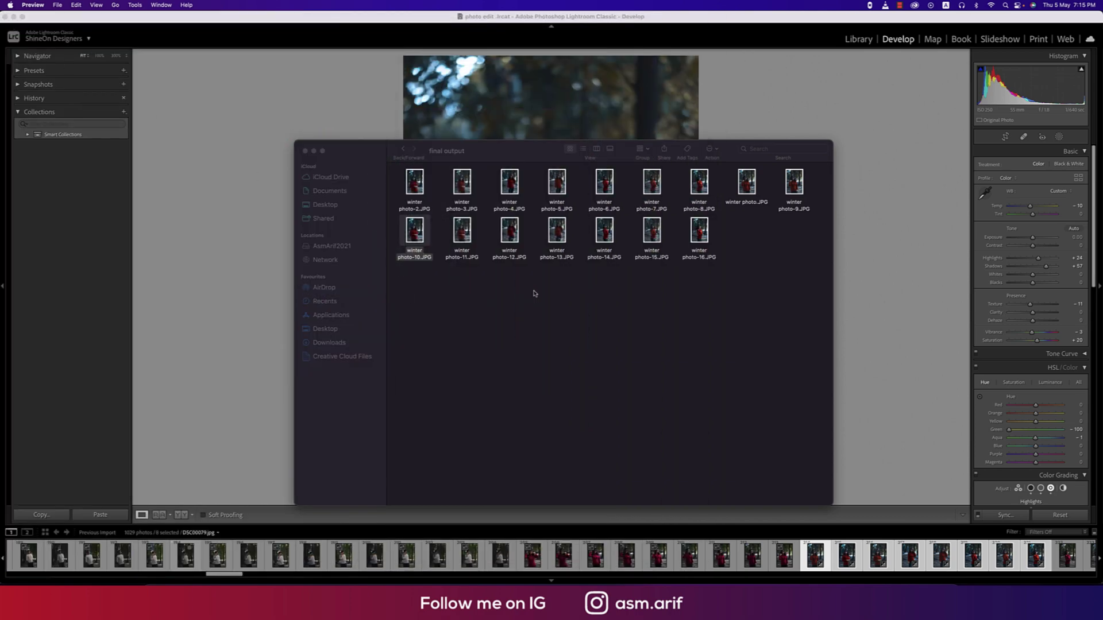
click(305, 151)
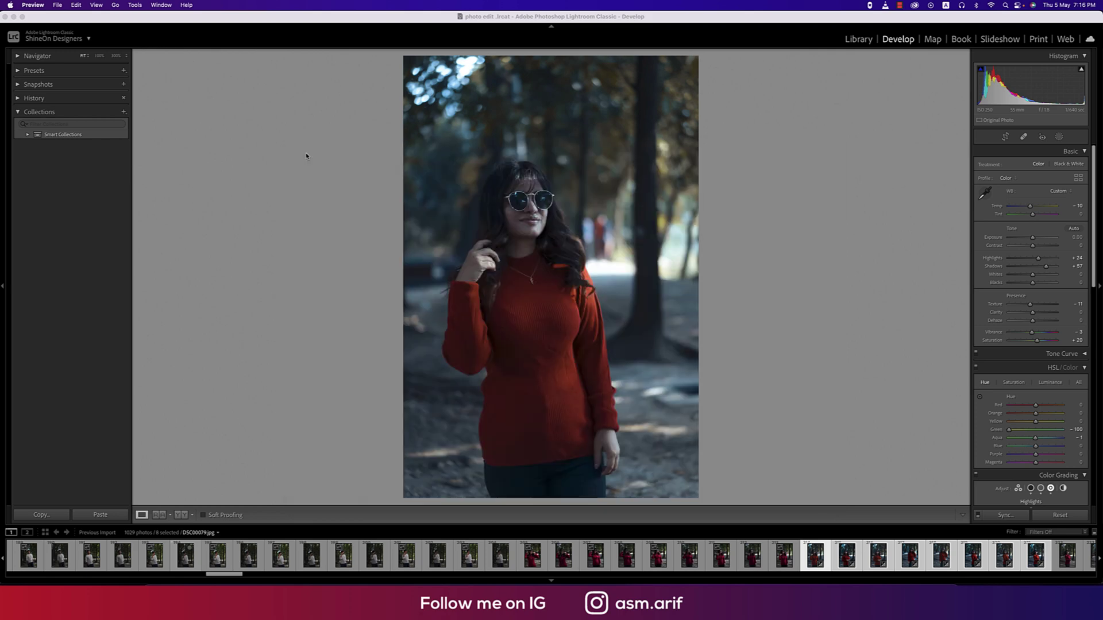